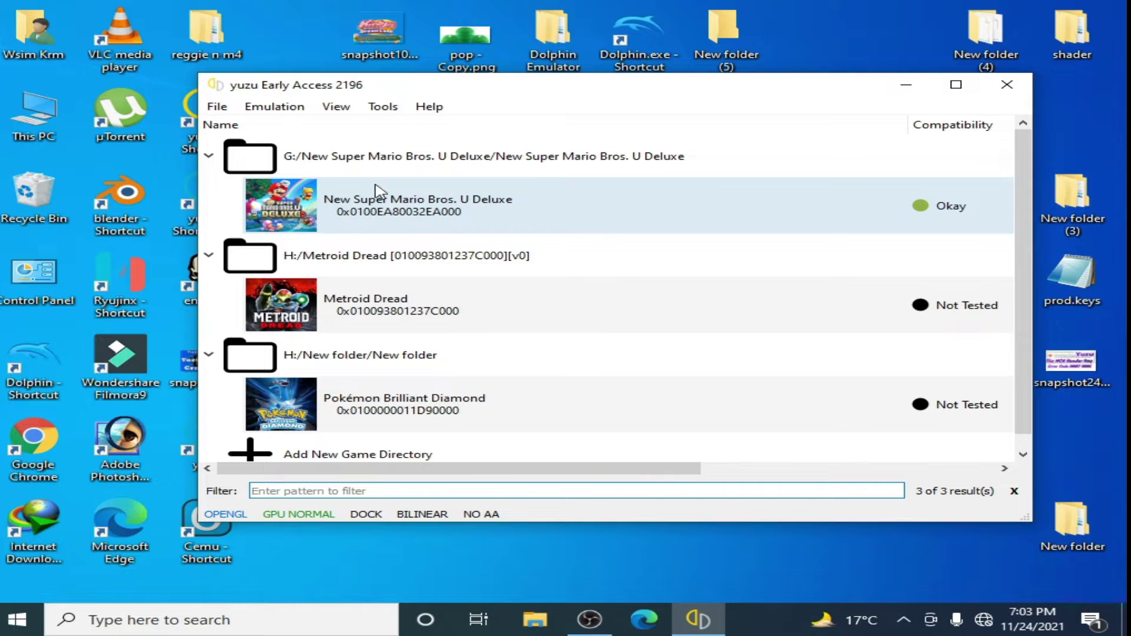
Test New Super Mario Bros. U Deluxe past its title screen and close the emulator
click(397, 206)
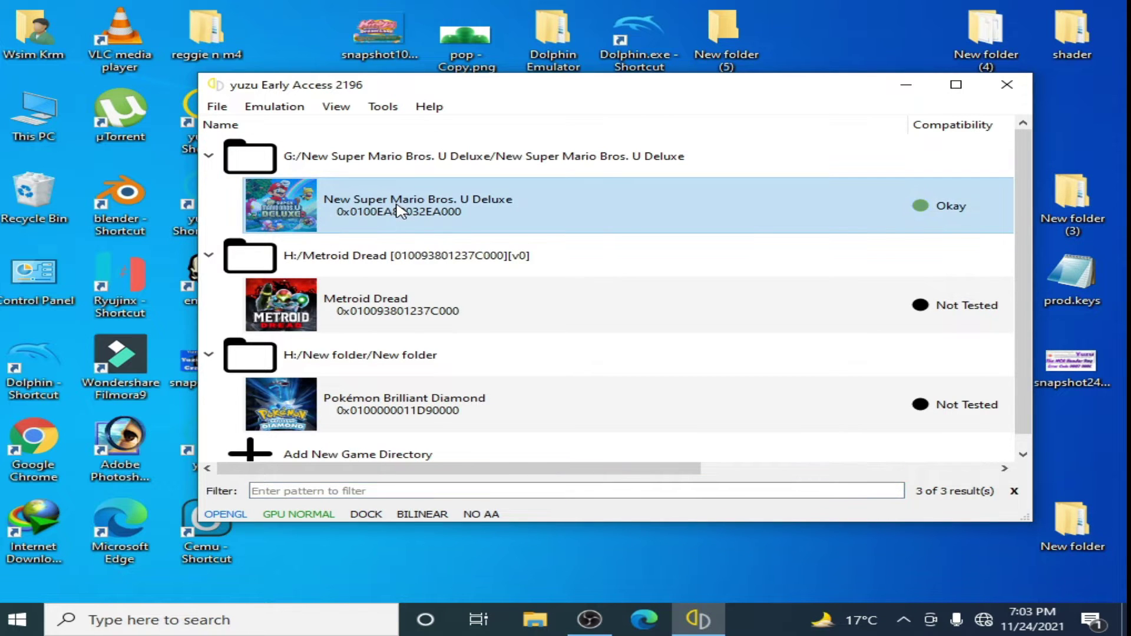
double_click(398, 206)
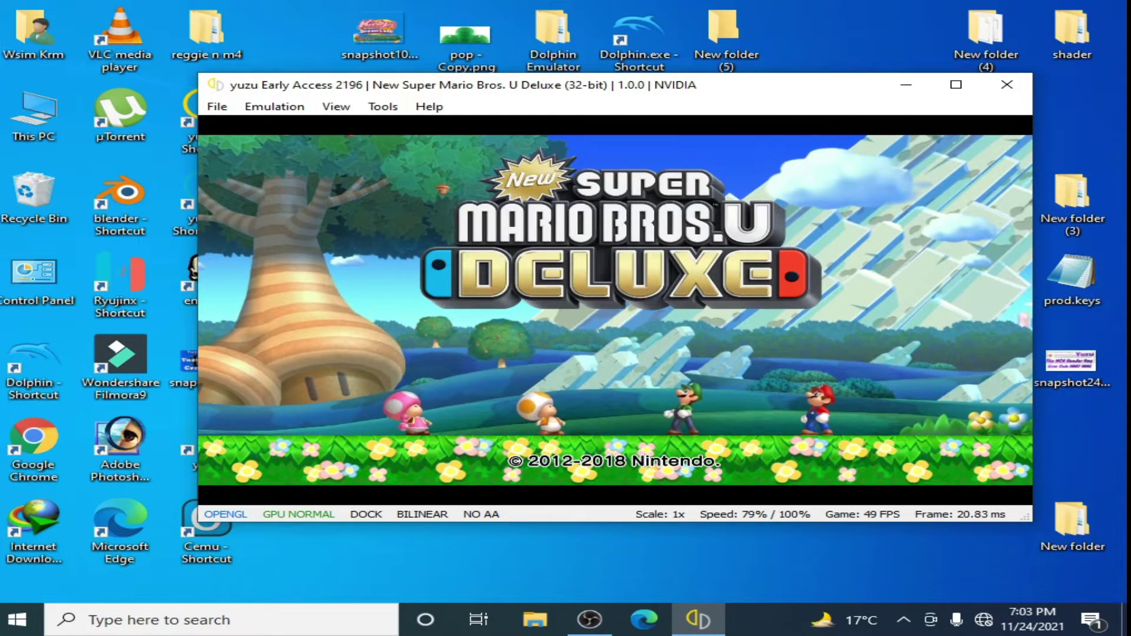
key(q+e)
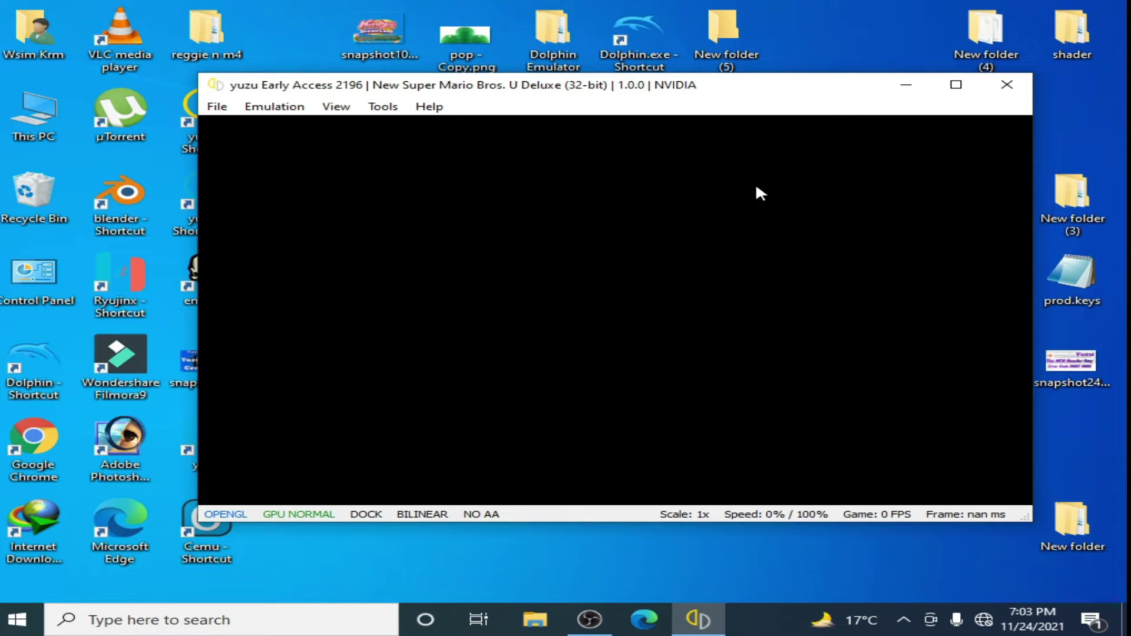
click(1007, 85)
click(624, 329)
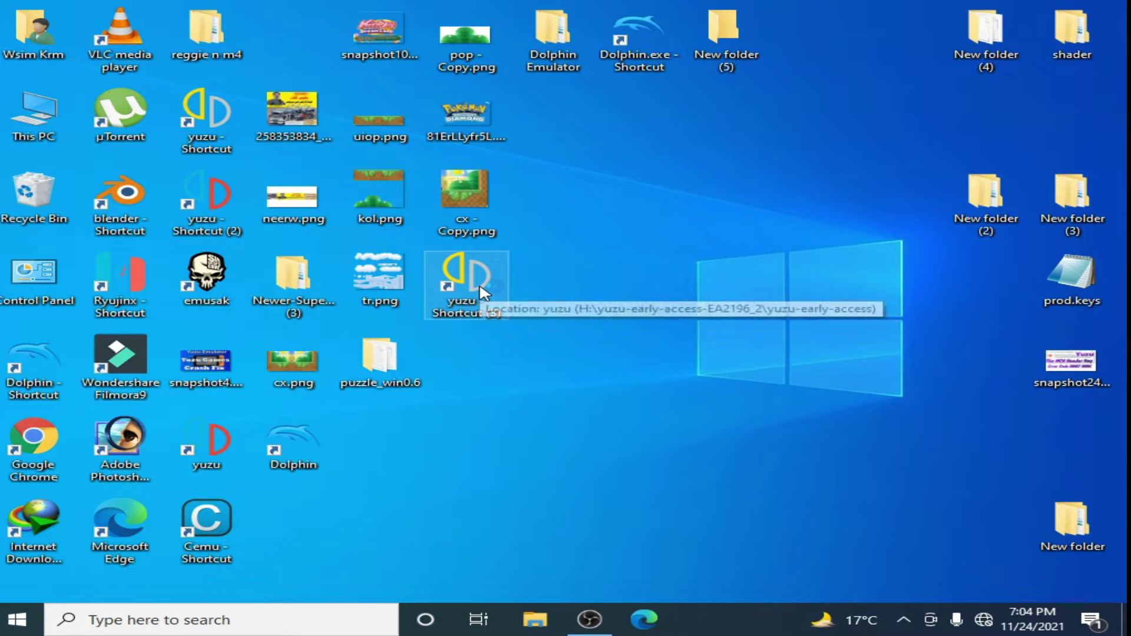
Reopen yuzu from its desktop shortcut and launch Pokémon Brilliant Diamond to test it
double_click(482, 290)
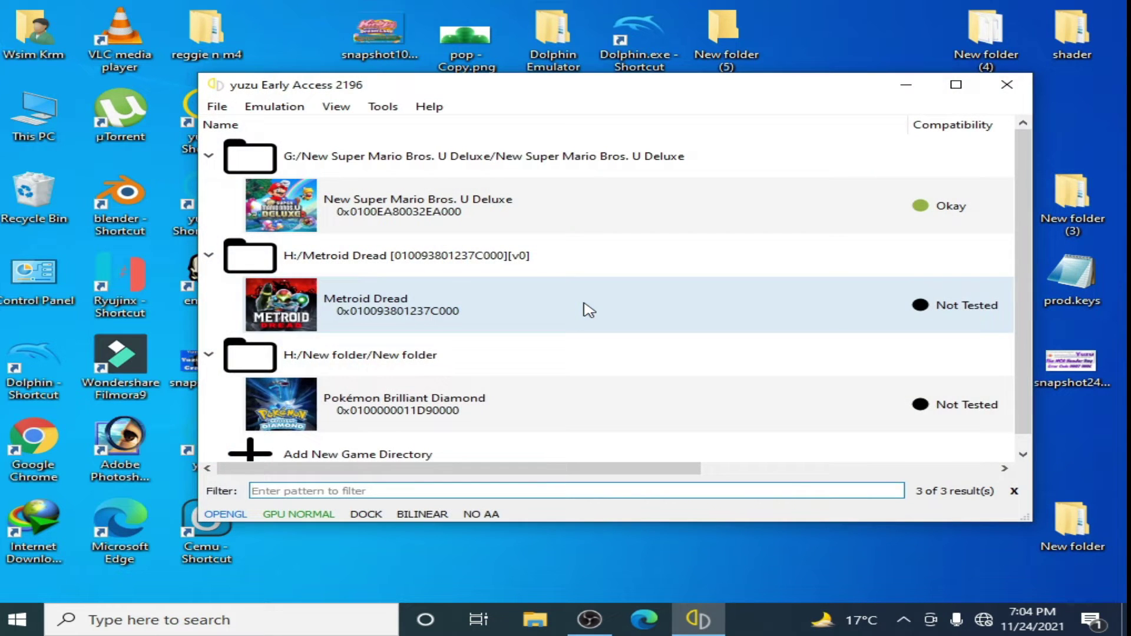
click(449, 411)
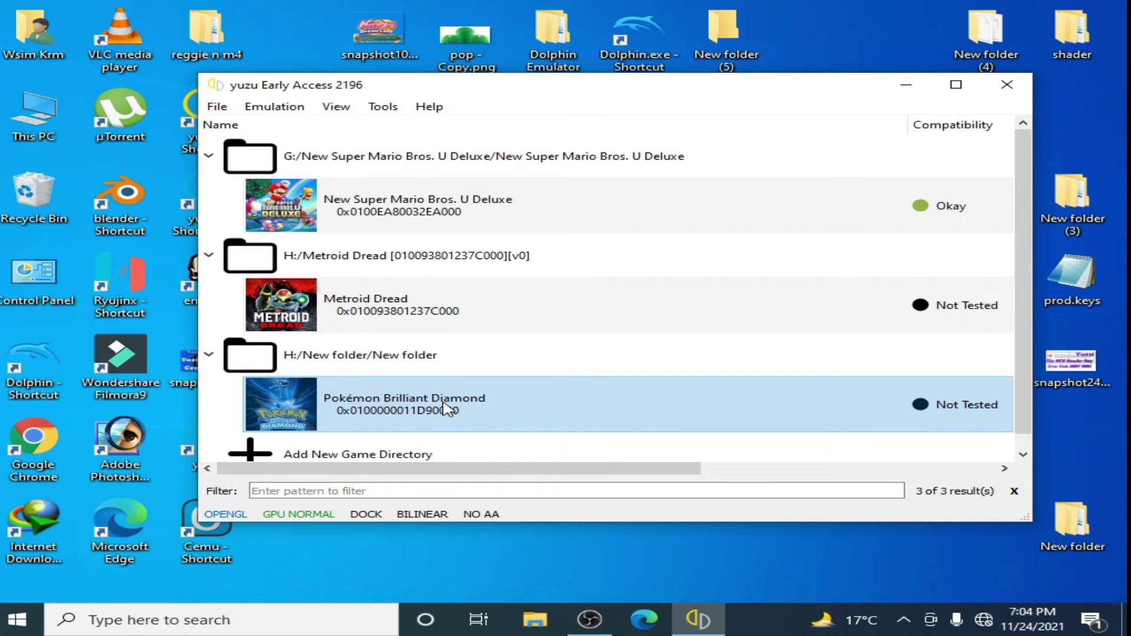
double_click(448, 410)
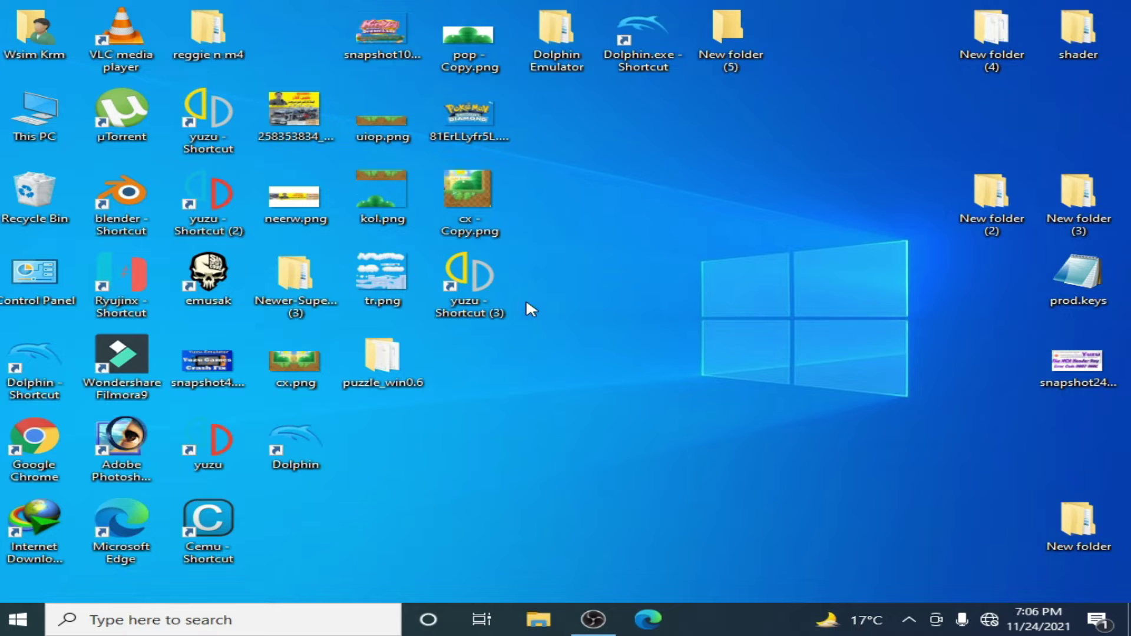
Restart yuzu and open the Firmware 13.1.0 folder on Local Disk (E:) in File Explorer
double_click(484, 300)
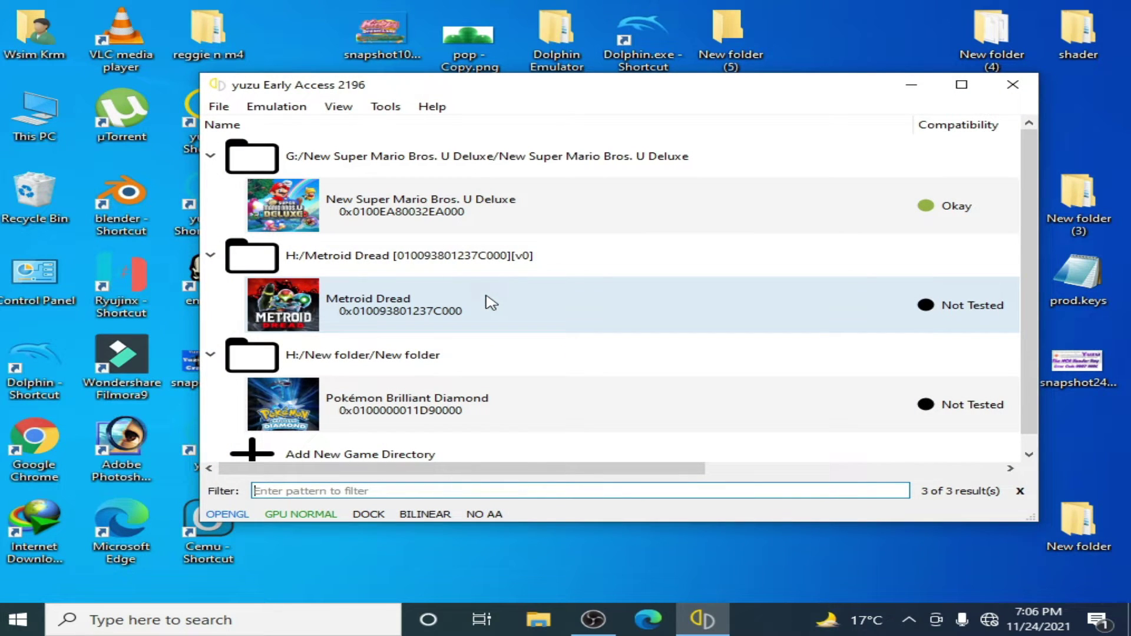
double_click(55, 106)
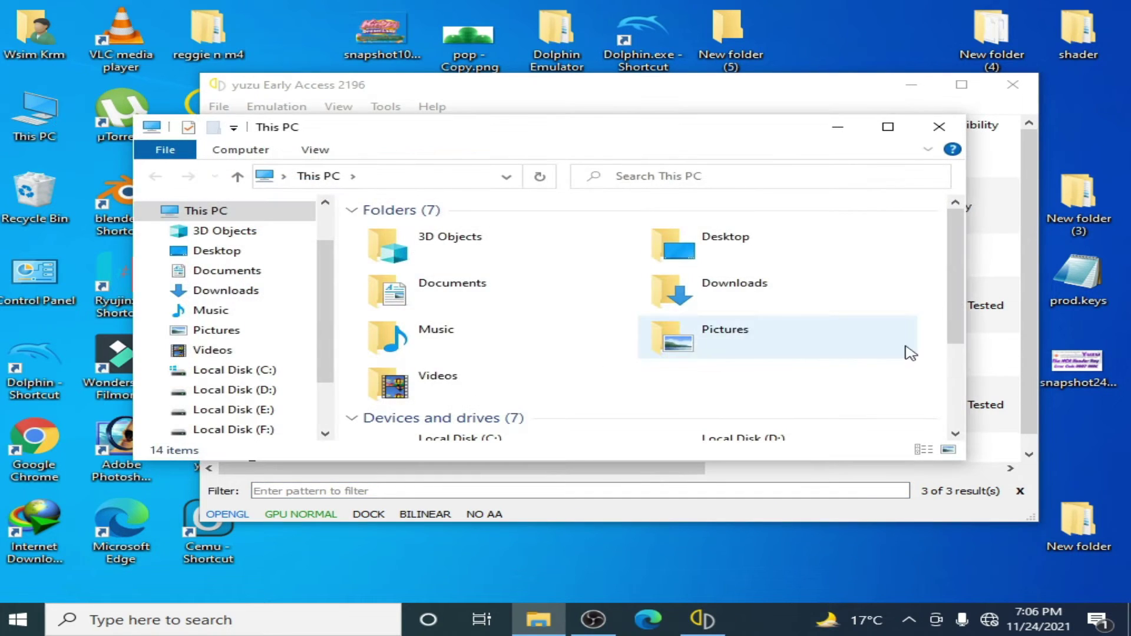
drag(955, 277, 955, 359)
click(471, 336)
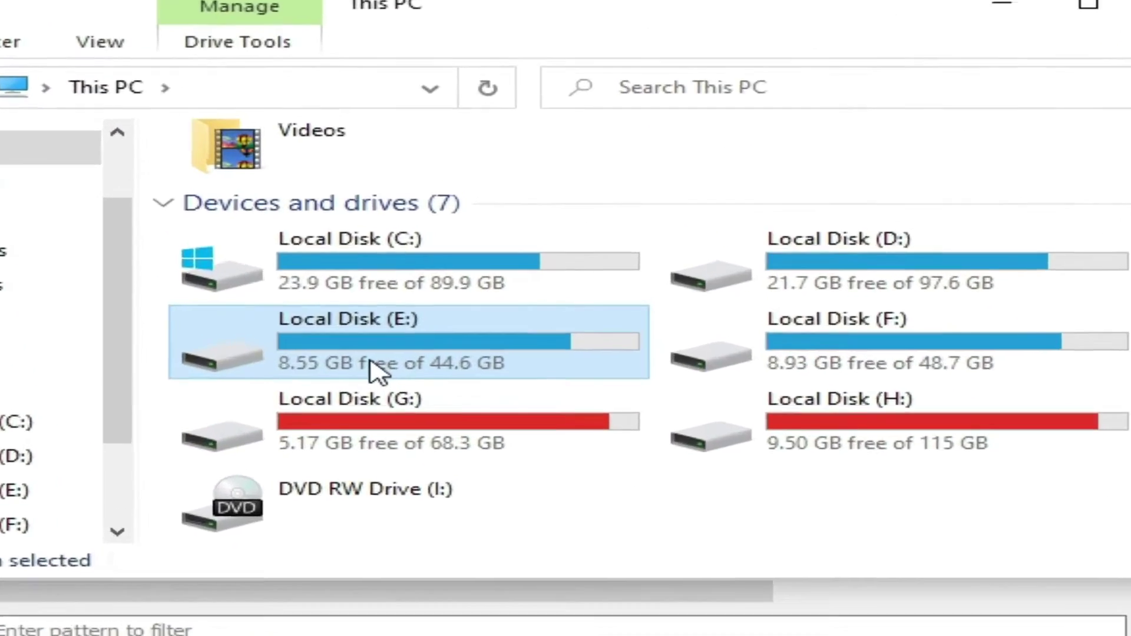
double_click(376, 368)
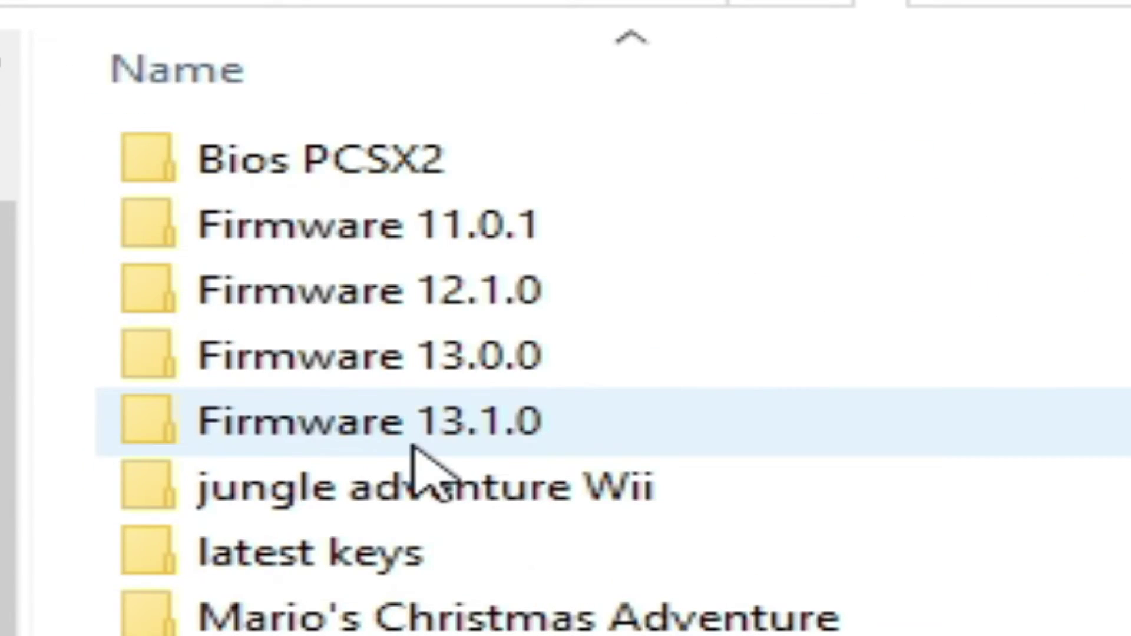
double_click(415, 450)
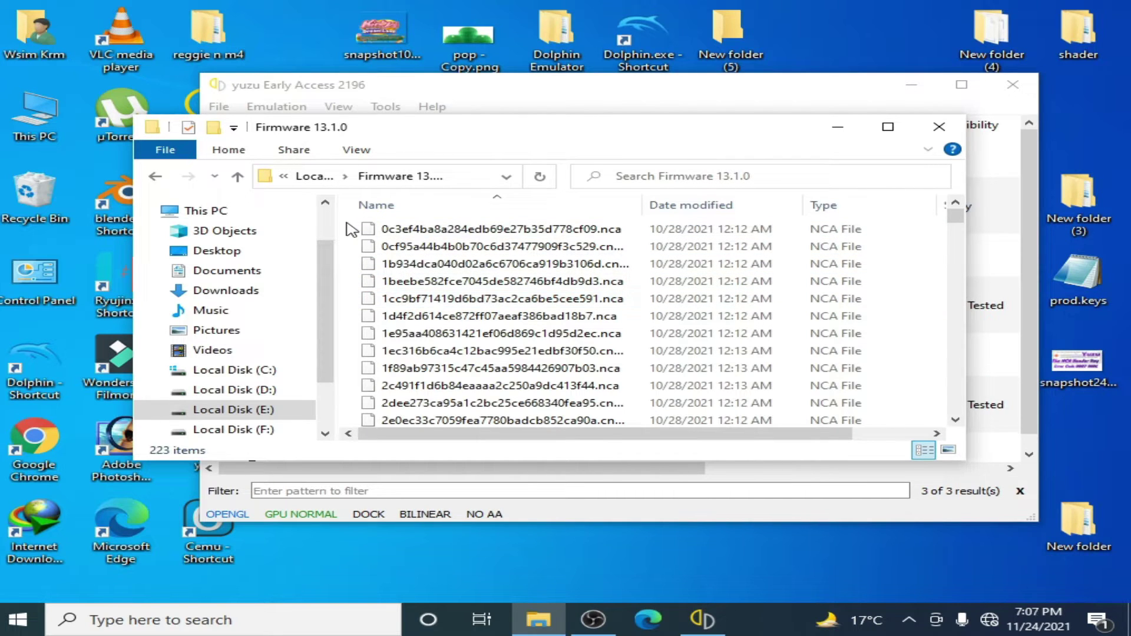
Return to yuzu, open its data folder and go through nand to the registered folder inside Contents
right_click(351, 229)
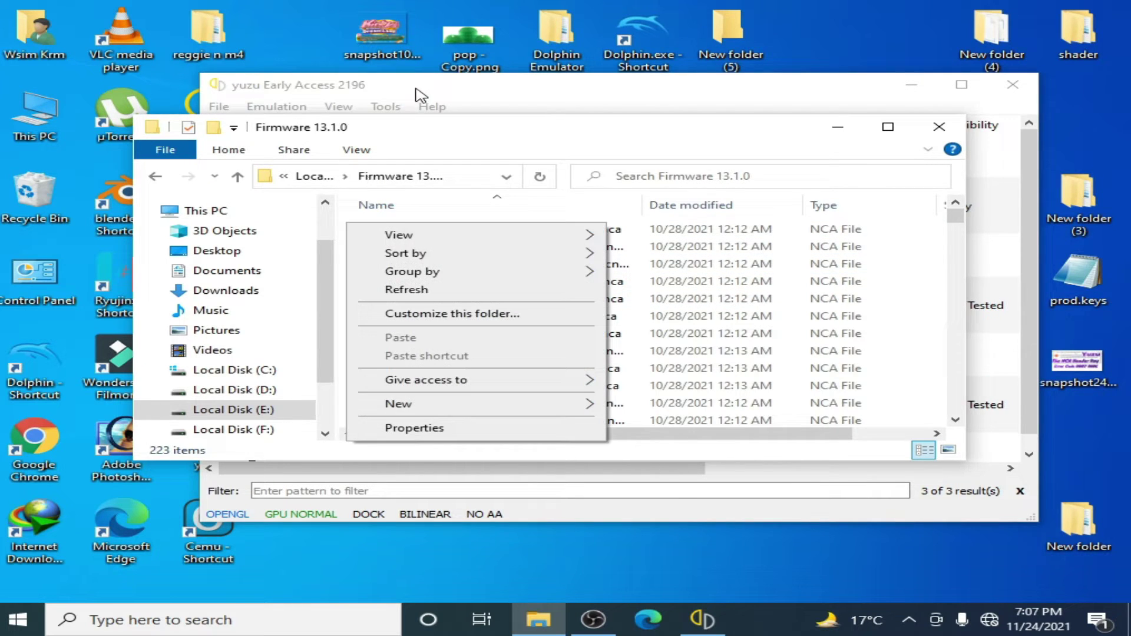
click(417, 93)
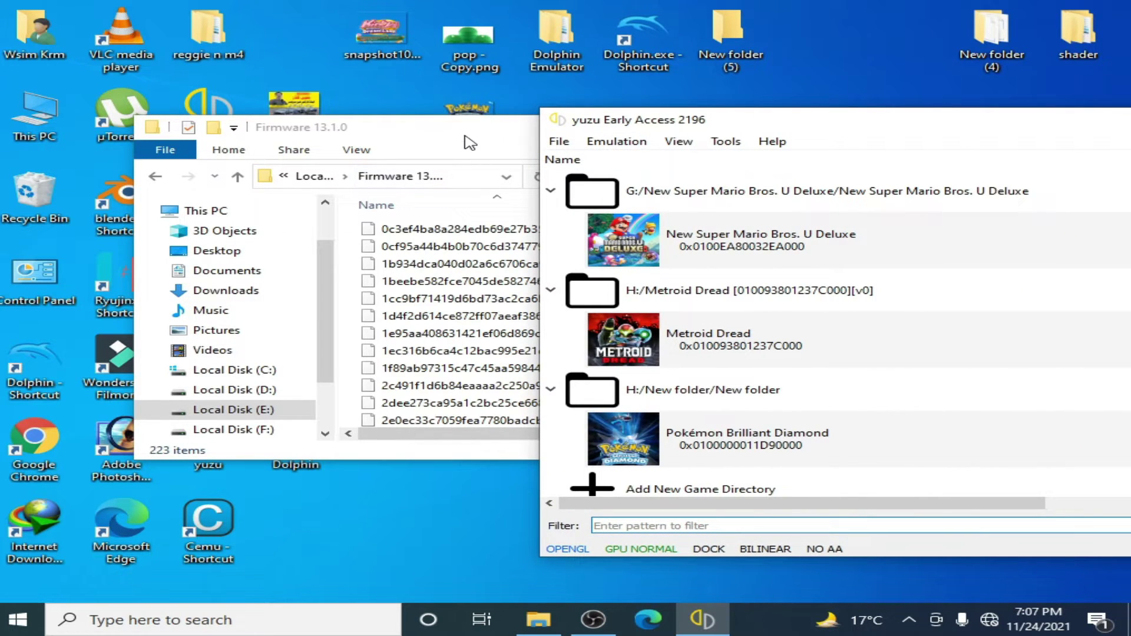
drag(798, 120, 542, 118)
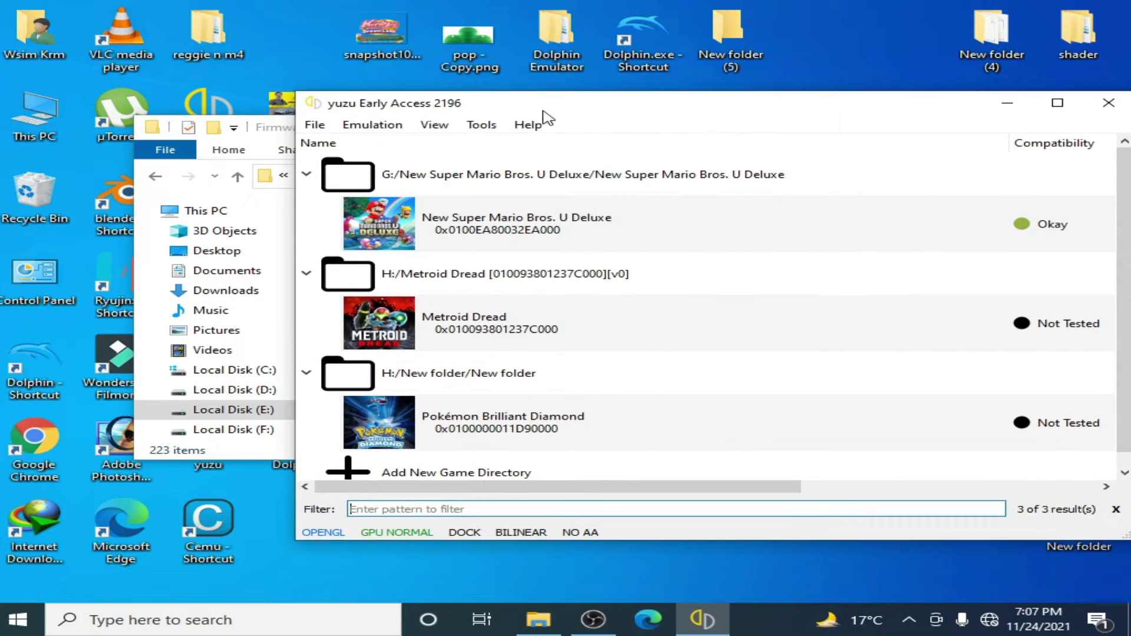
click(315, 125)
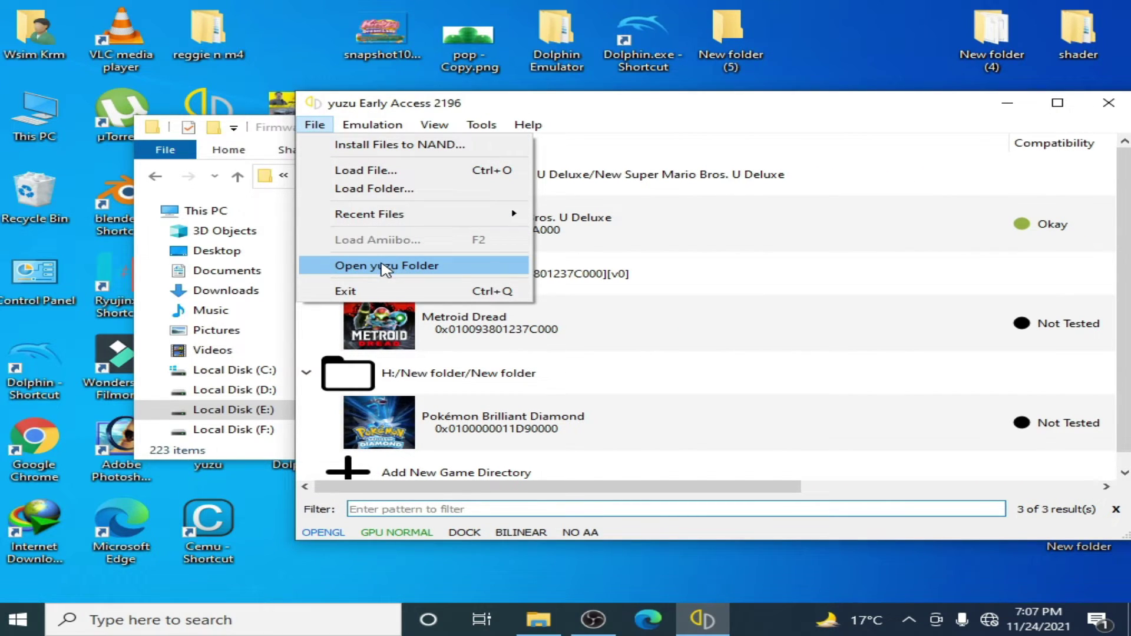
click(386, 266)
click(435, 372)
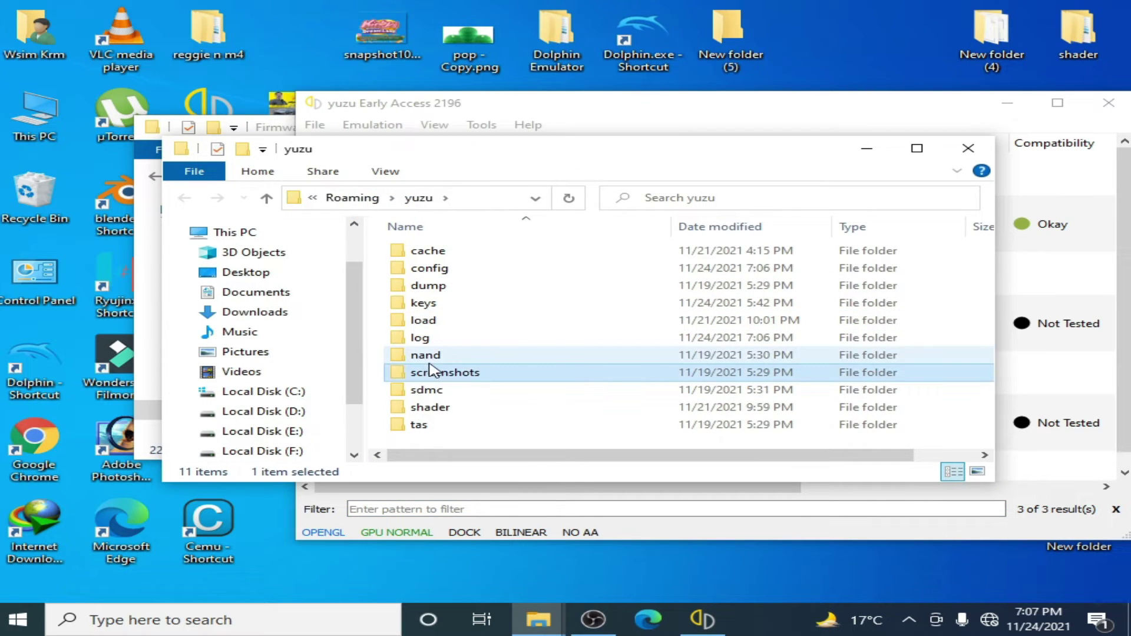
double_click(430, 360)
double_click(448, 253)
double_click(449, 253)
double_click(443, 268)
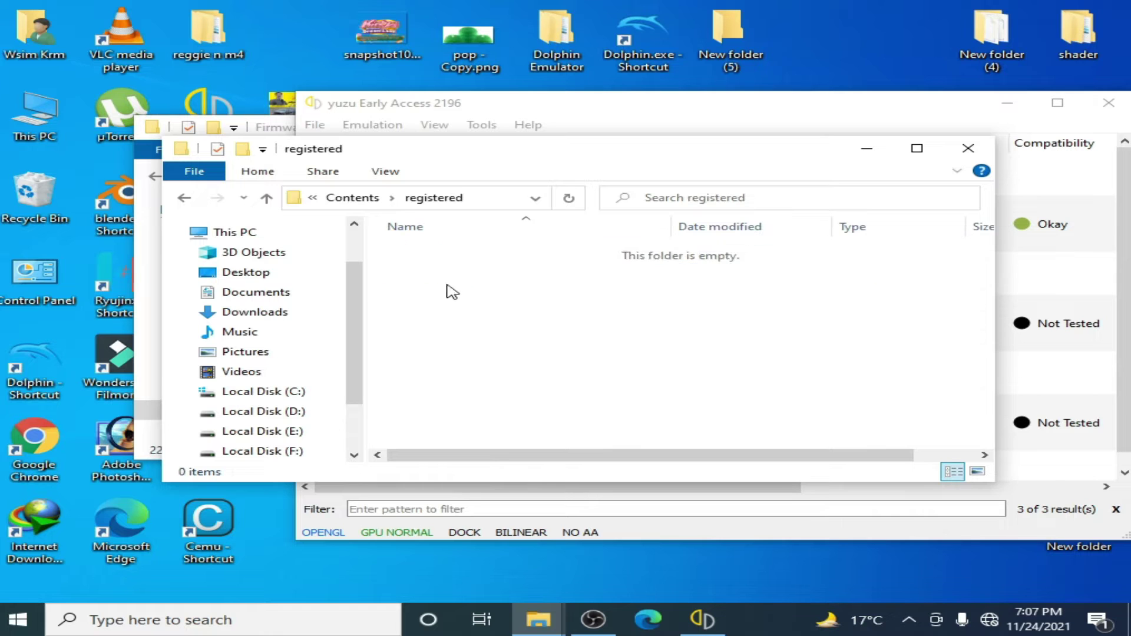
Copy all files from the Firmware 13.1.0 folder into yuzu's registered folder
drag(472, 159, 704, 167)
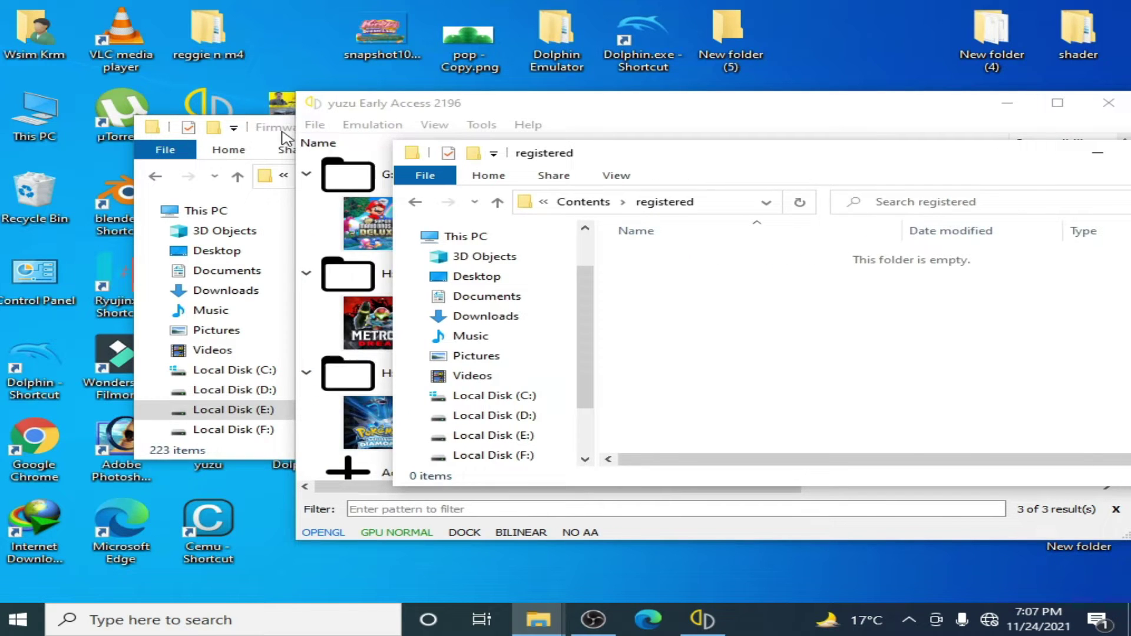
click(283, 136)
drag(356, 237, 524, 421)
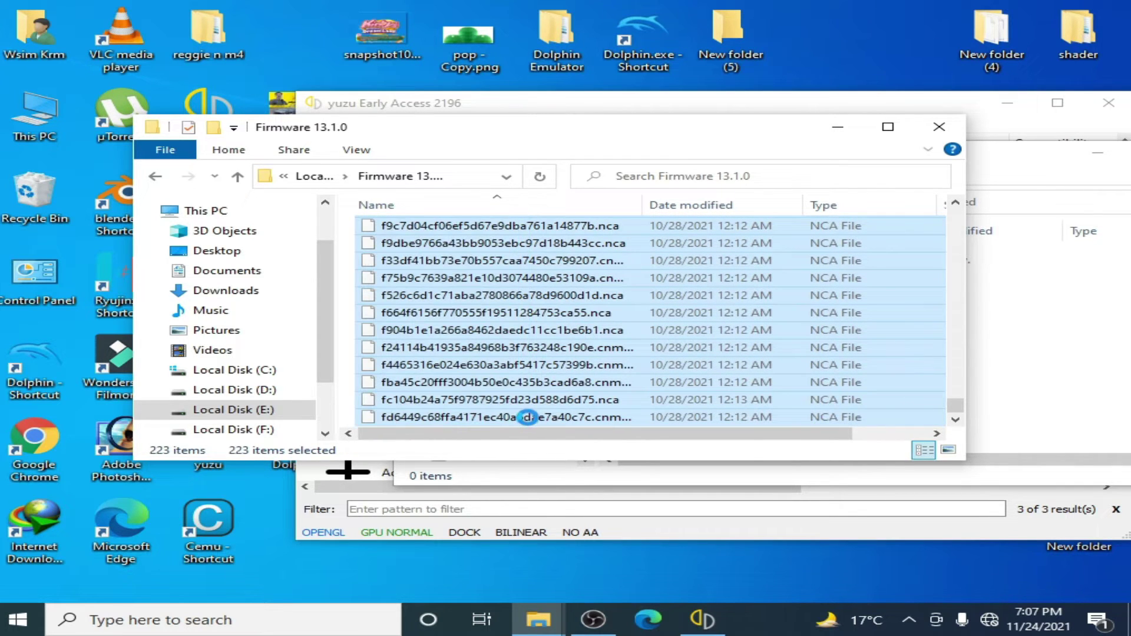
right_click(520, 422)
click(571, 325)
click(1044, 366)
right_click(773, 310)
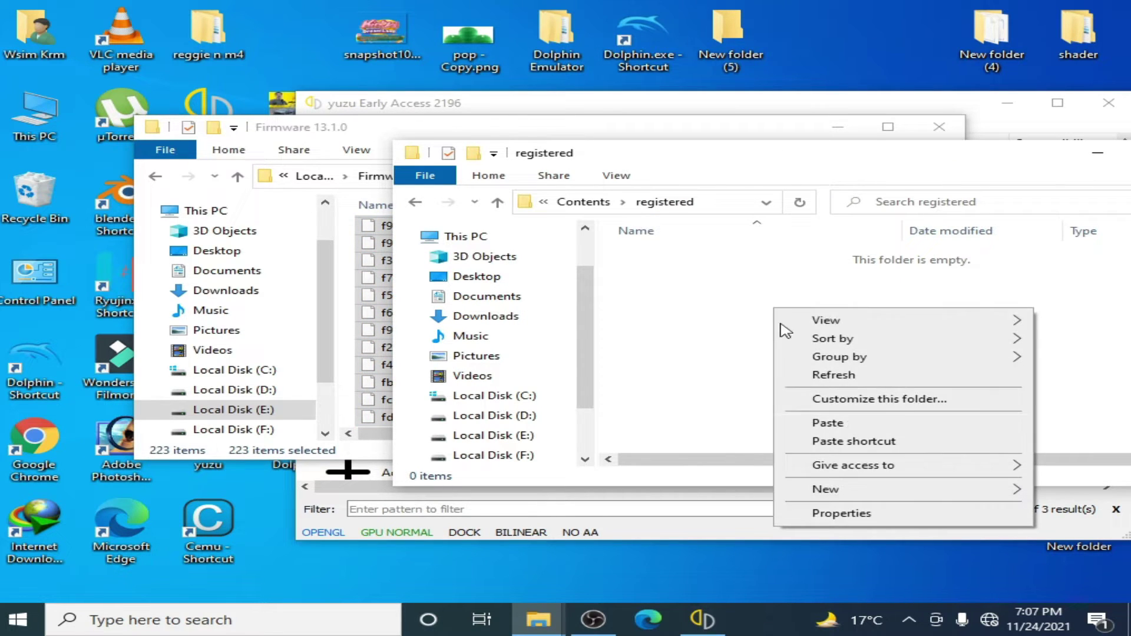
click(827, 420)
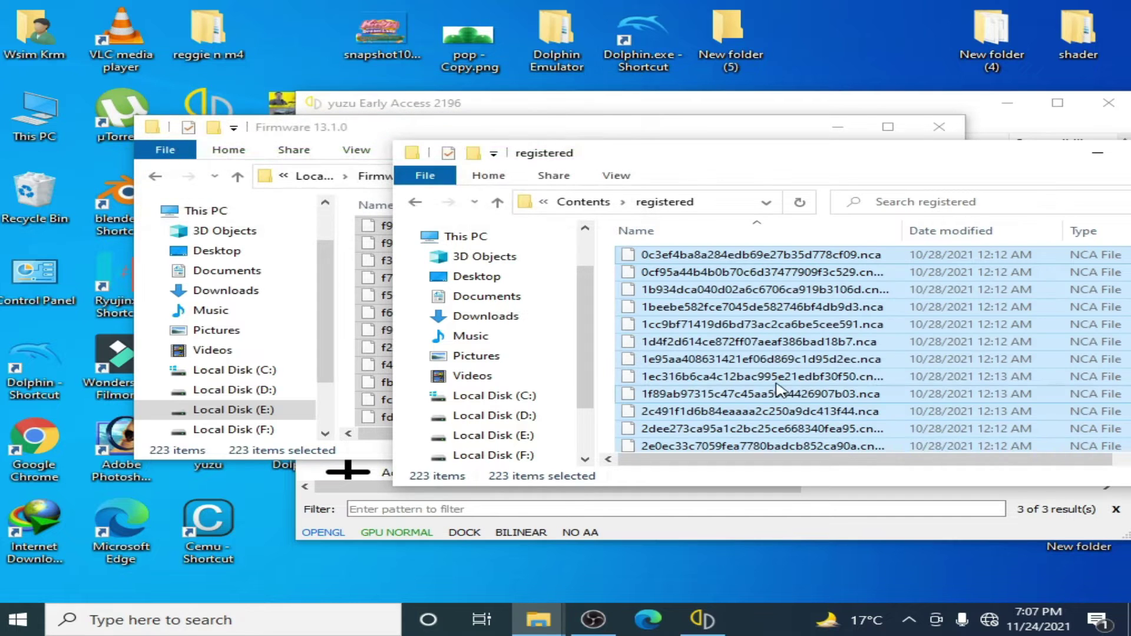
Close the Firmware 13.1.0 and registered folder windows
click(310, 135)
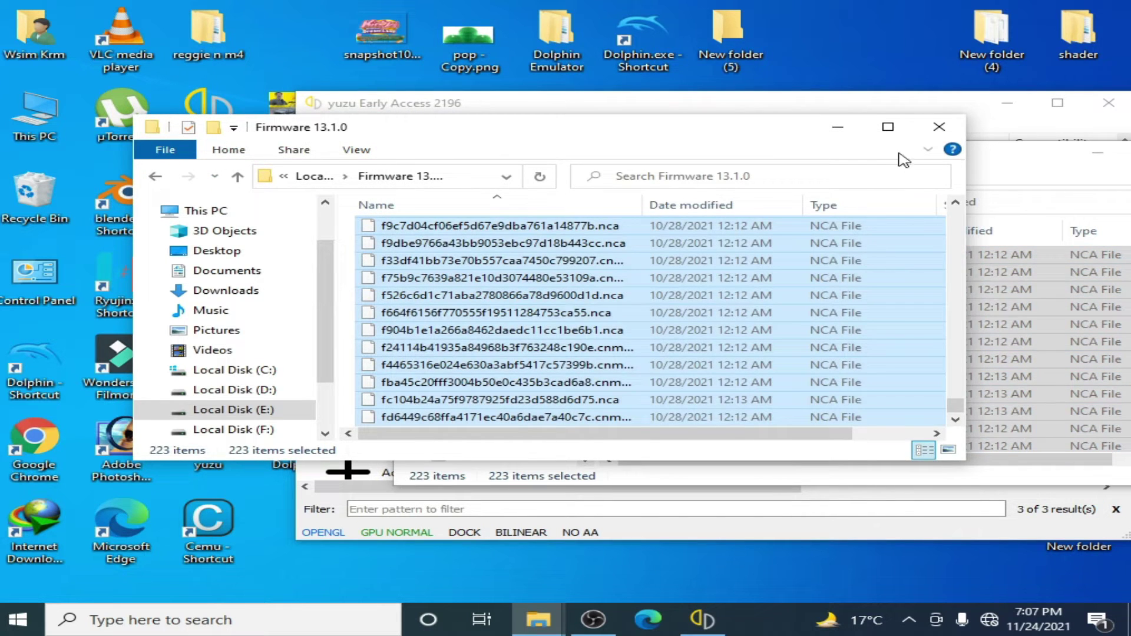
click(938, 126)
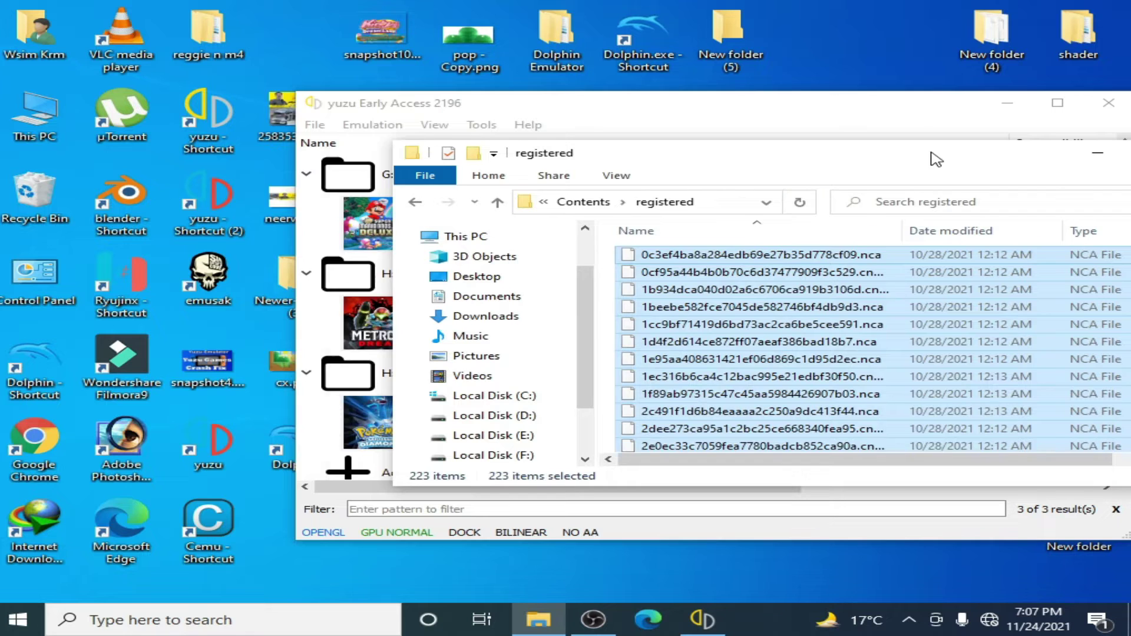
drag(936, 159, 710, 152)
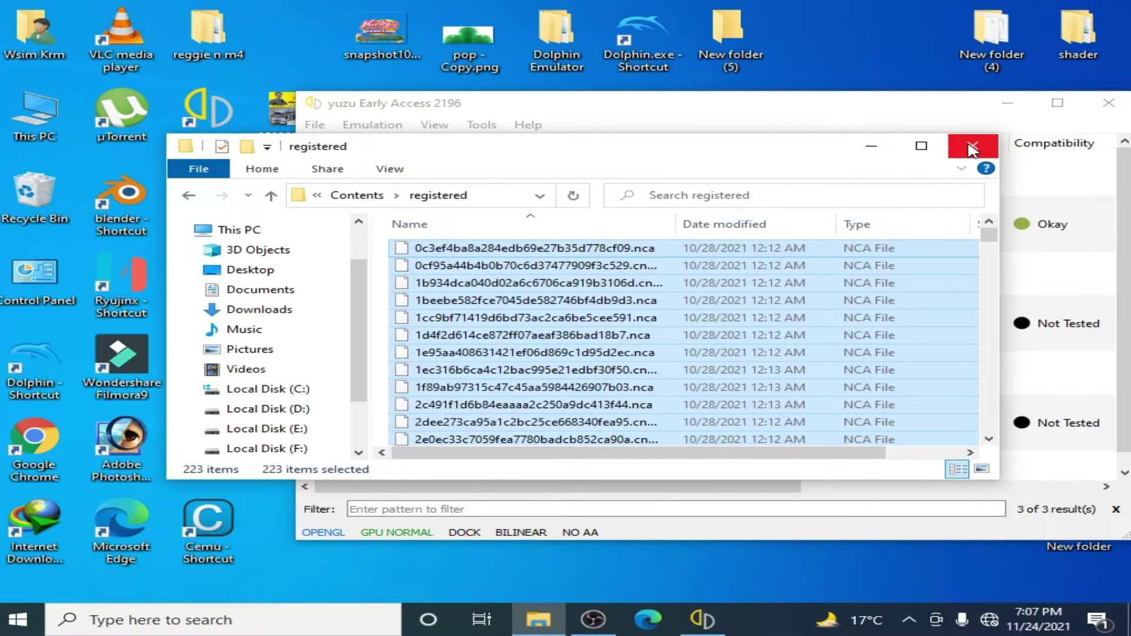
click(971, 148)
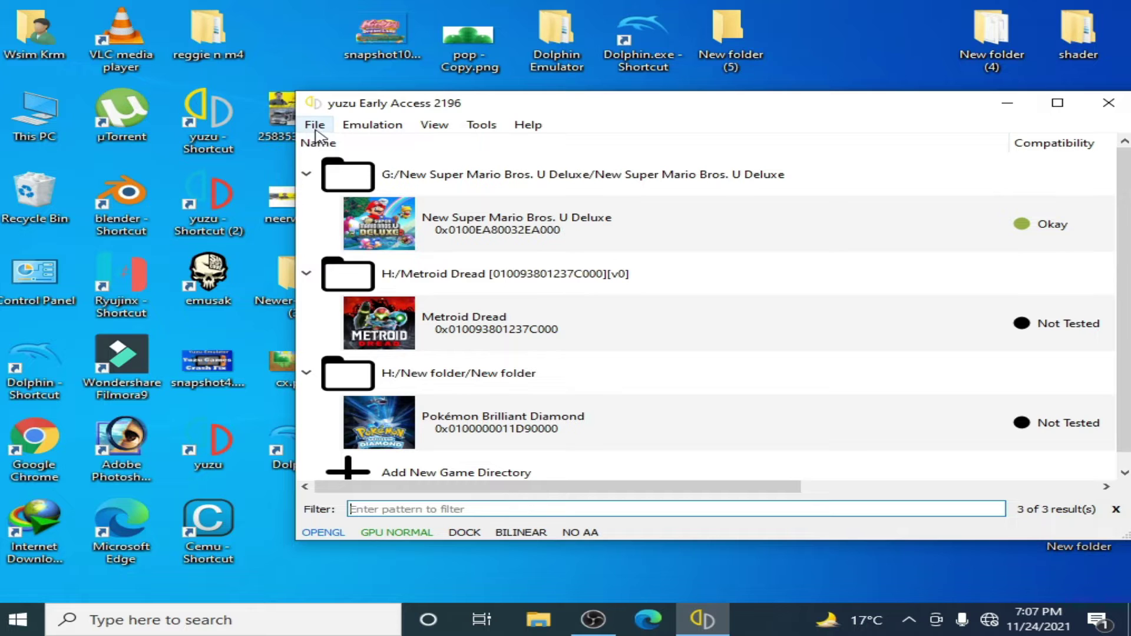
Open the keys folder in yuzu's data folder, and open This PC in a second window
click(316, 125)
click(389, 266)
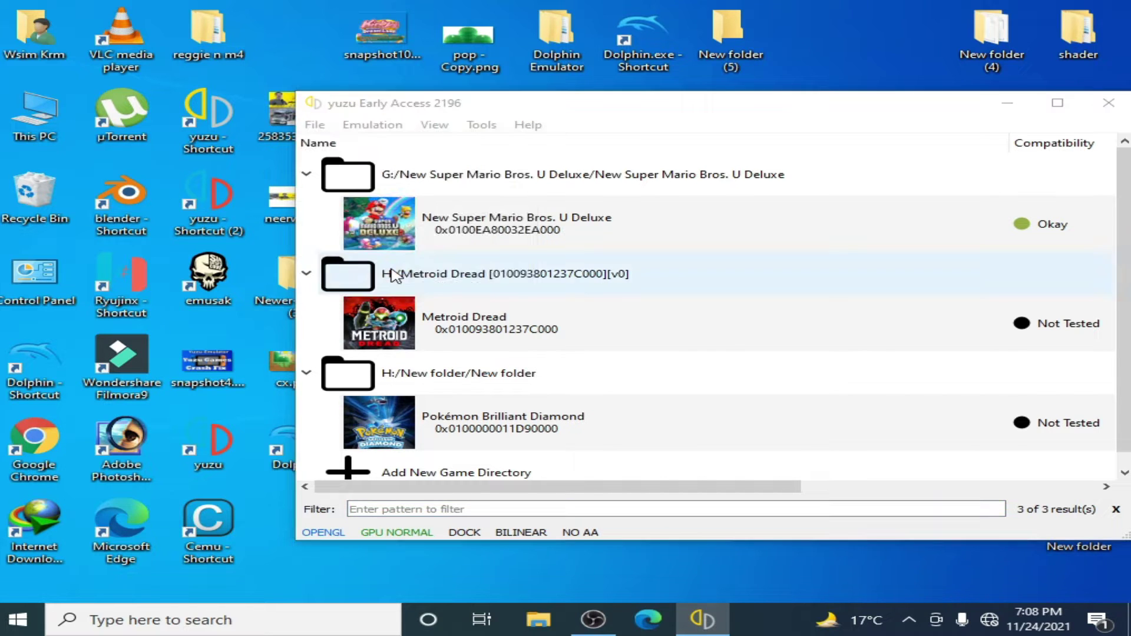
double_click(425, 301)
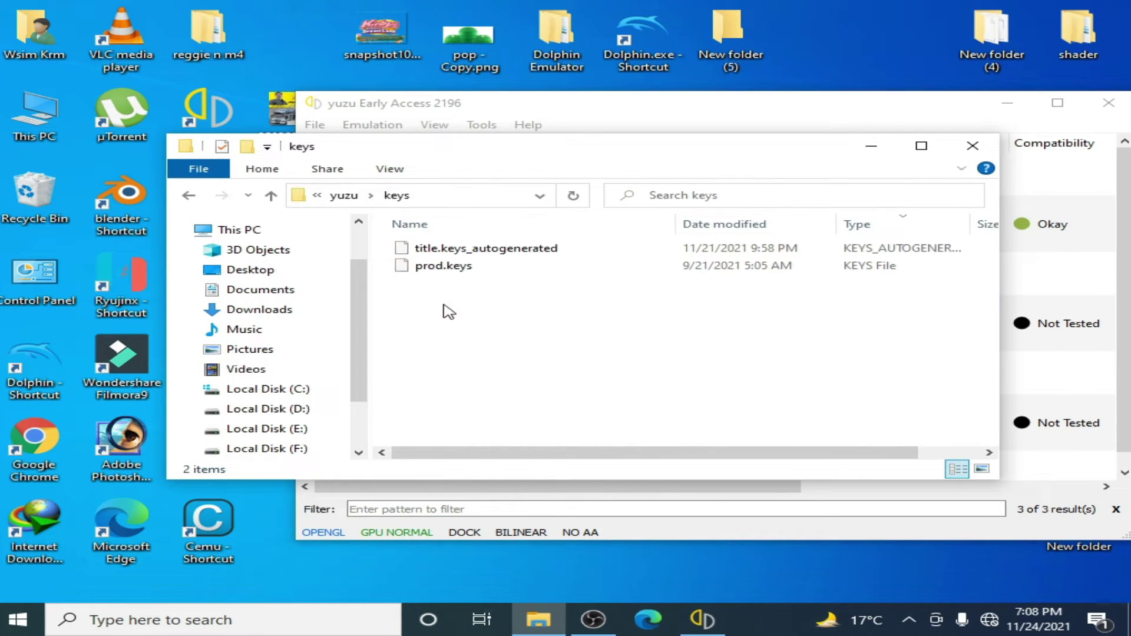
mouse_move(586, 453)
mouse_down()
mouse_move(613, 457)
mouse_move(586, 458)
mouse_up()
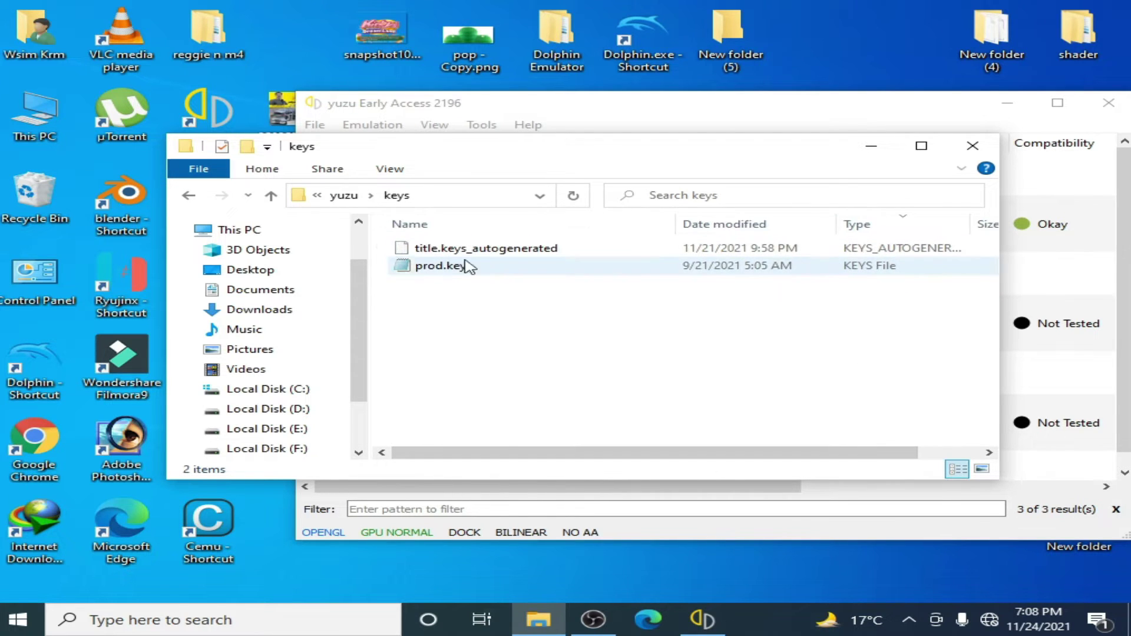
click(27, 111)
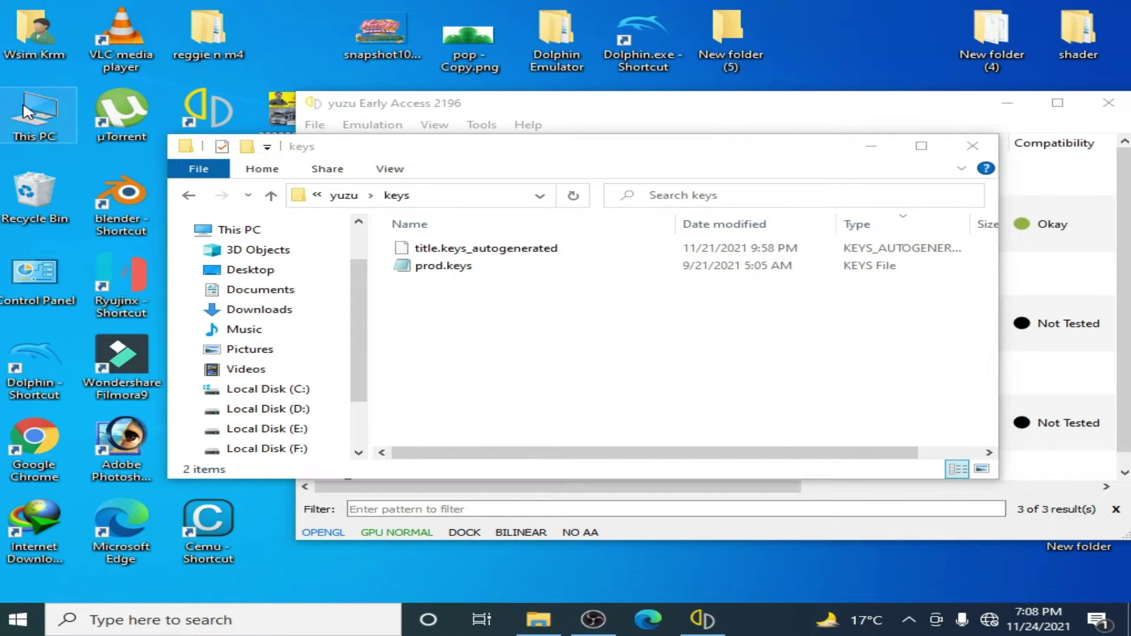
double_click(27, 112)
scroll(1017, 315, down, 3)
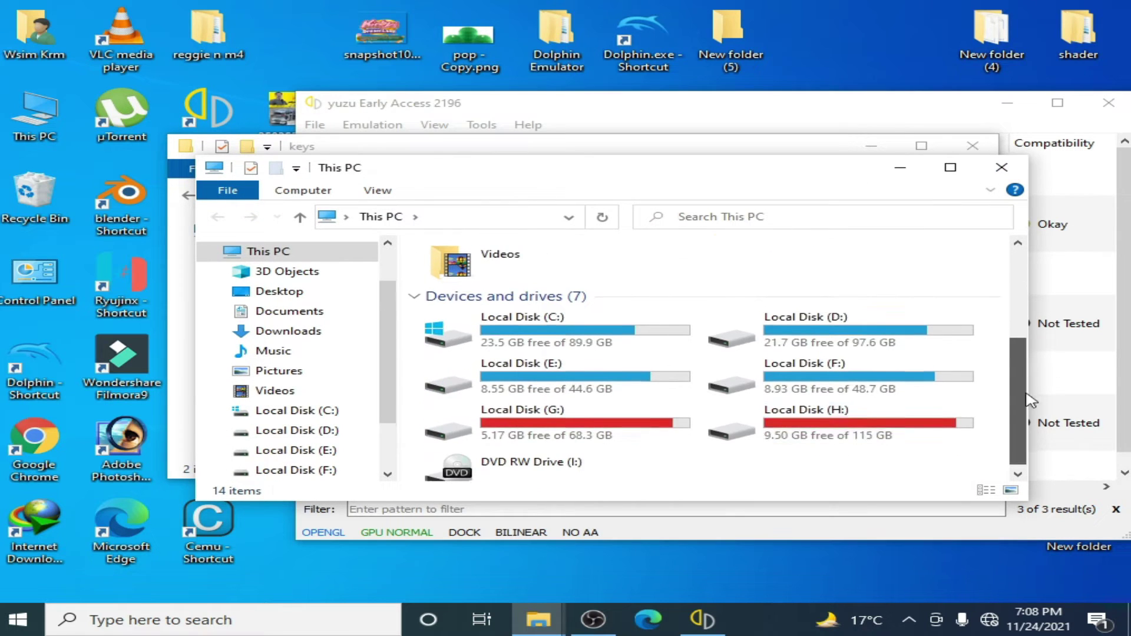
click(835, 318)
double_click(835, 318)
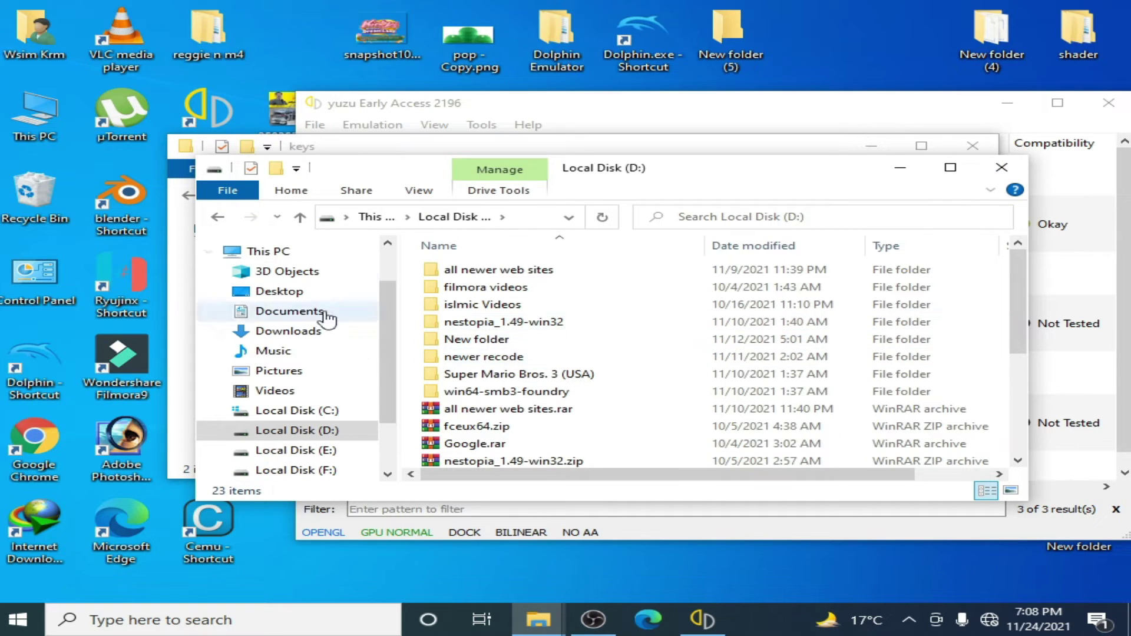
click(218, 216)
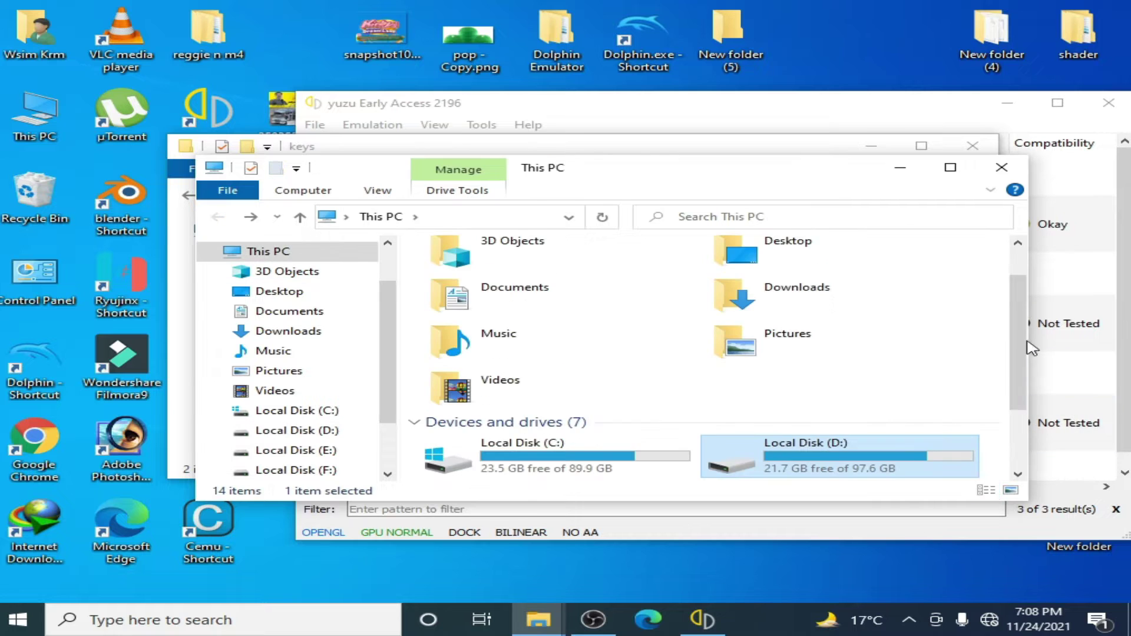
Copy the prod.keys file from the keys 13.0.0 folder on Local Disk (F:), and close that folder window
scroll(1025, 377, down, 3)
double_click(801, 381)
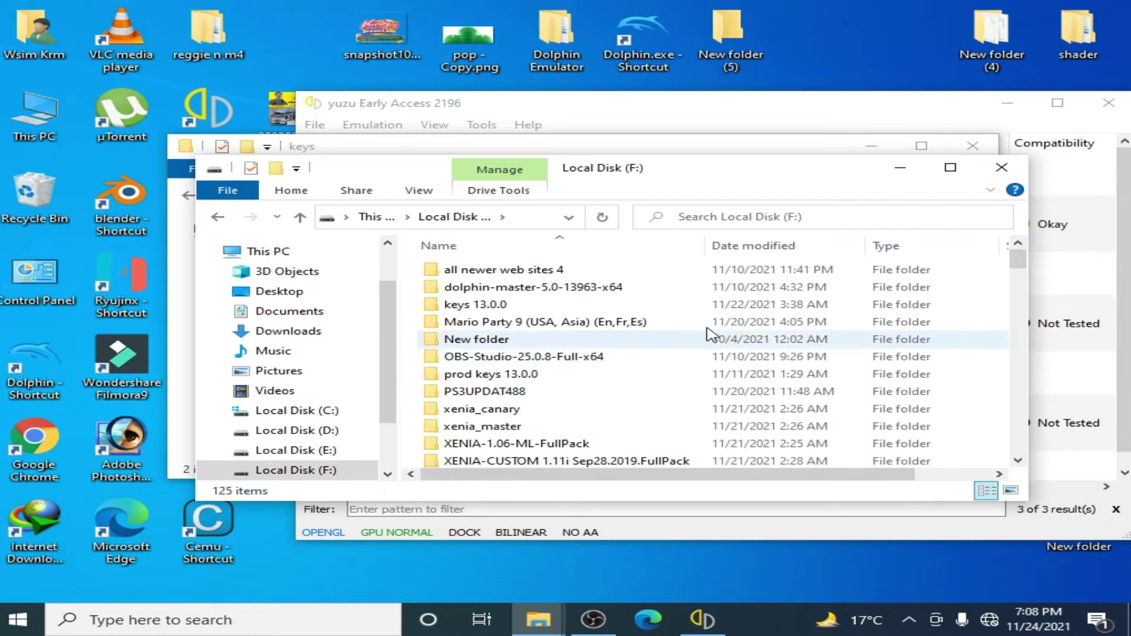
double_click(474, 305)
right_click(479, 277)
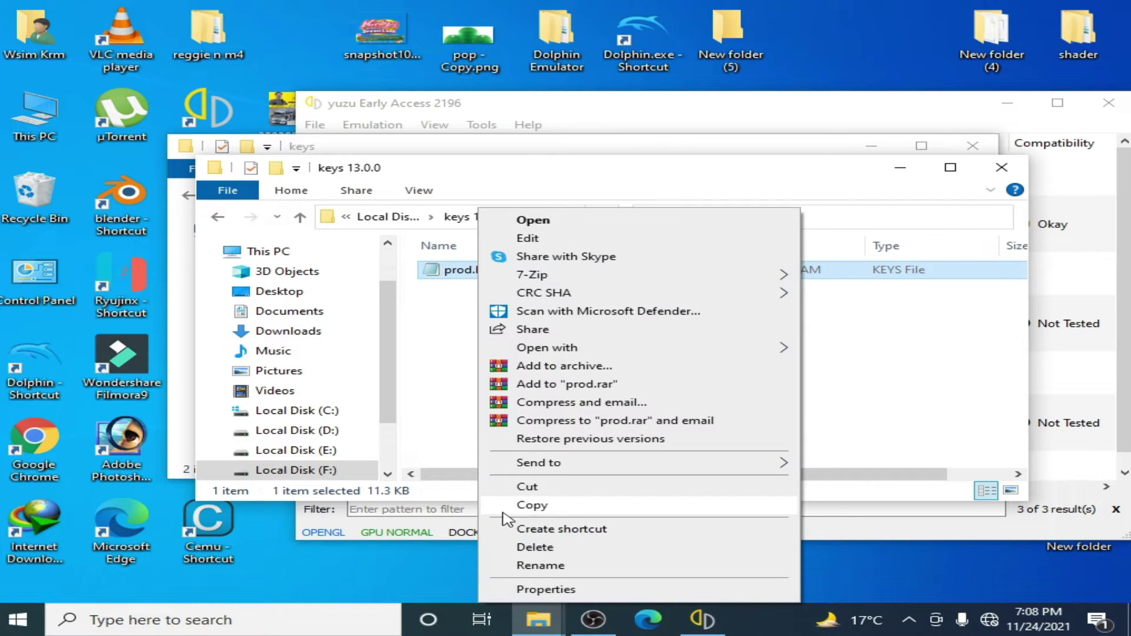
click(522, 502)
click(1001, 167)
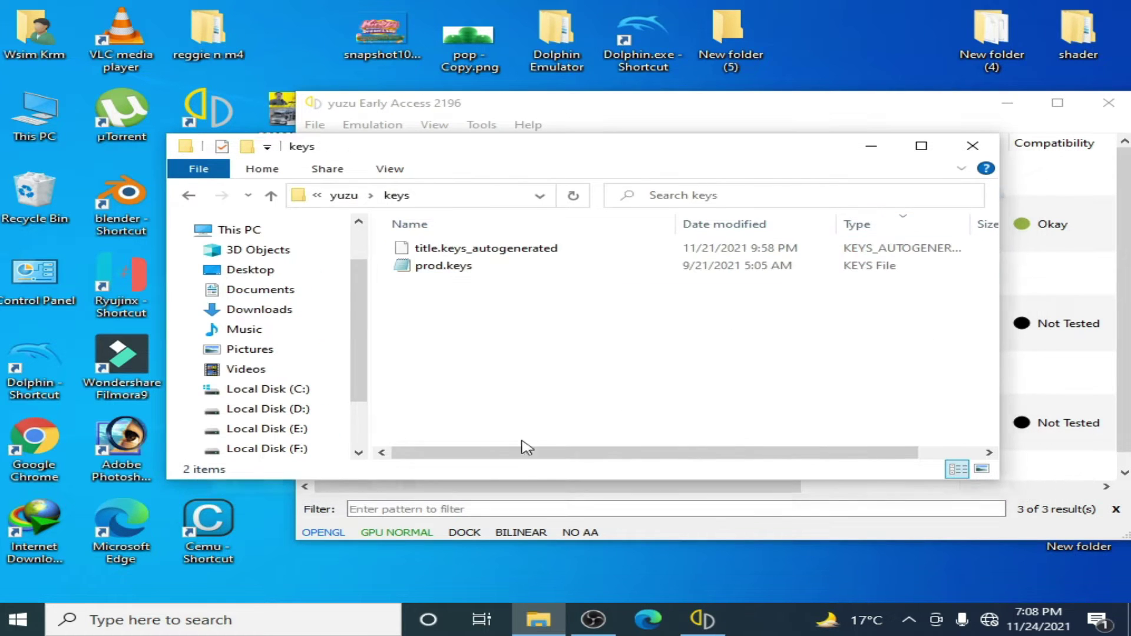
Paste prod.keys into yuzu's keys folder, replacing the existing file, and close the folder window
right_click(500, 371)
click(557, 480)
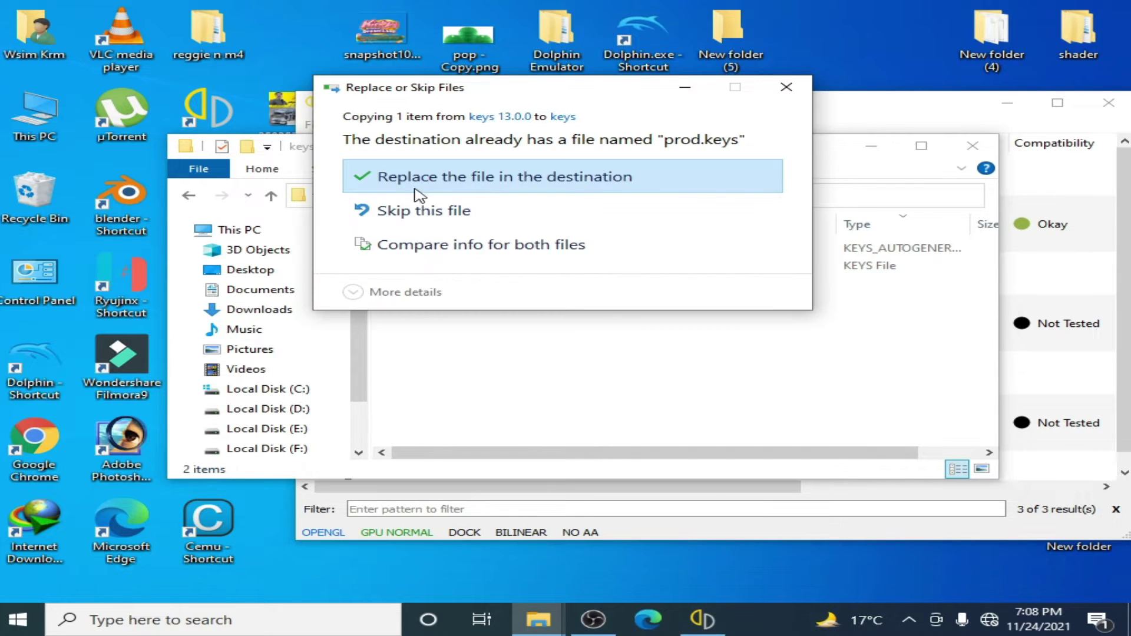
click(474, 184)
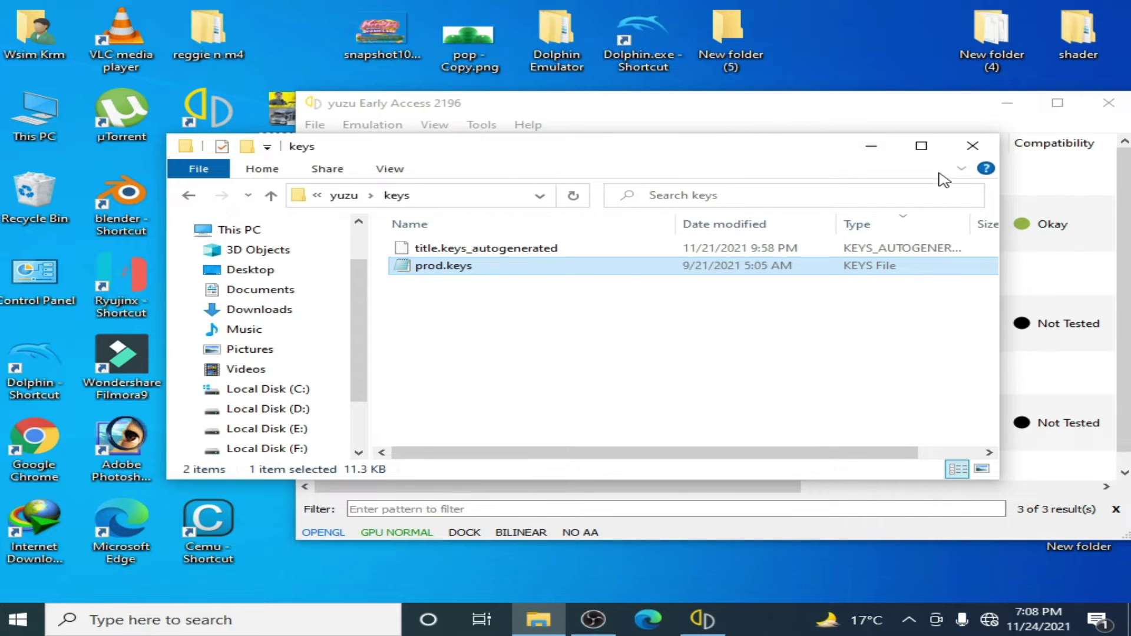
click(972, 145)
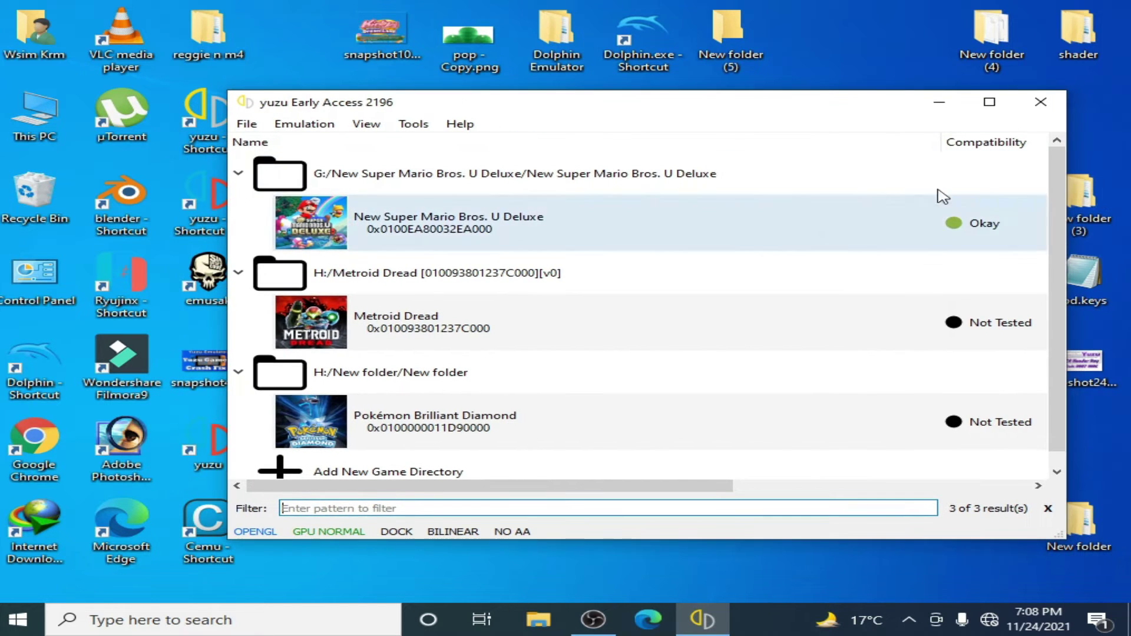
Restart yuzu Early Access and launch New Super Mario Bros. U Deluxe
click(1043, 103)
double_click(471, 280)
click(474, 242)
double_click(477, 247)
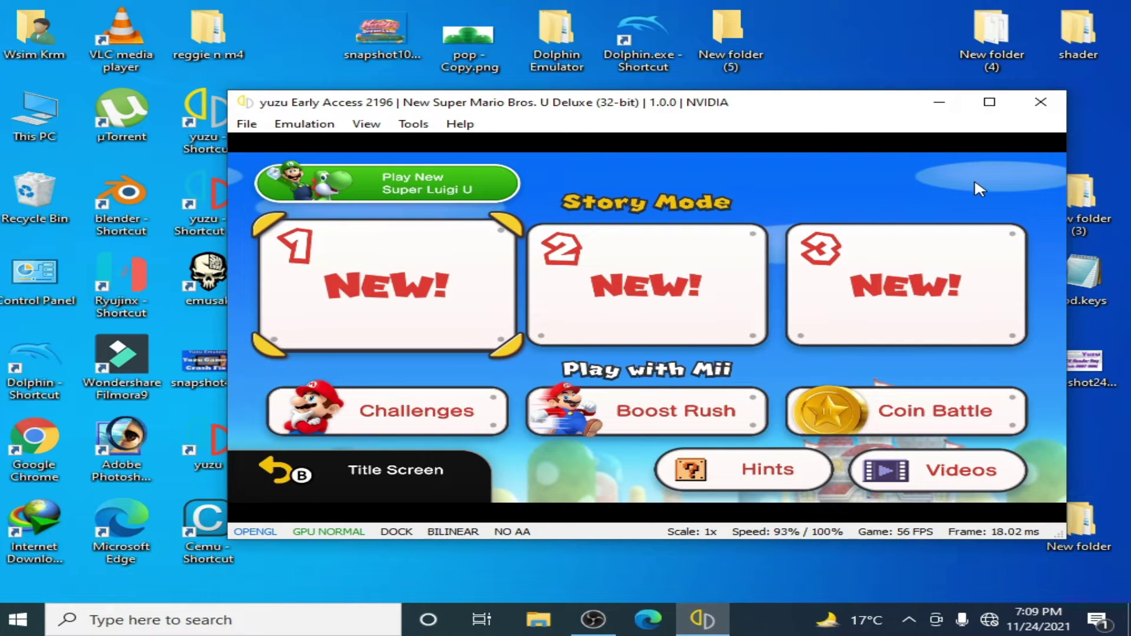
Close yuzu together with the running game, and reopen yuzu Early Access from its desktop shortcut (3)
click(1040, 102)
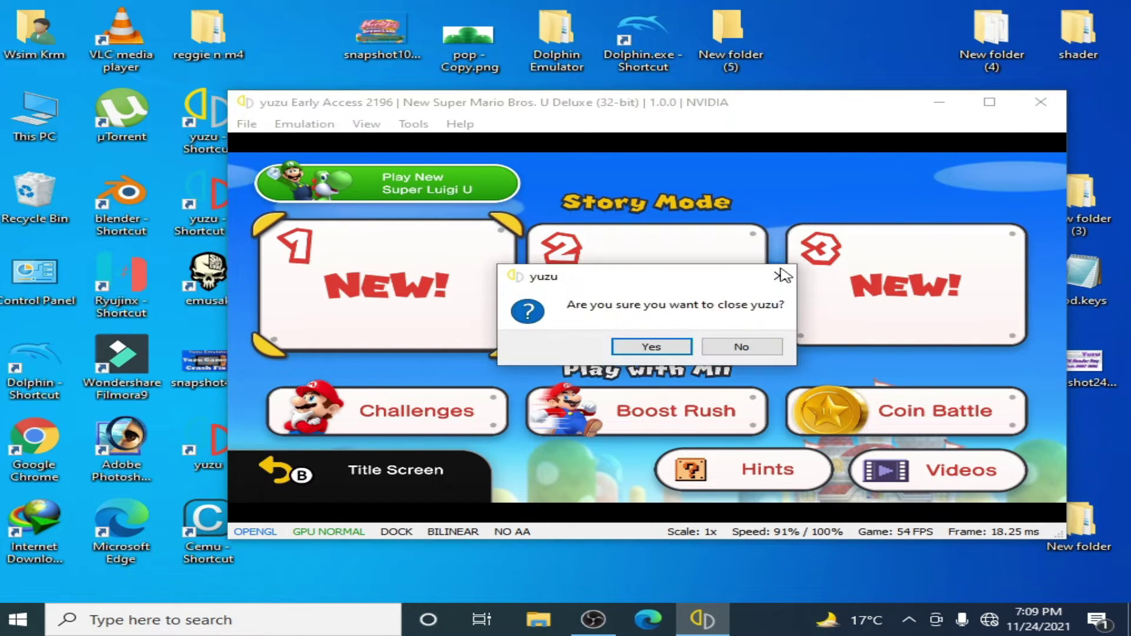
click(671, 344)
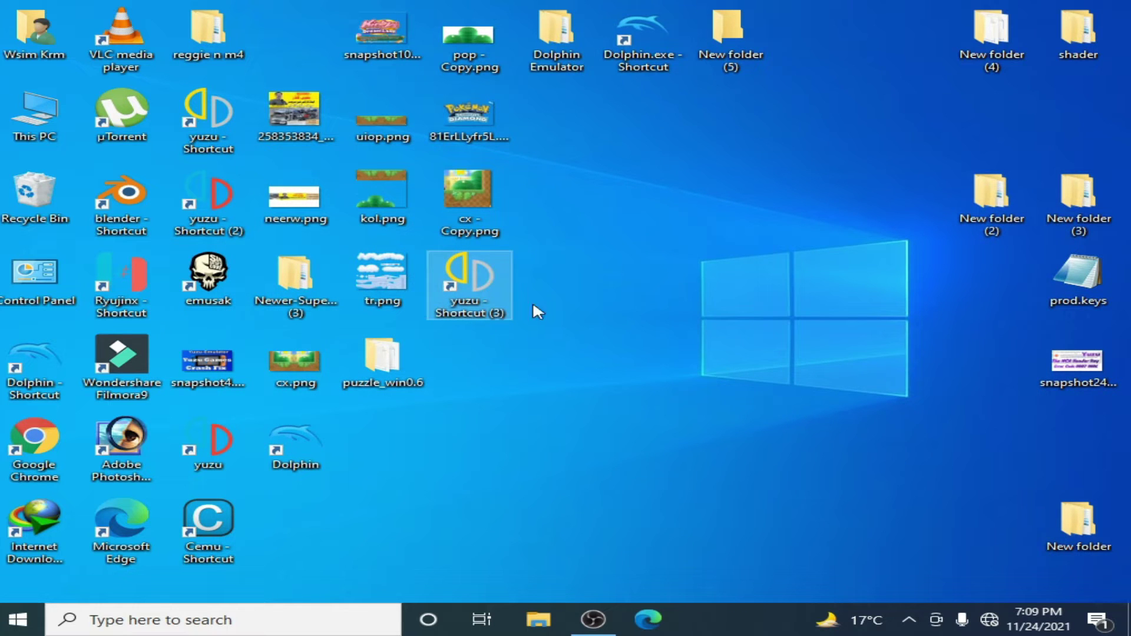
double_click(474, 294)
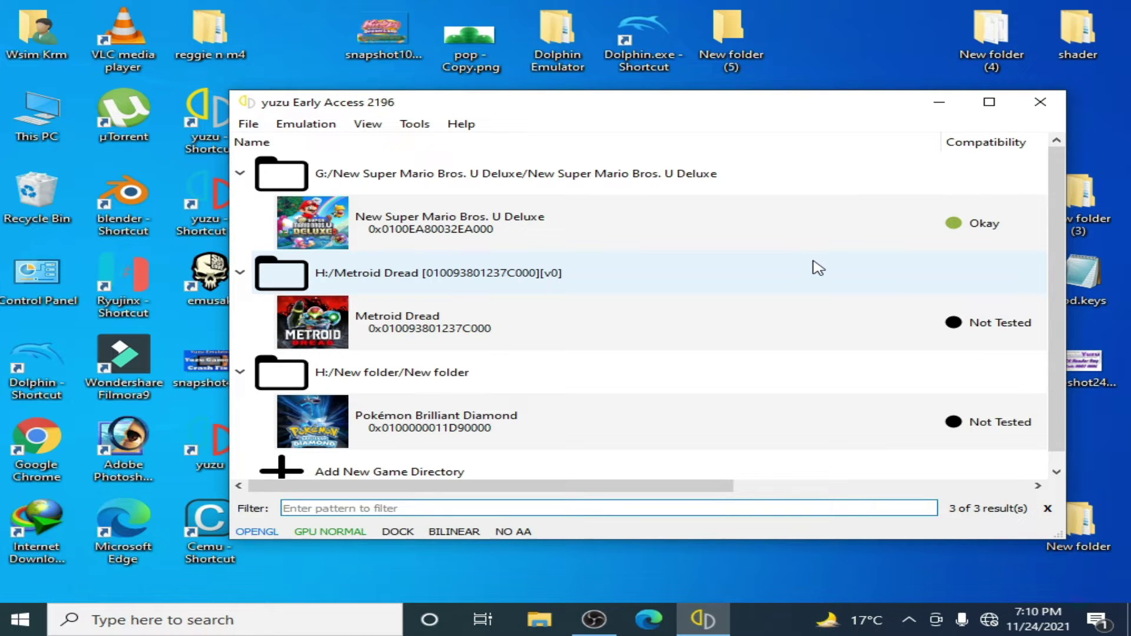
Open yuzu 795 from its desktop shortcut (2) and arrange its window beside yuzu Early Access 2196
drag(536, 115, 745, 144)
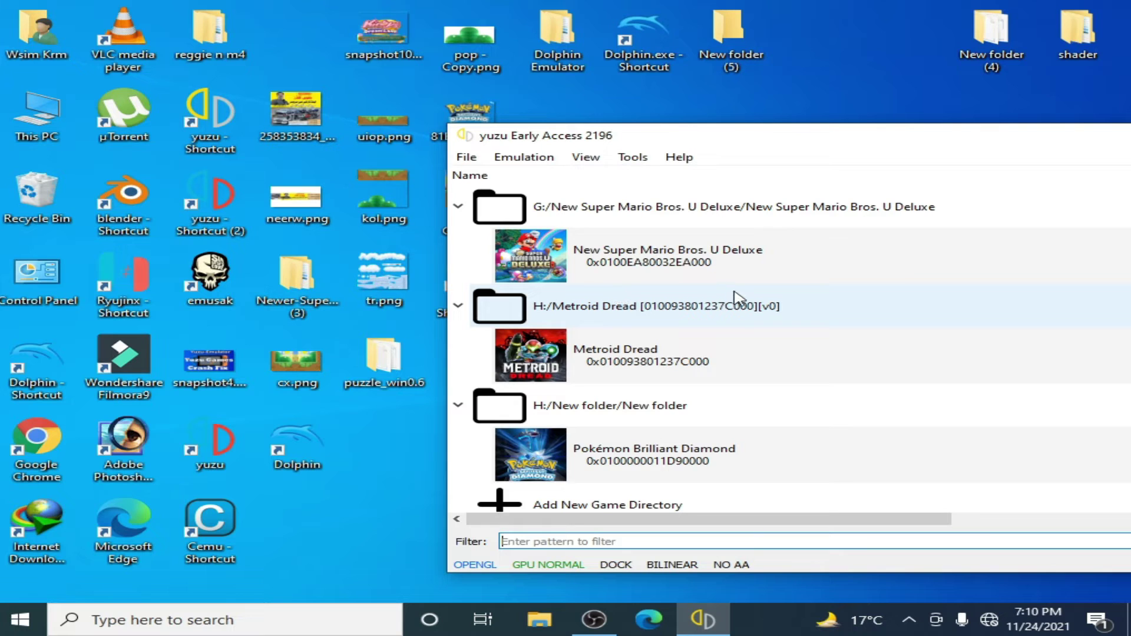
click(203, 211)
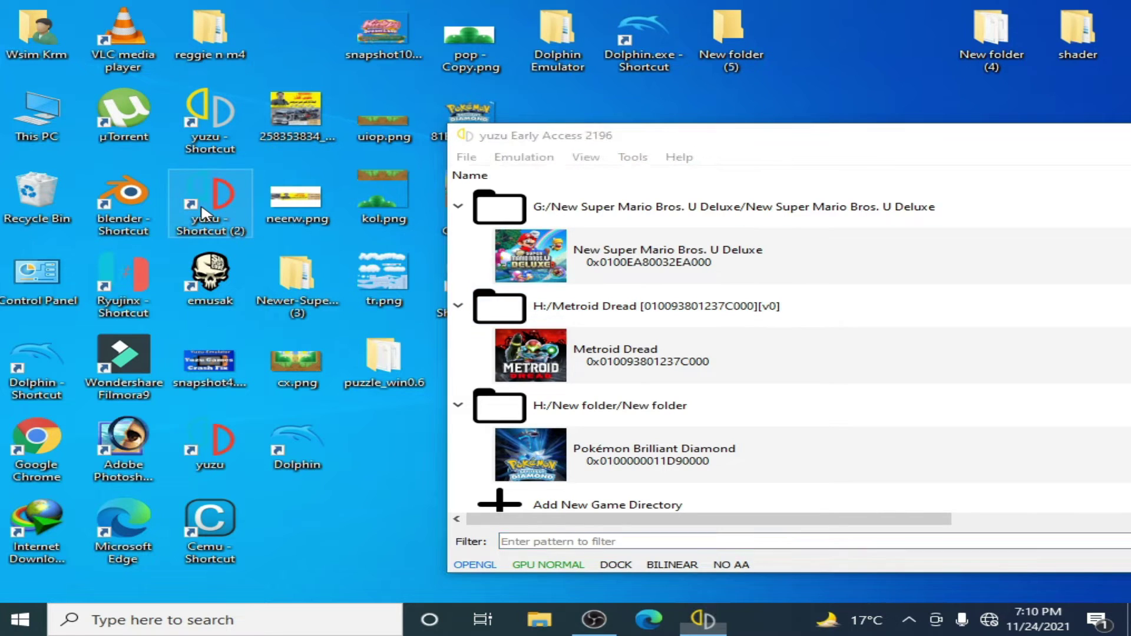
drag(595, 141, 694, 147)
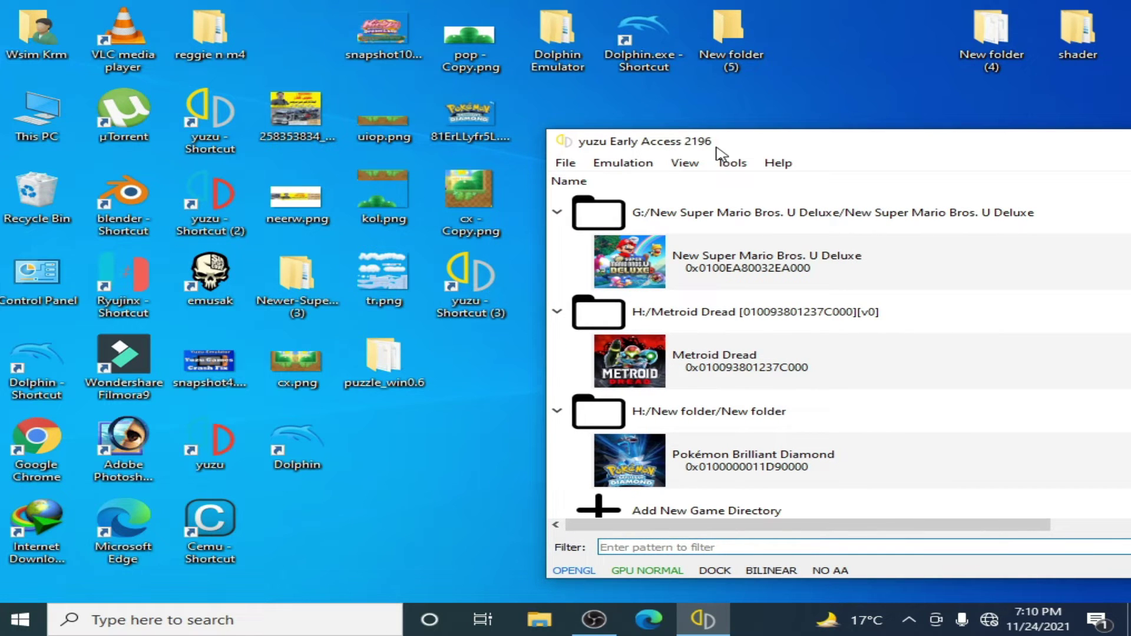
drag(595, 109, 467, 133)
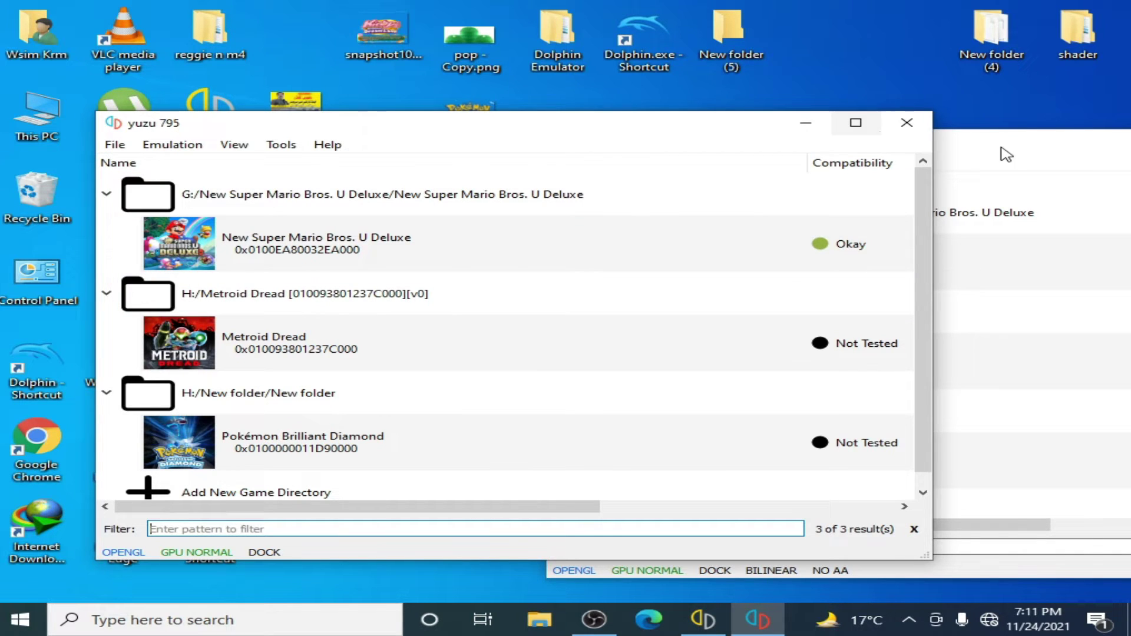
drag(1009, 152, 1038, 131)
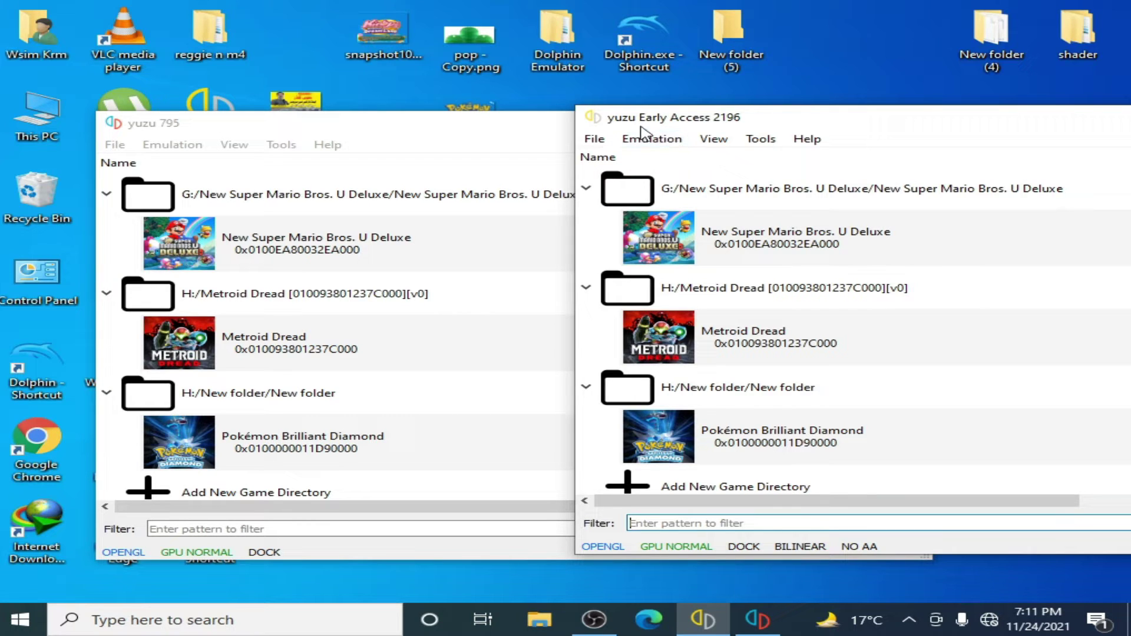
Compare the yuzu 795 and yuzu Early Access 2196 windows, and close yuzu 795
click(245, 123)
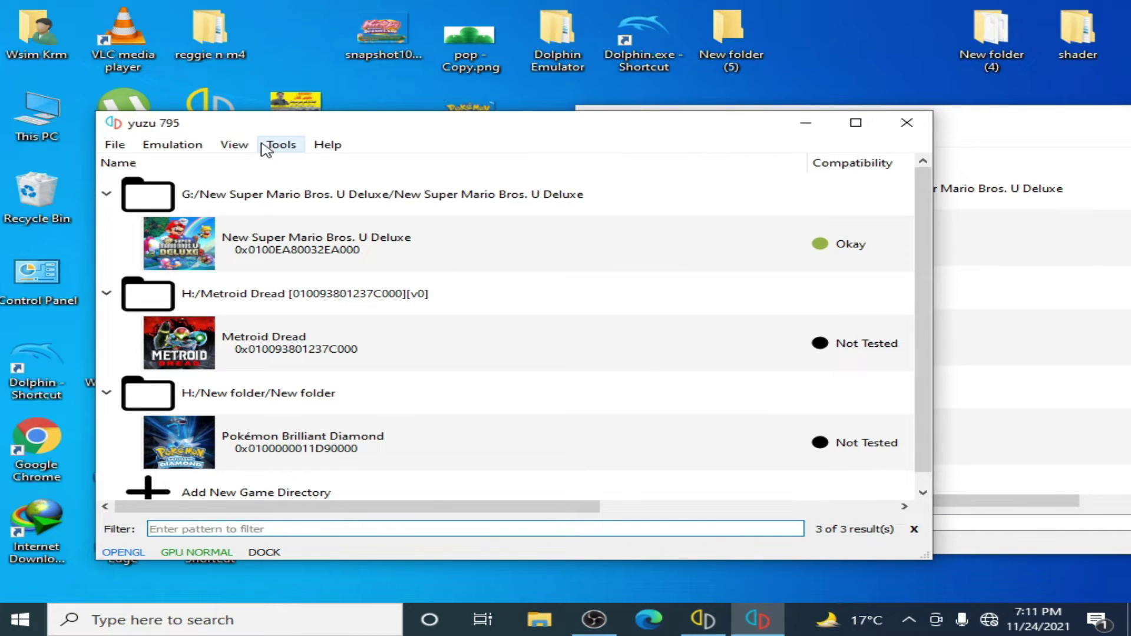
key(alt+Tab)
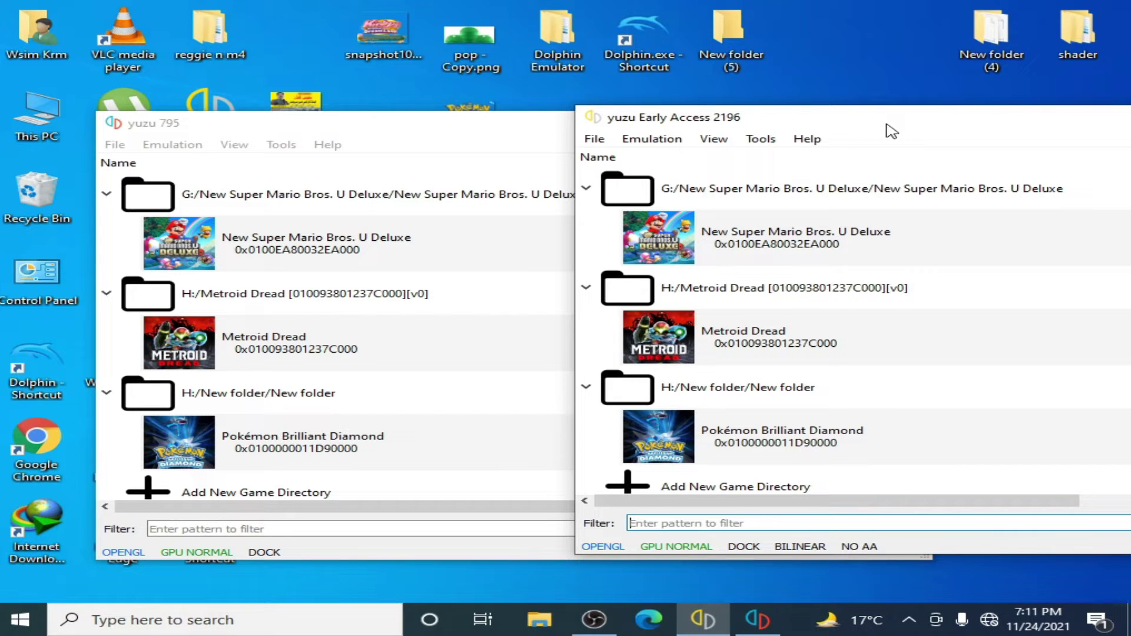
drag(443, 131, 413, 135)
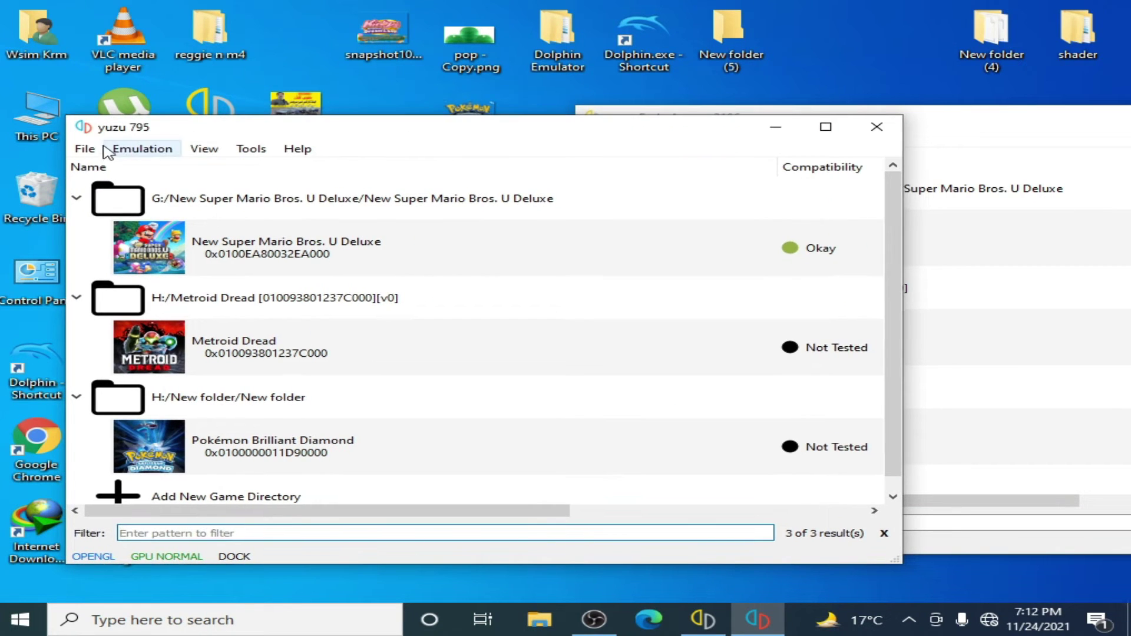
click(876, 127)
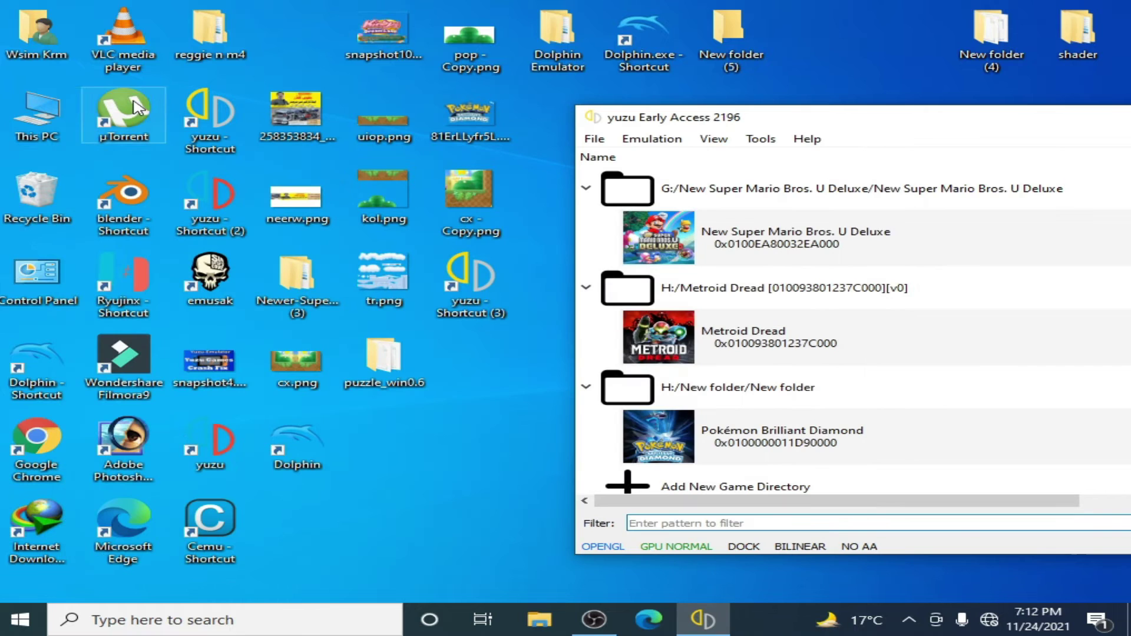
Open This PC and view the computer's system properties
double_click(57, 119)
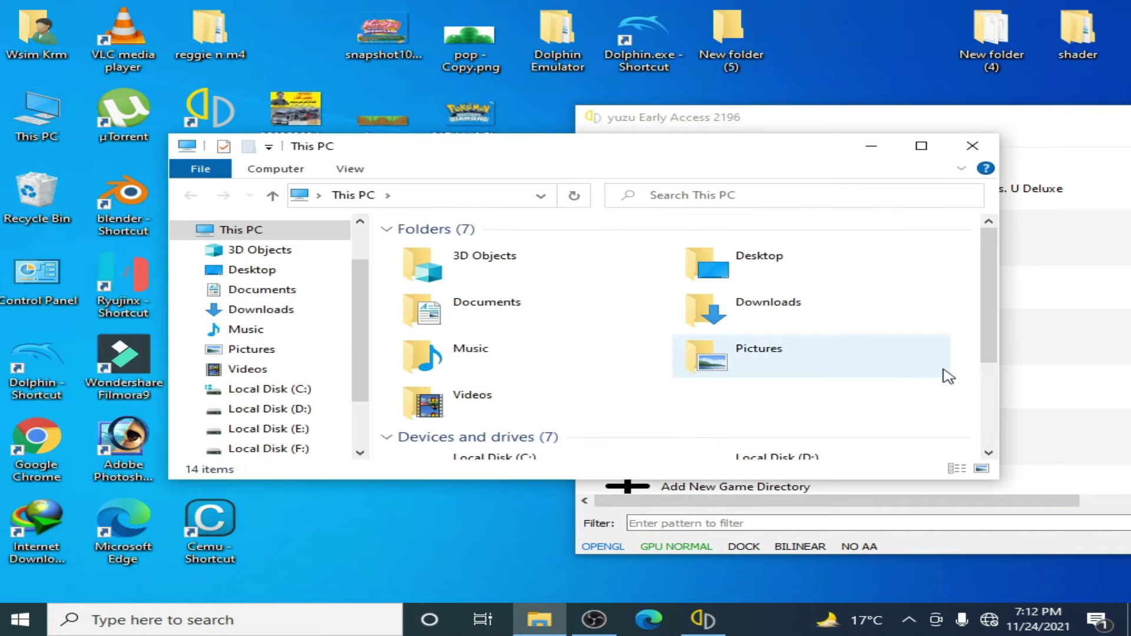
scroll(983, 277, down, 3)
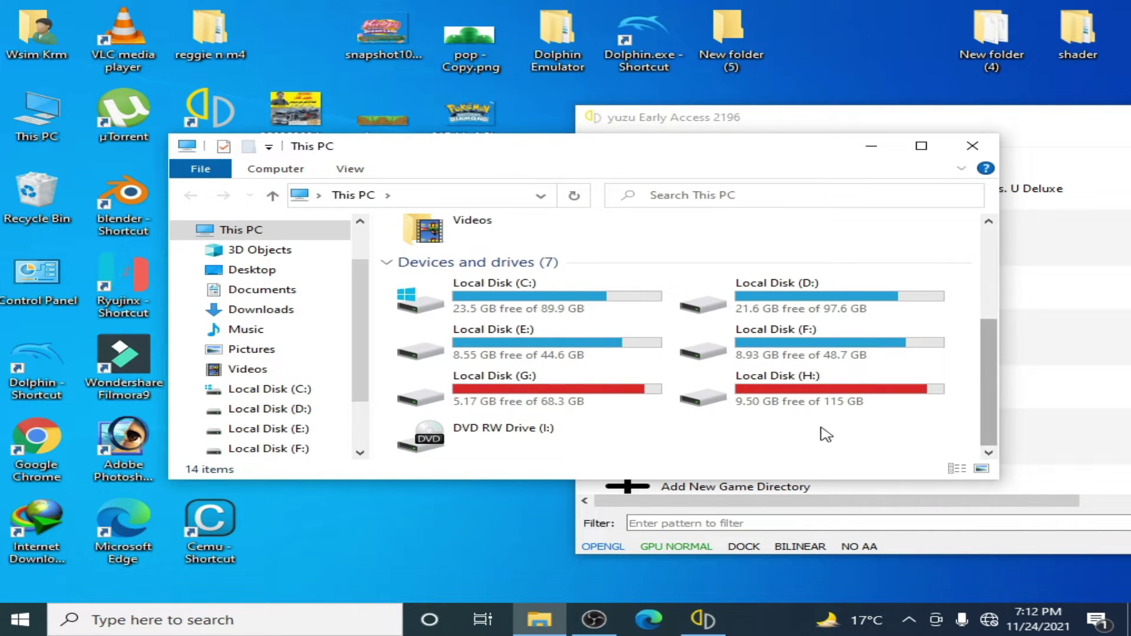
right_click(824, 440)
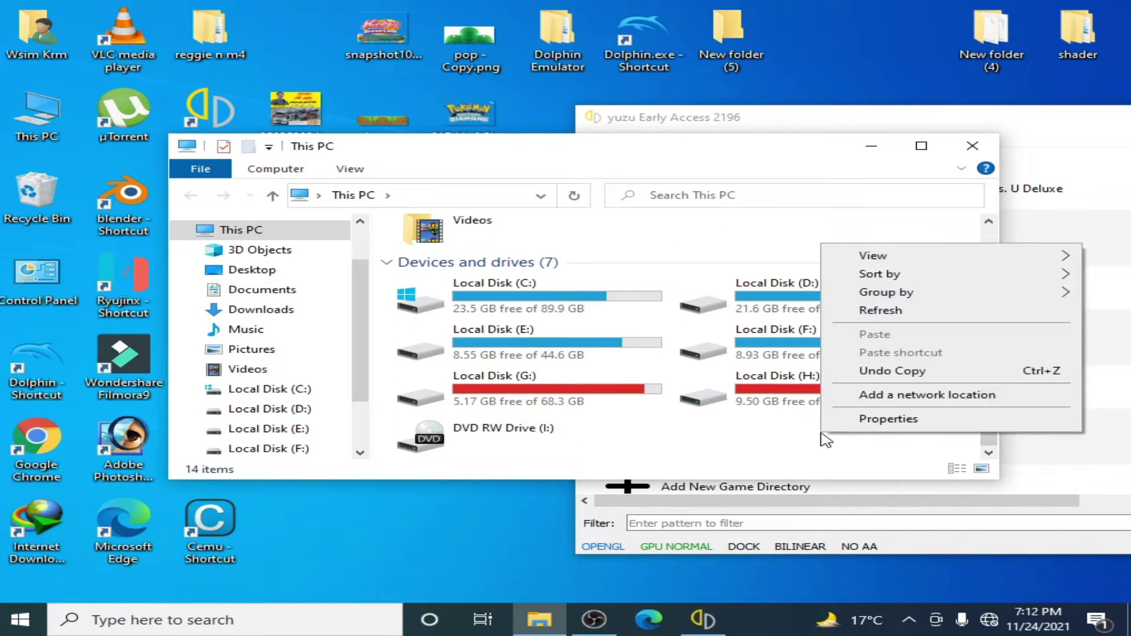
click(888, 420)
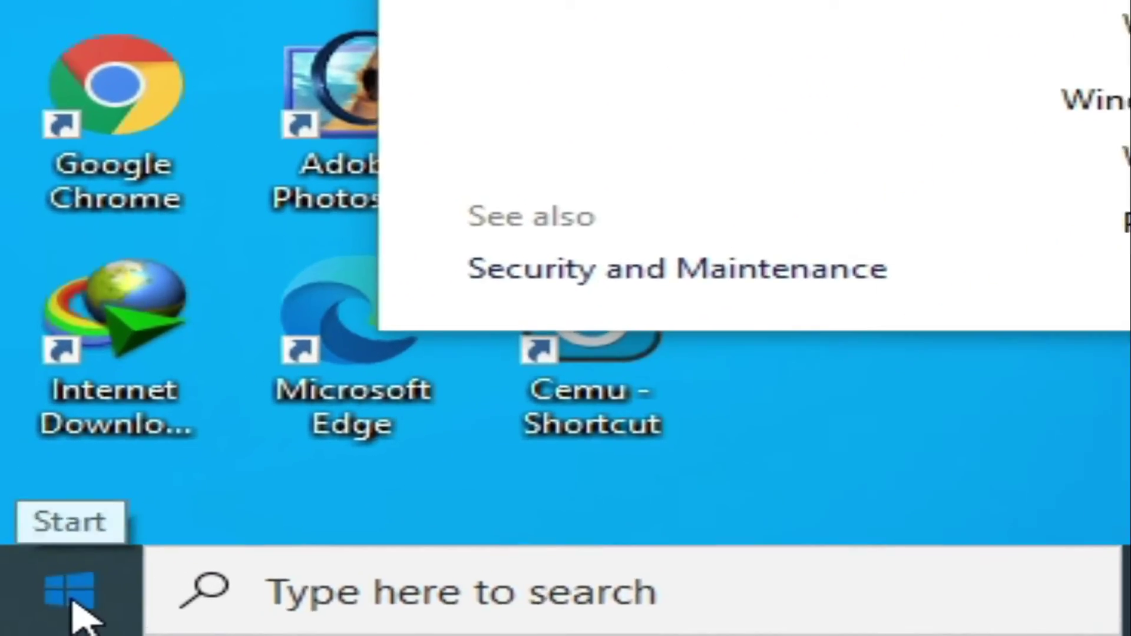
Search Windows for msconfig and open System Configuration
click(33, 612)
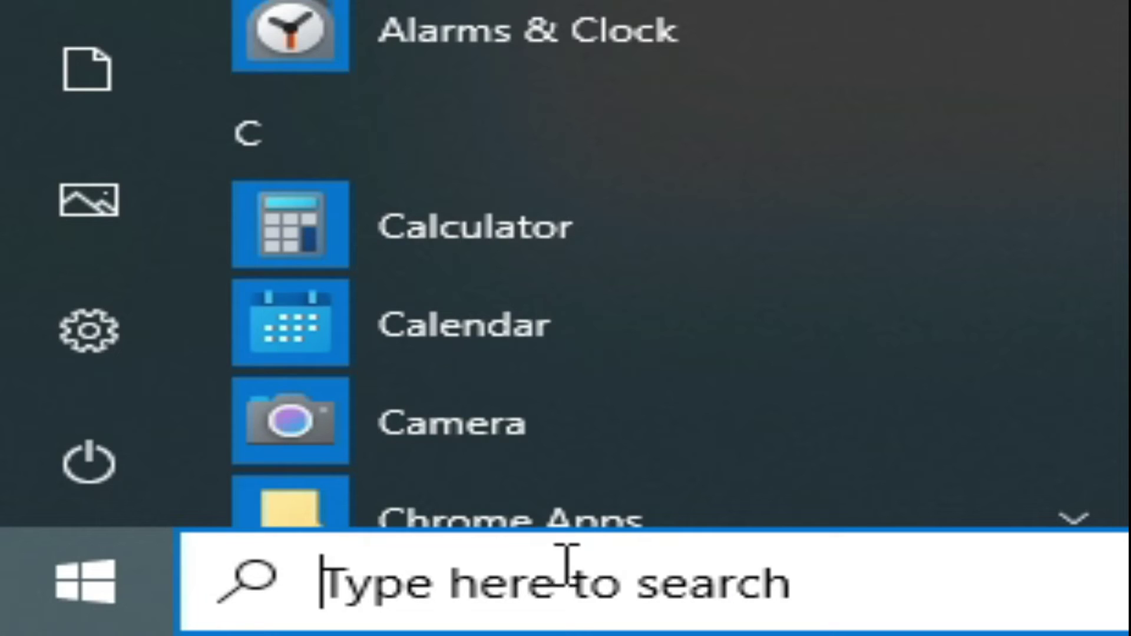
click(595, 591)
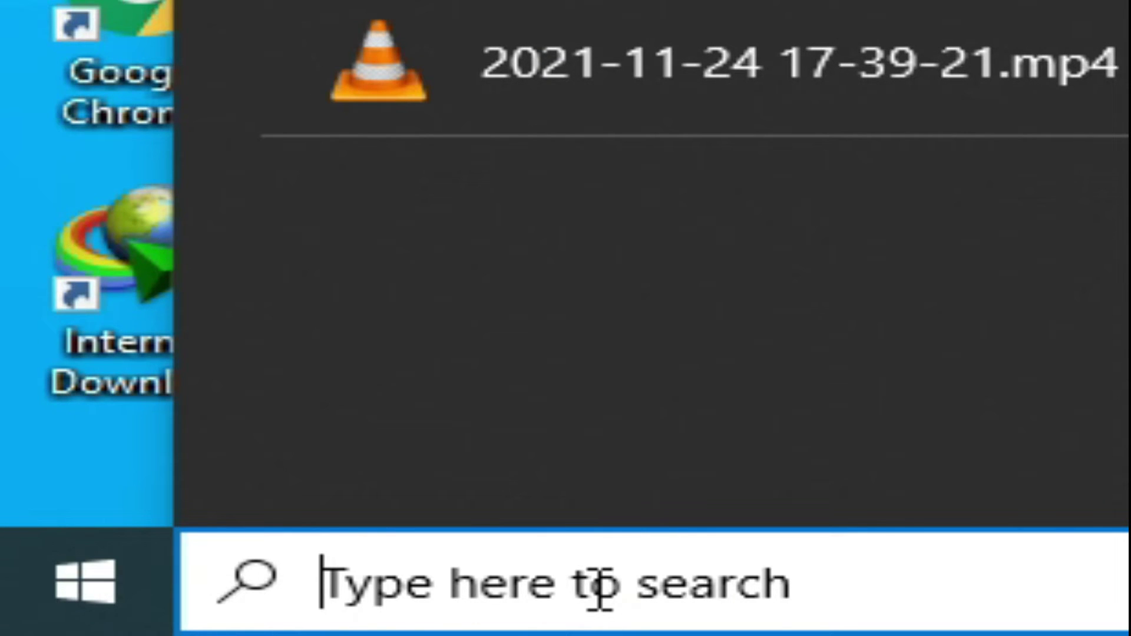
text(msc)
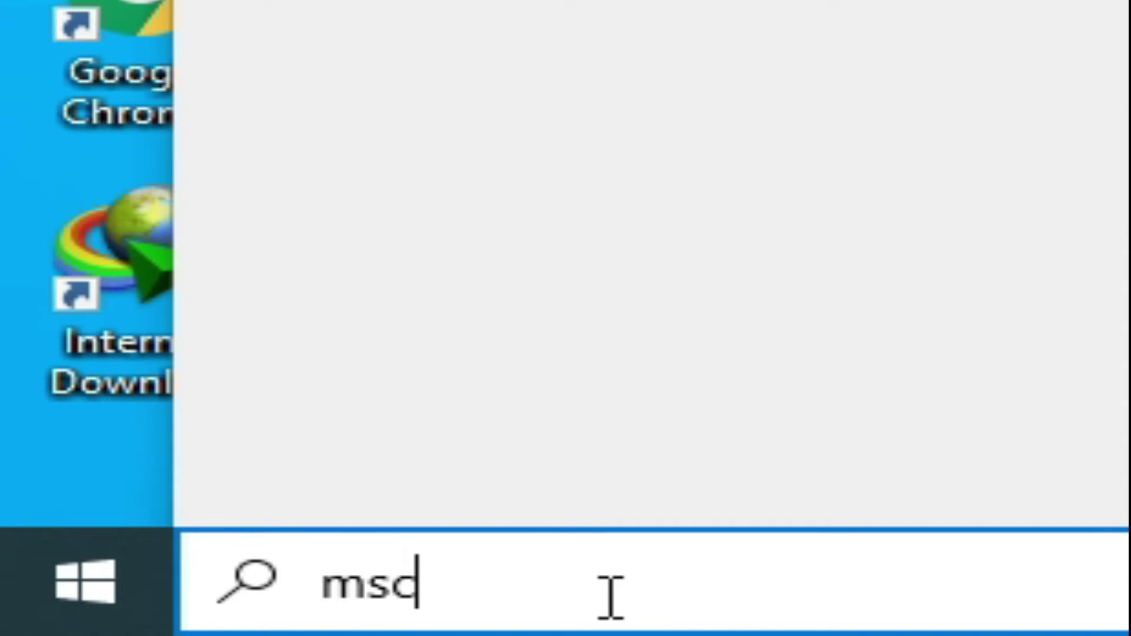
text(onf)
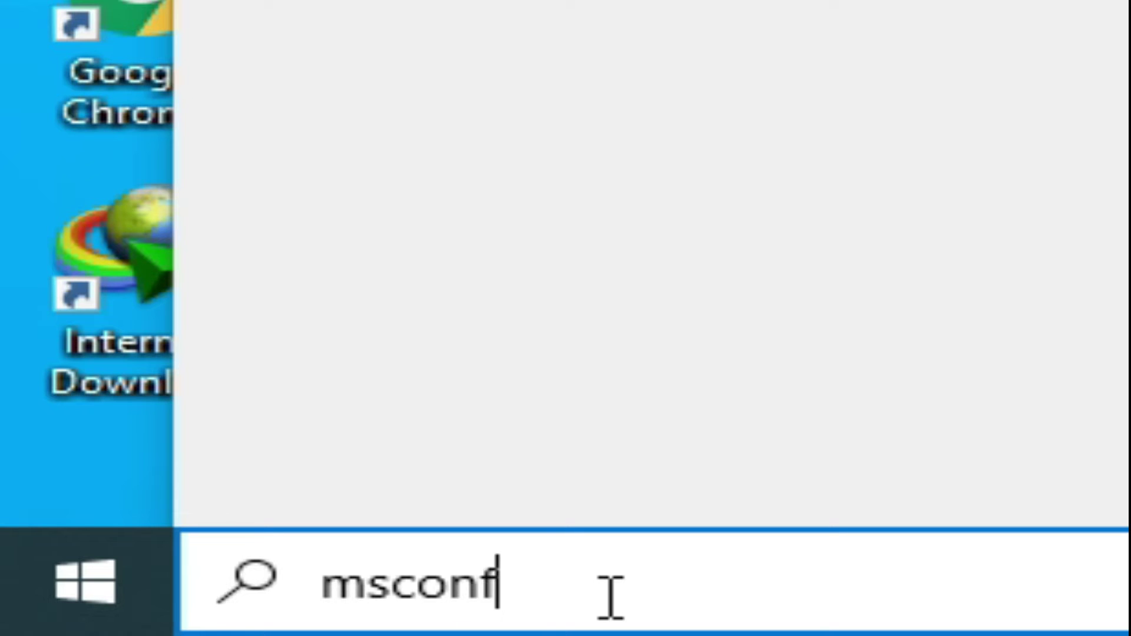
text(ig)
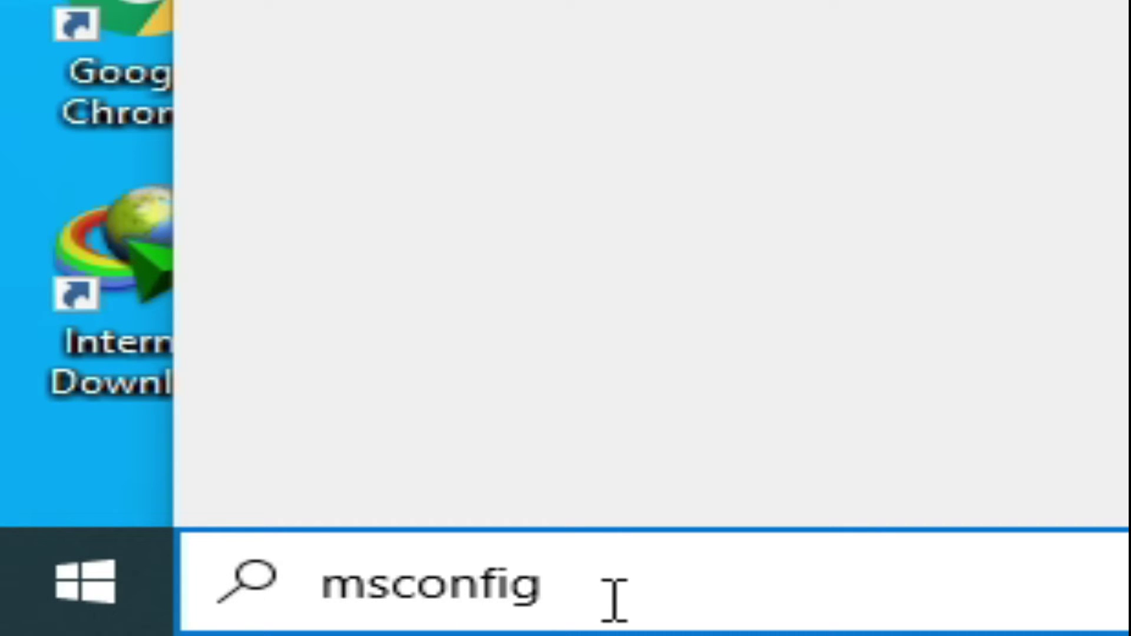
key(Return)
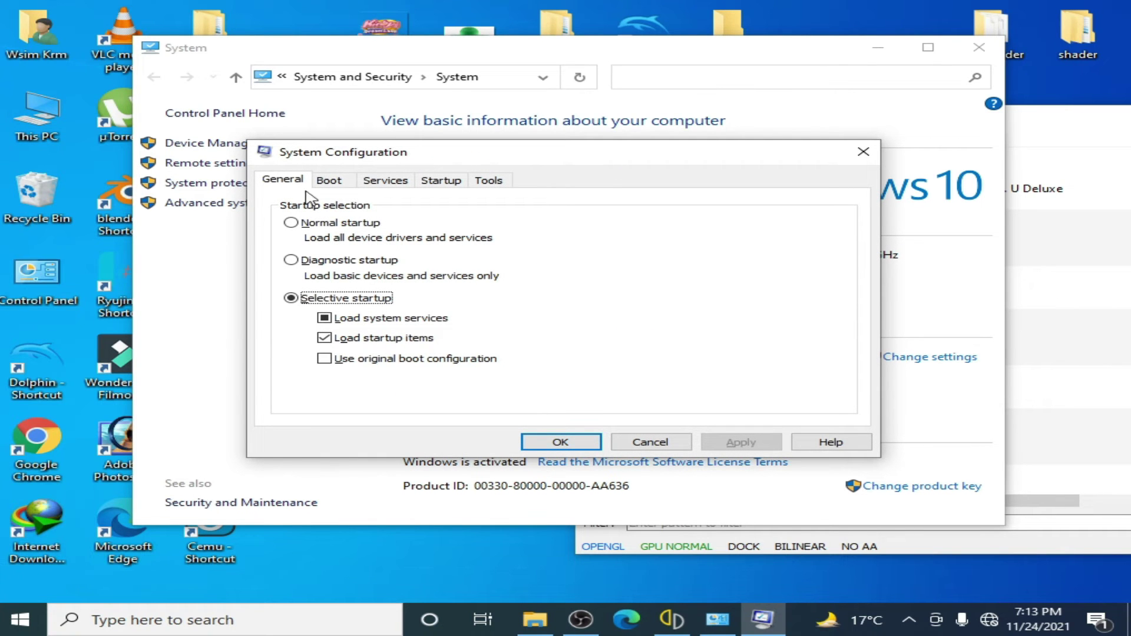
Open the advanced boot options in System Configuration and move the System window to check the installed memory alongside them
click(331, 183)
click(335, 306)
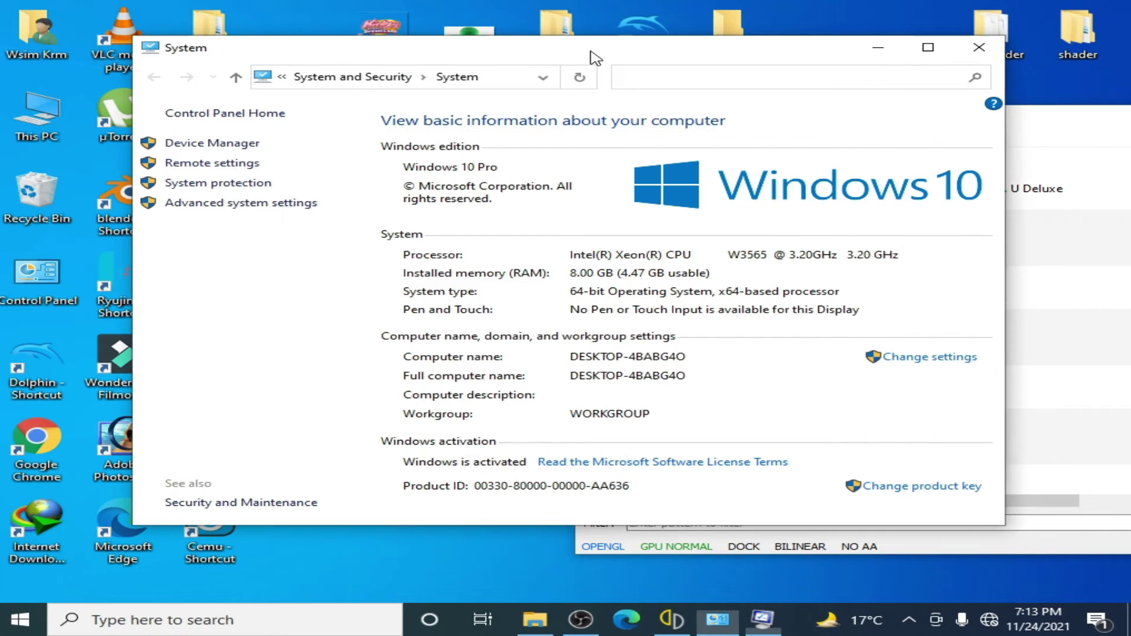
drag(595, 57, 849, 306)
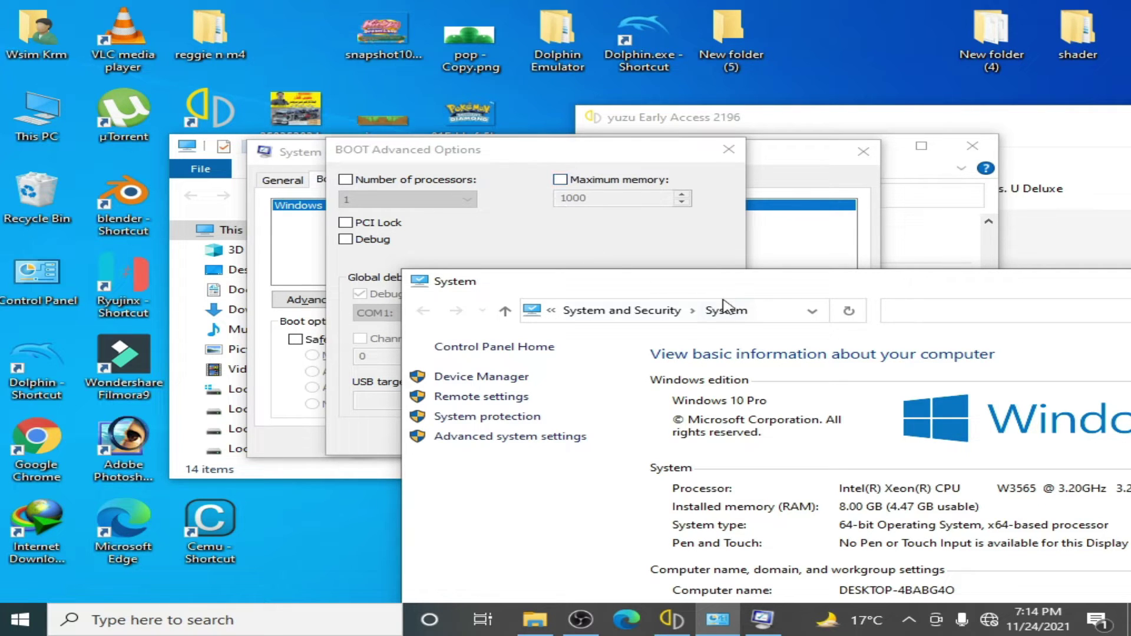
drag(771, 293, 622, 268)
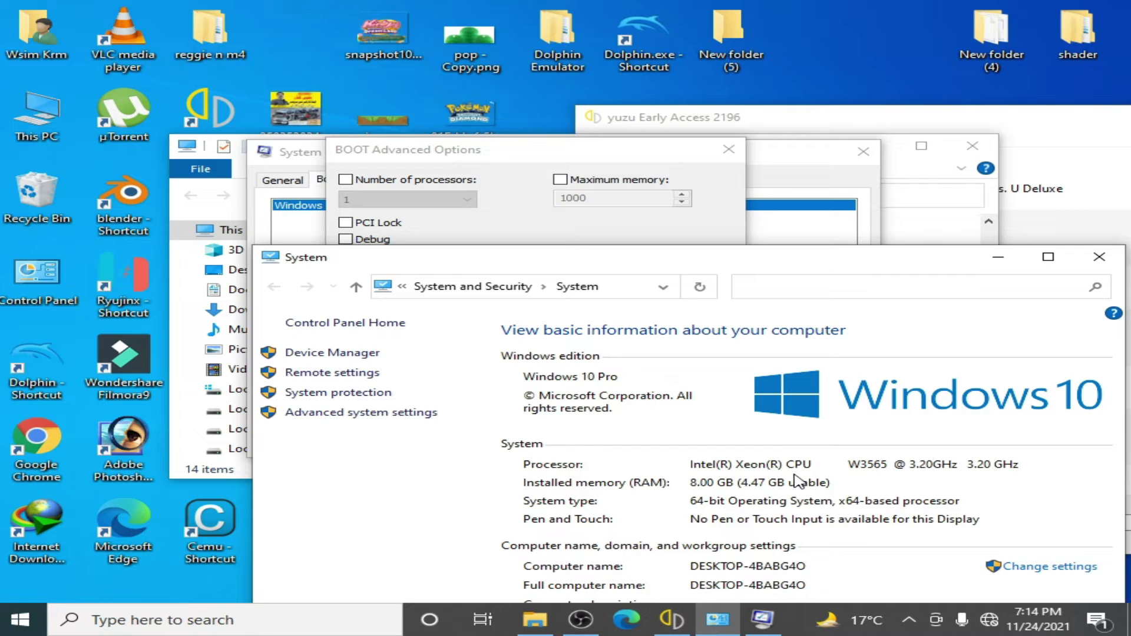
Close the System window and reposition the BOOT Advanced Options dialog to examine its processor and memory settings
click(1099, 256)
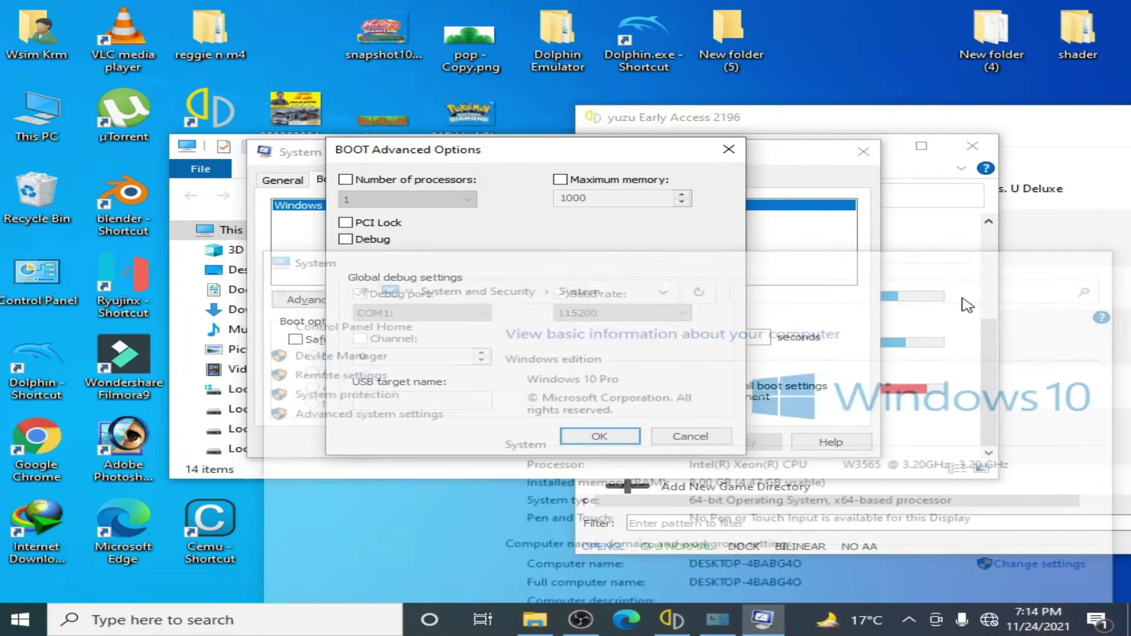
drag(609, 154, 505, 151)
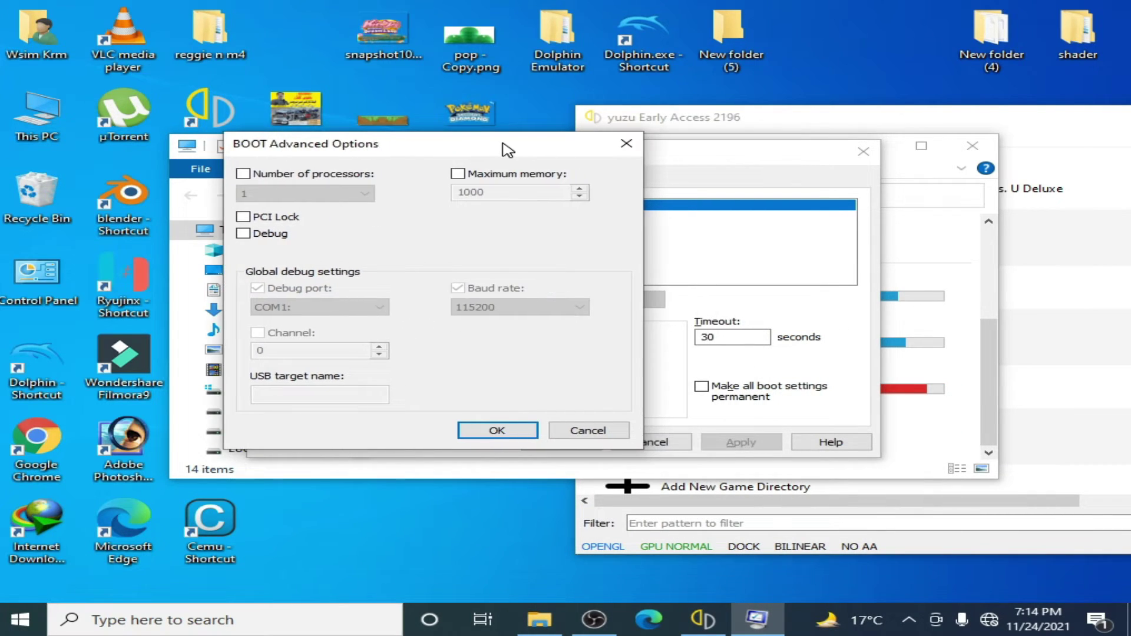
drag(351, 151, 553, 167)
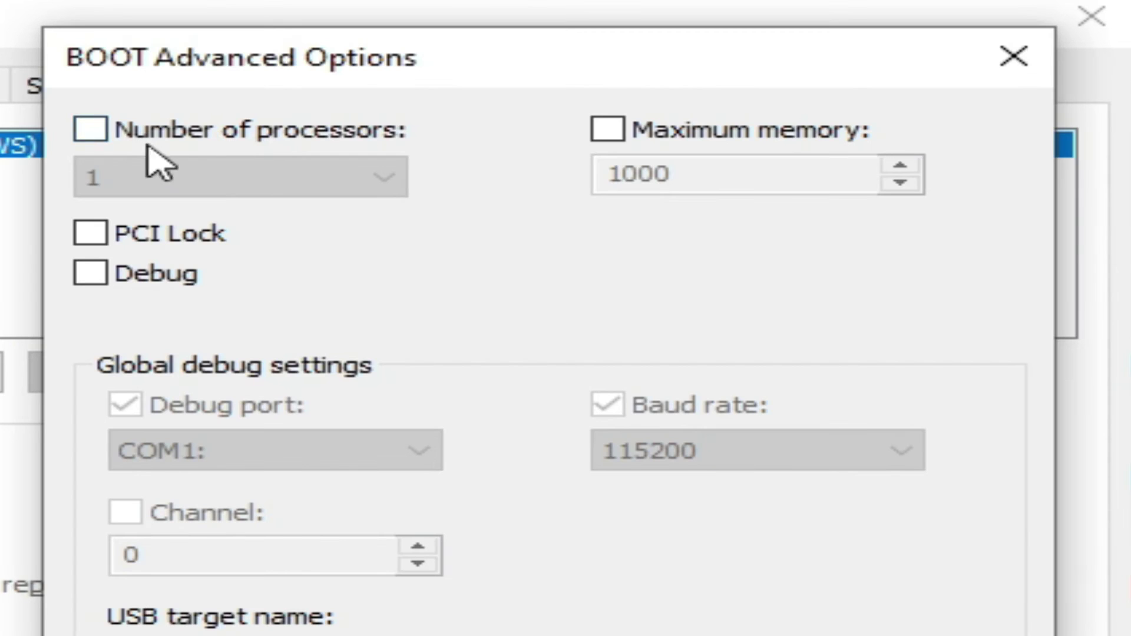
Enable the number of processors option in the BOOT Advanced Options and set it to 4
click(96, 131)
click(289, 180)
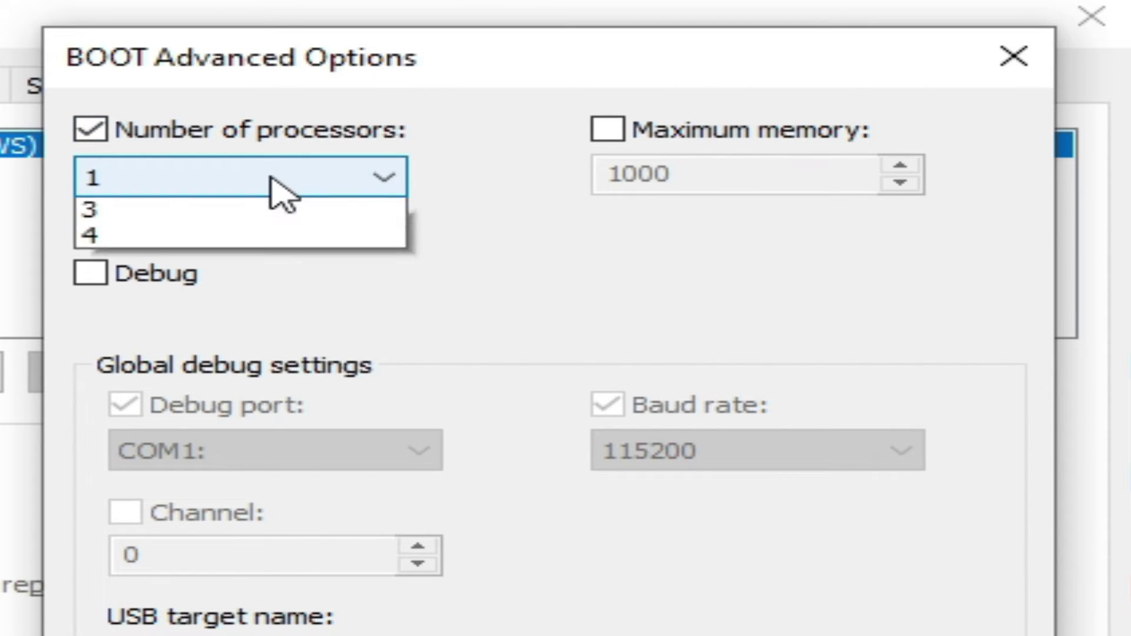
click(152, 288)
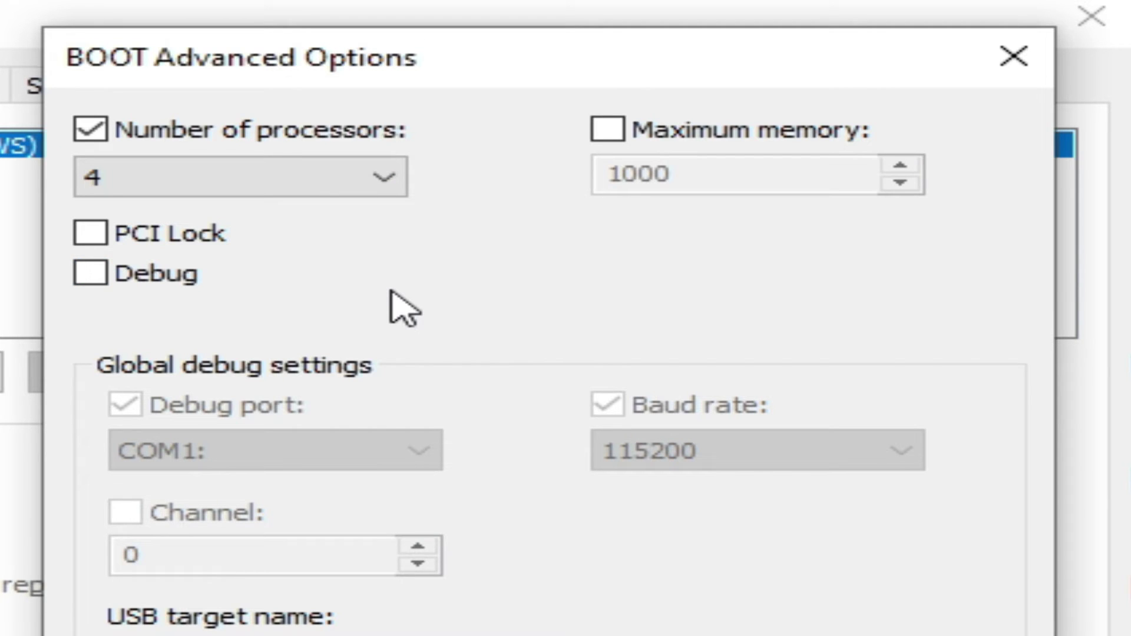
click(372, 180)
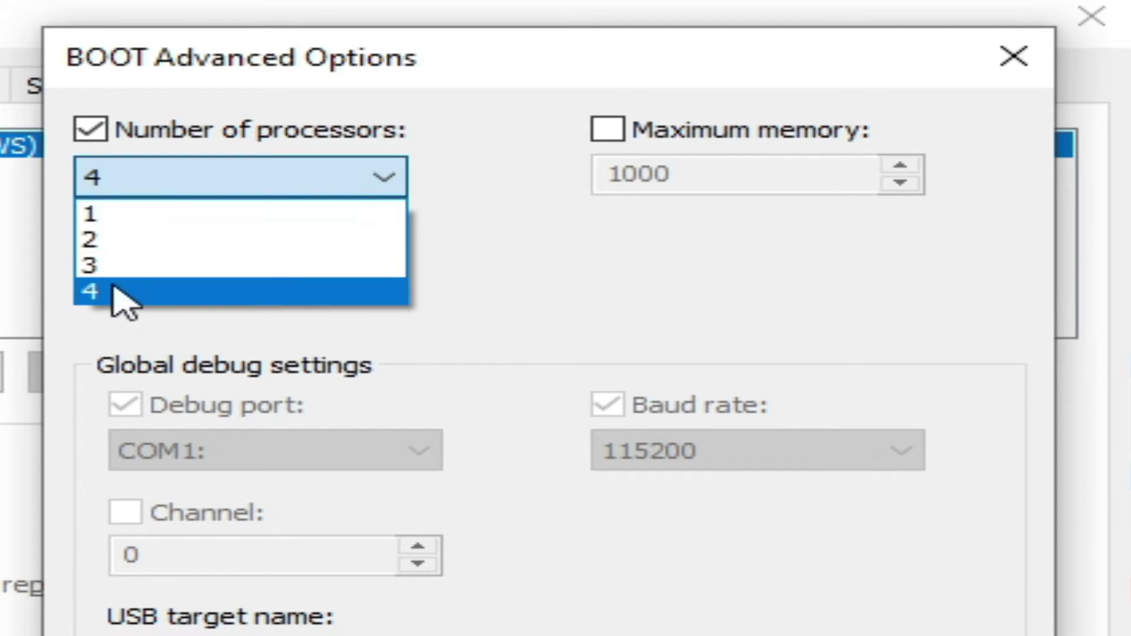
click(114, 290)
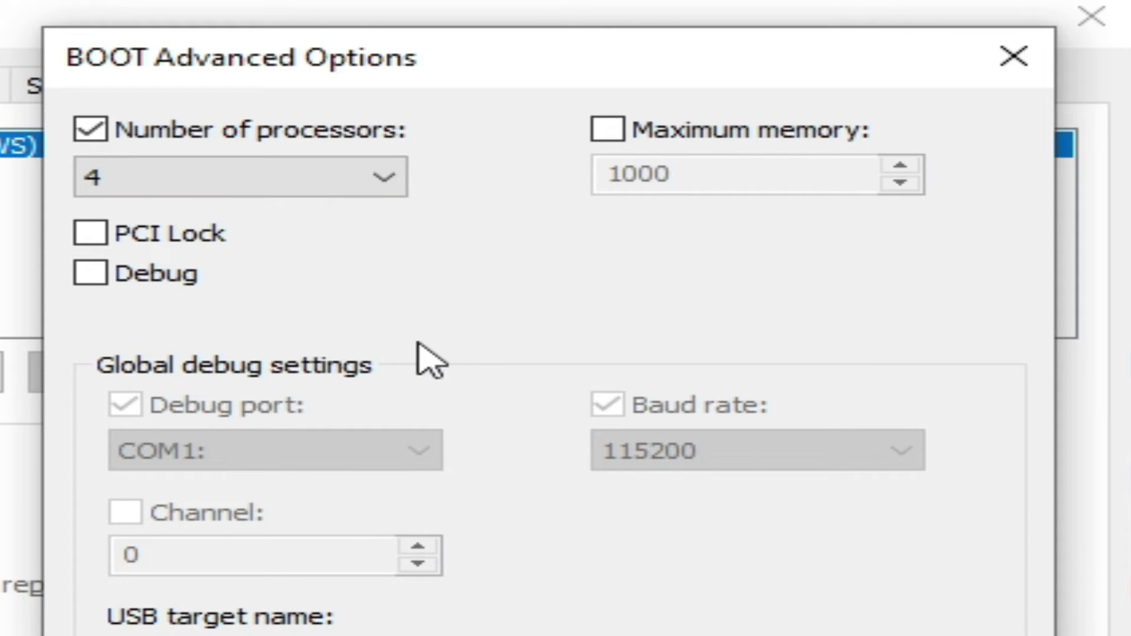
click(362, 180)
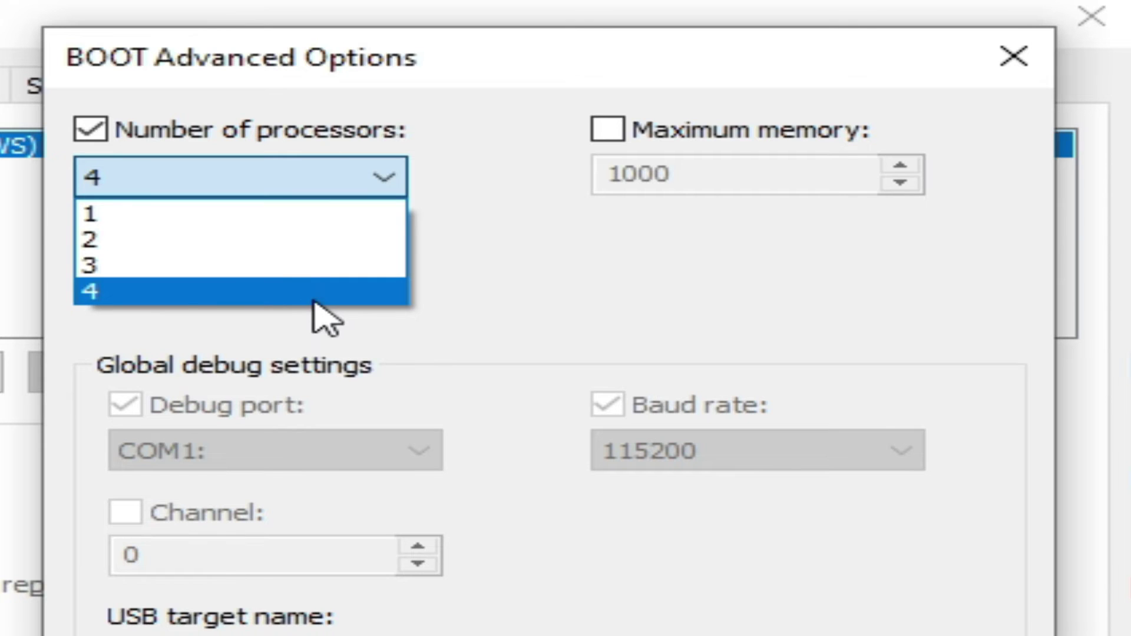
click(145, 289)
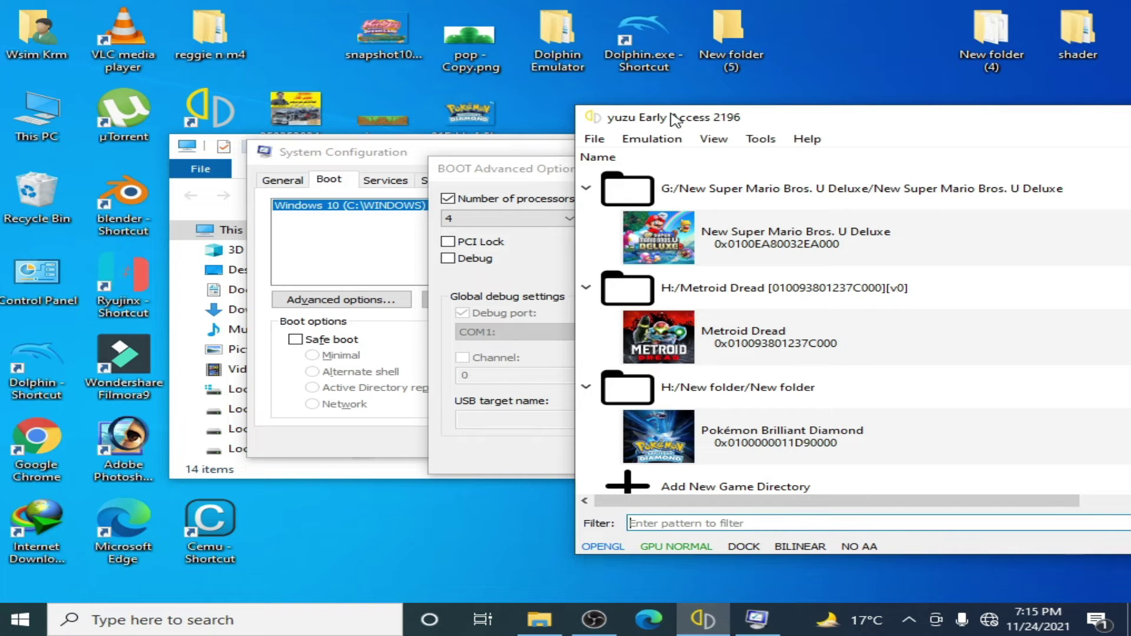
Switch to yuzu, enable Multicore CPU Emulation in its general configuration and save the change
drag(670, 112, 712, 121)
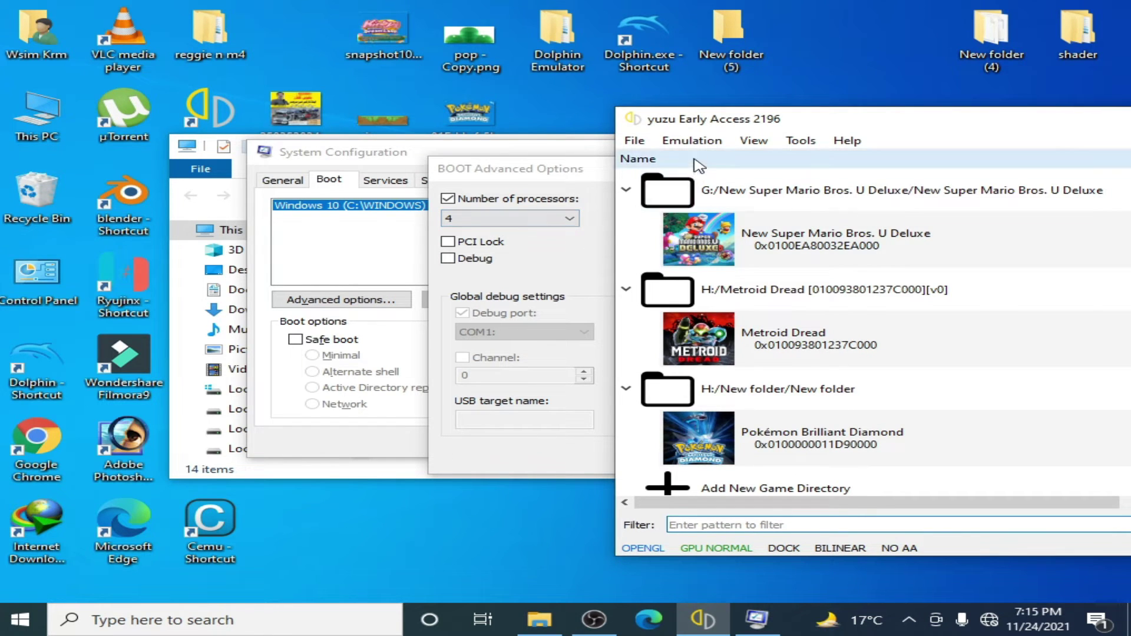
click(692, 141)
click(728, 241)
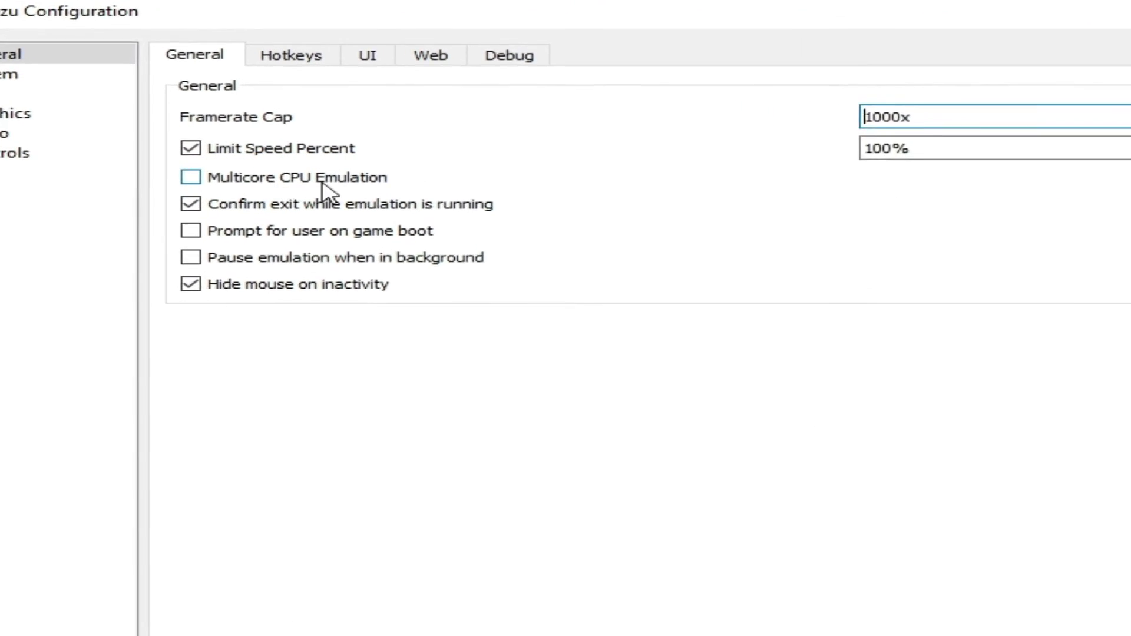
click(264, 258)
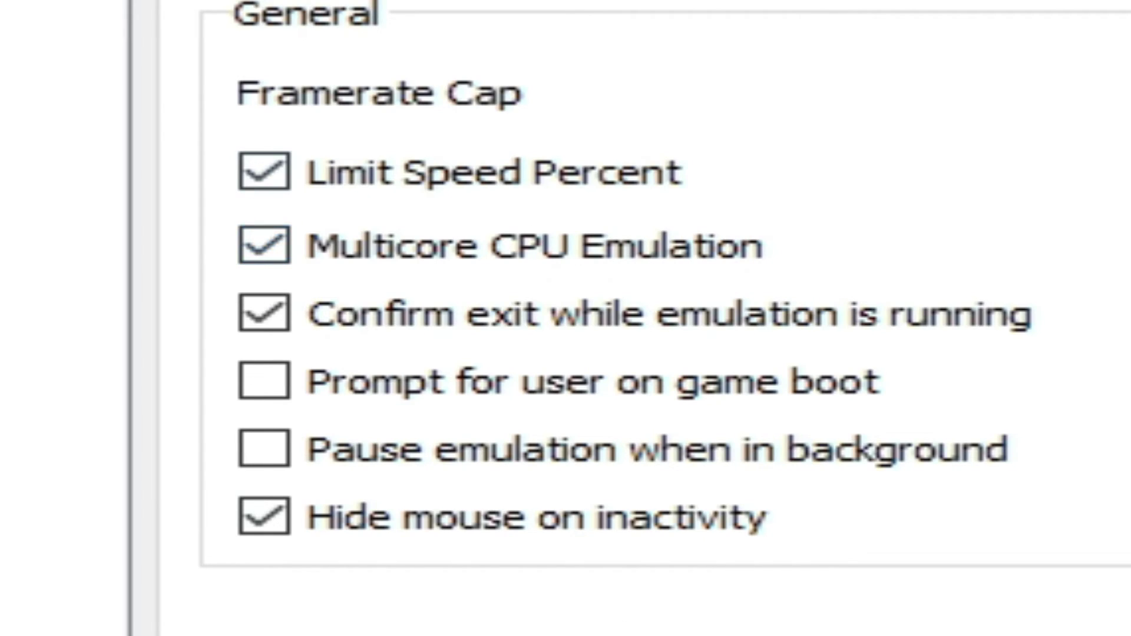
click(1037, 588)
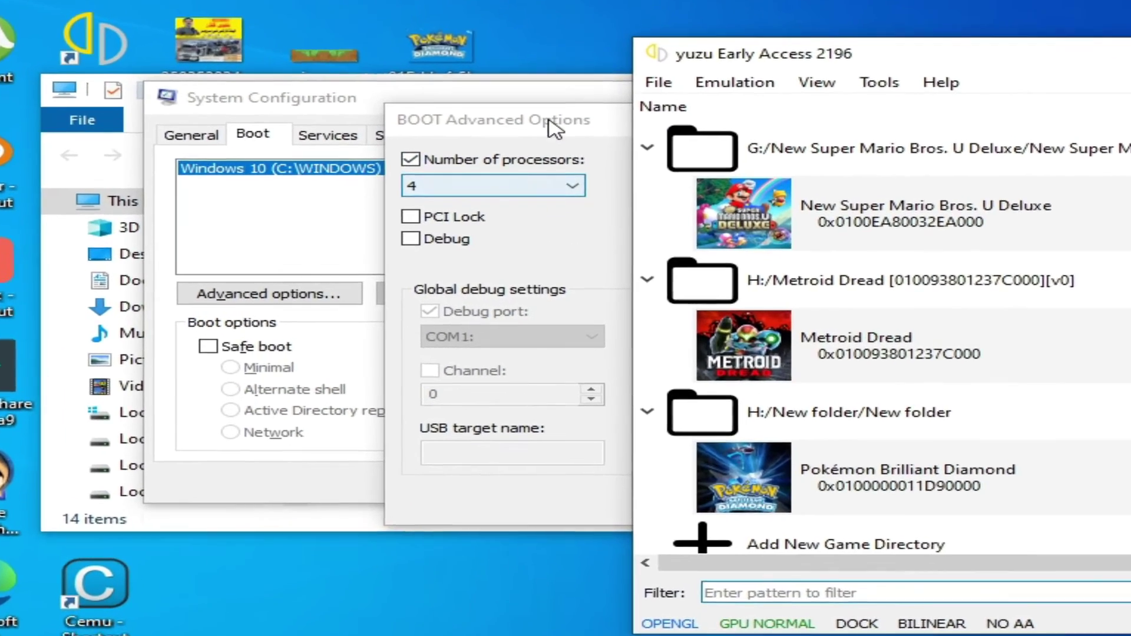
Return to the BOOT Advanced Options, accept them and apply the System Configuration changes
click(554, 124)
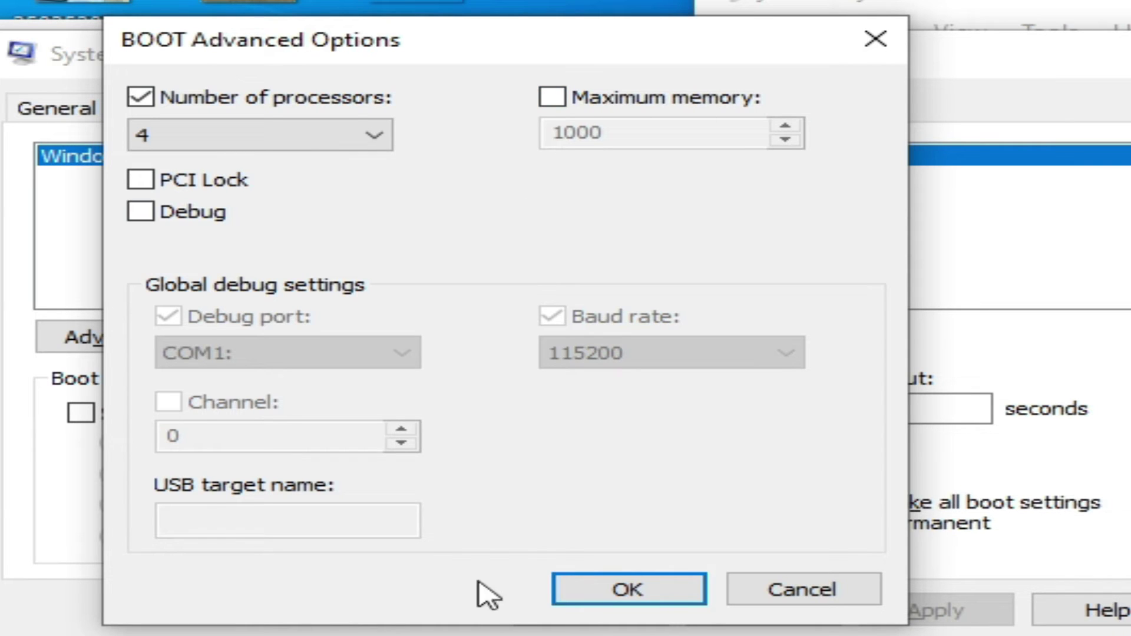
click(651, 597)
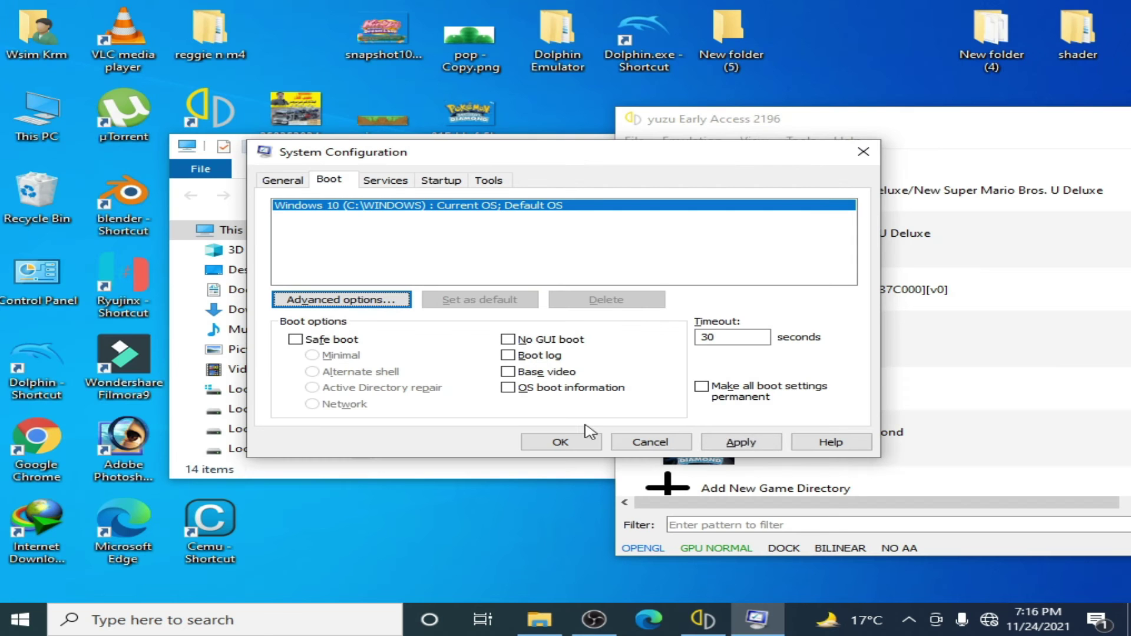
click(733, 442)
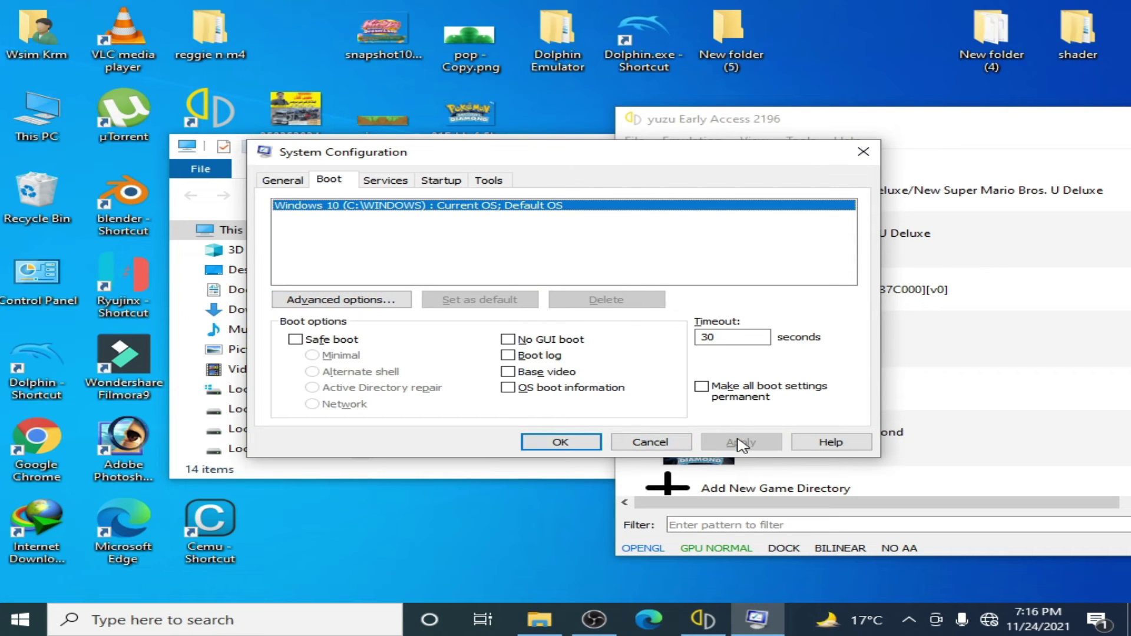
click(573, 449)
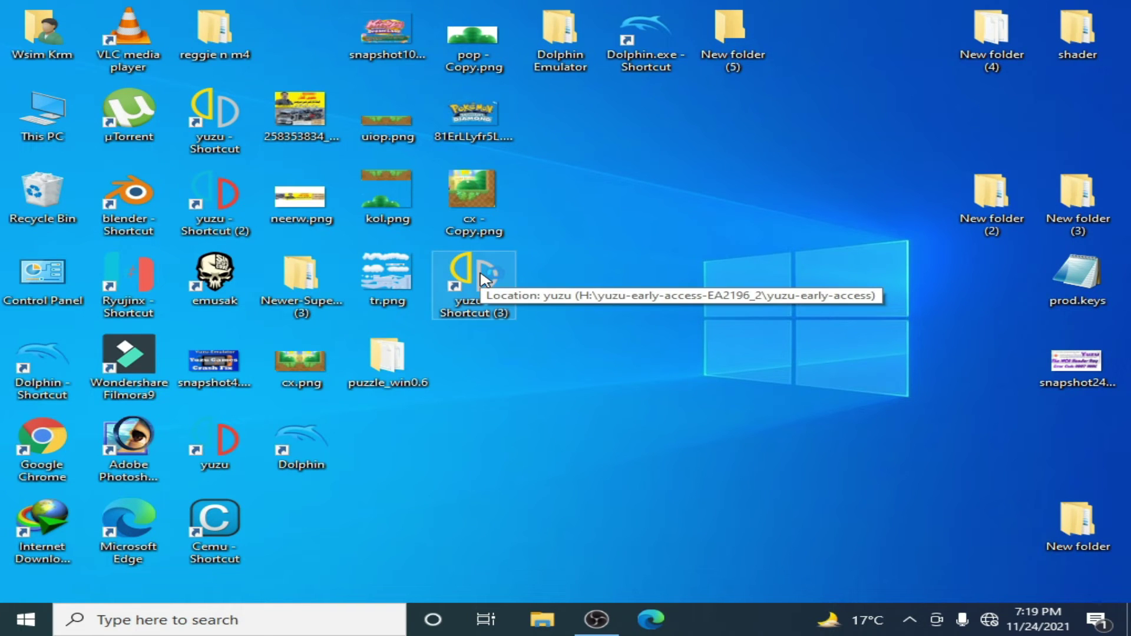
Launch yuzu from its early-access desktop shortcut, yuzu - Shortcut (3), and open the emulator configuration
double_click(481, 277)
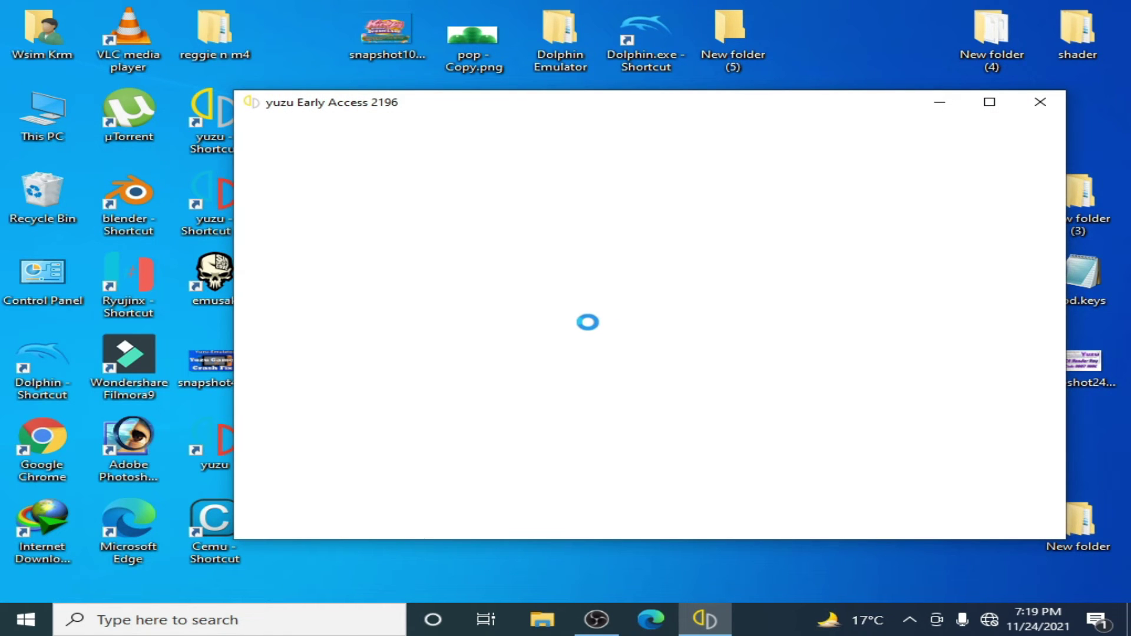
click(304, 127)
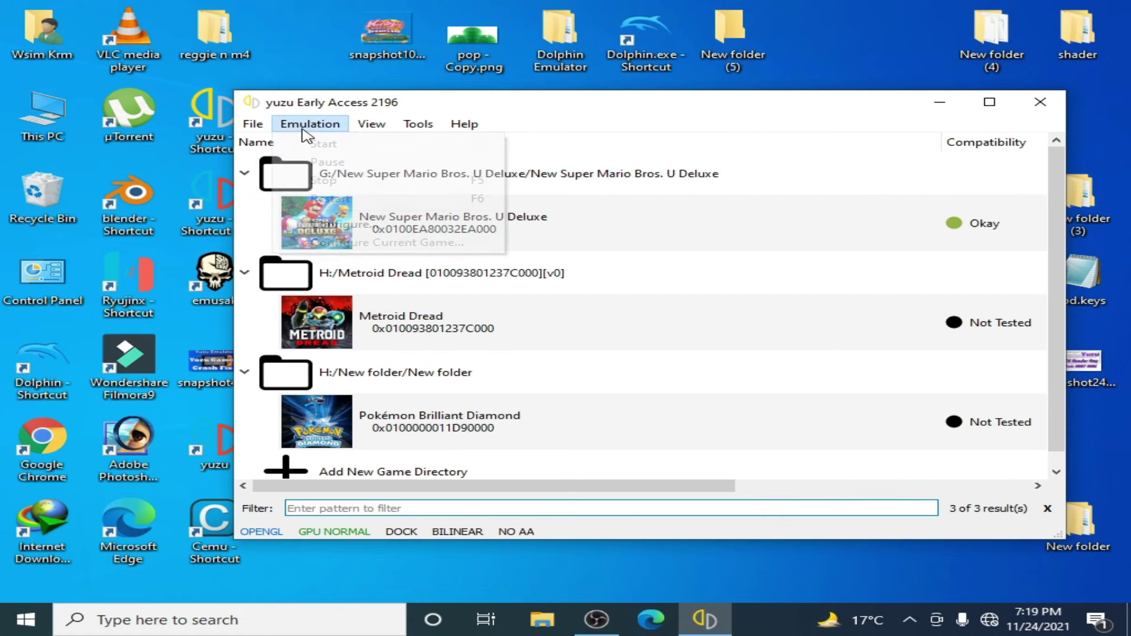
click(342, 226)
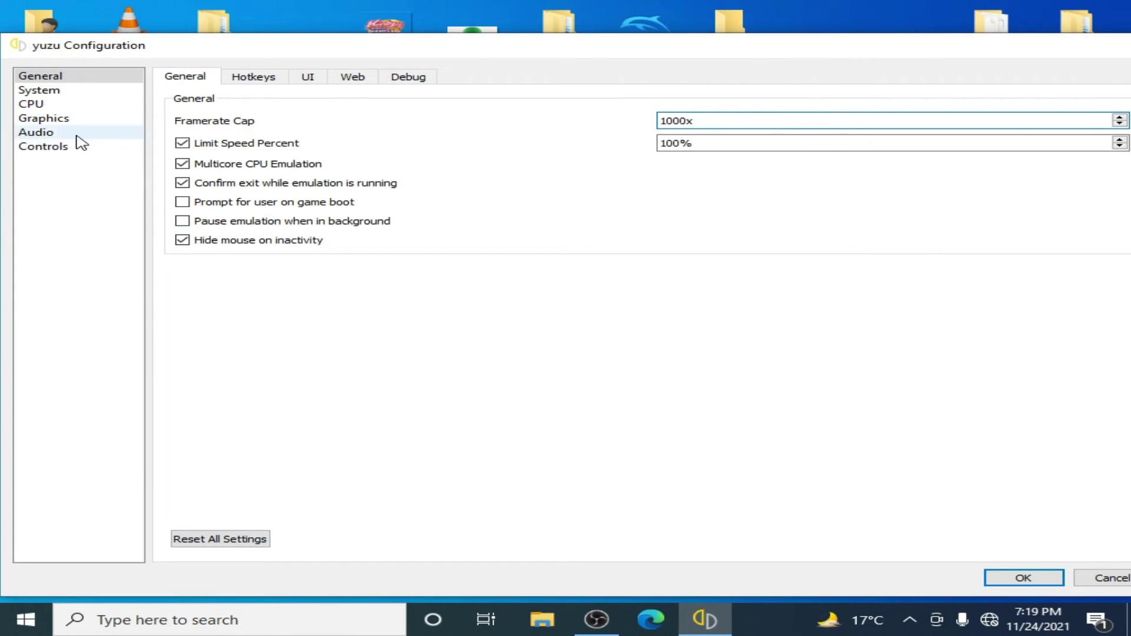
Check the CPU accuracy setting and the Multicore CPU Emulation option in the general settings
click(38, 105)
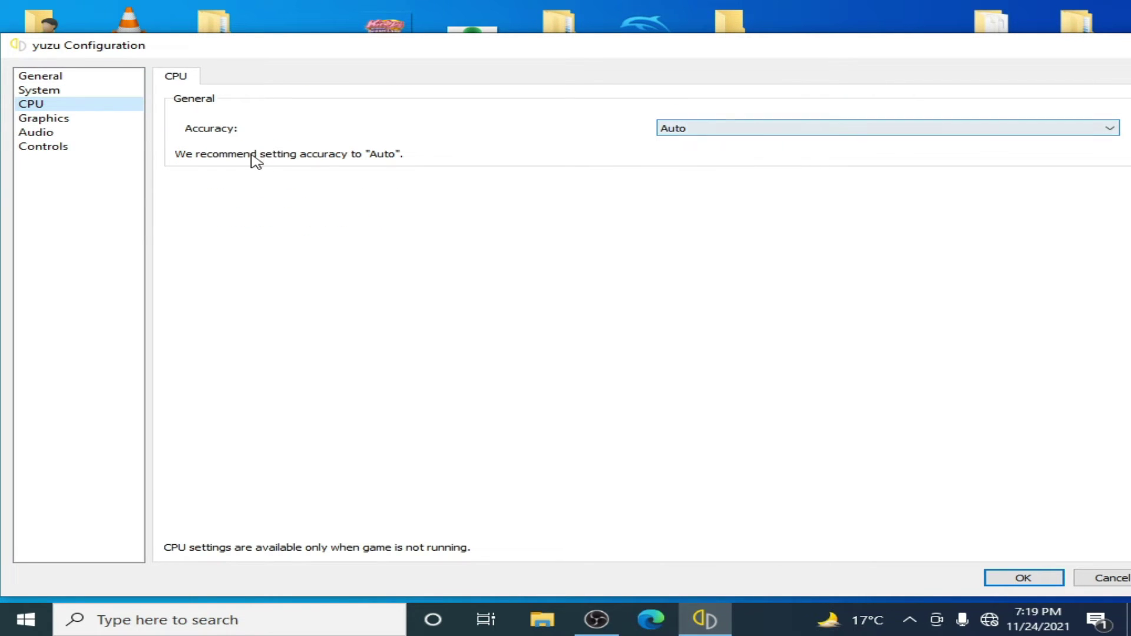
click(59, 78)
click(190, 167)
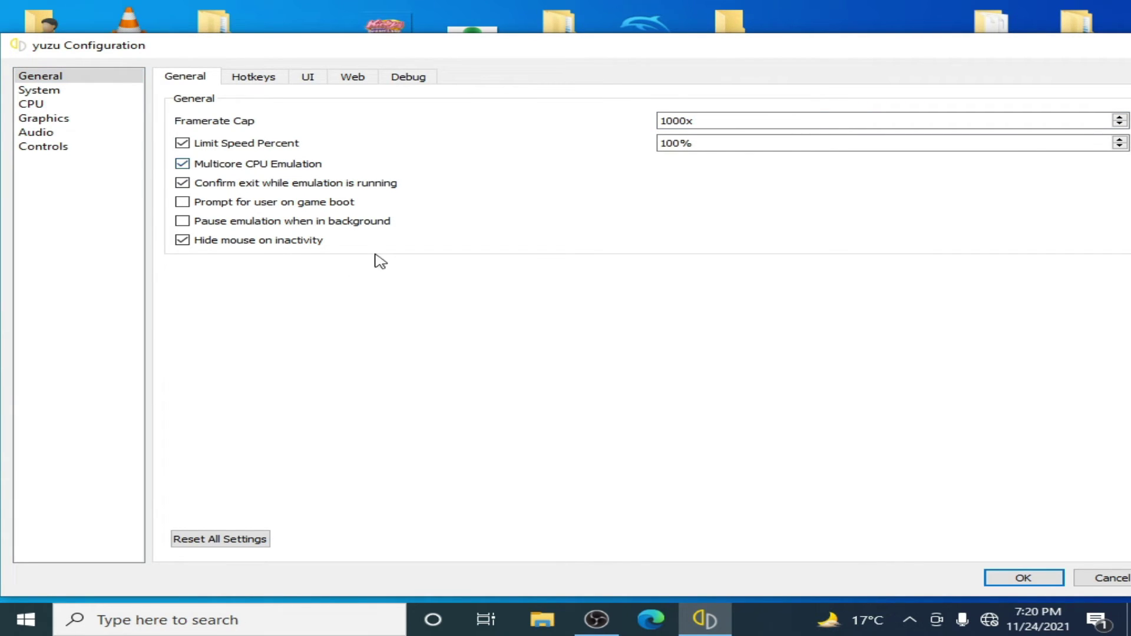
Set the graphics API to Vulkan and NVDEC emulation to GPU Video Decoding (Default)
click(49, 118)
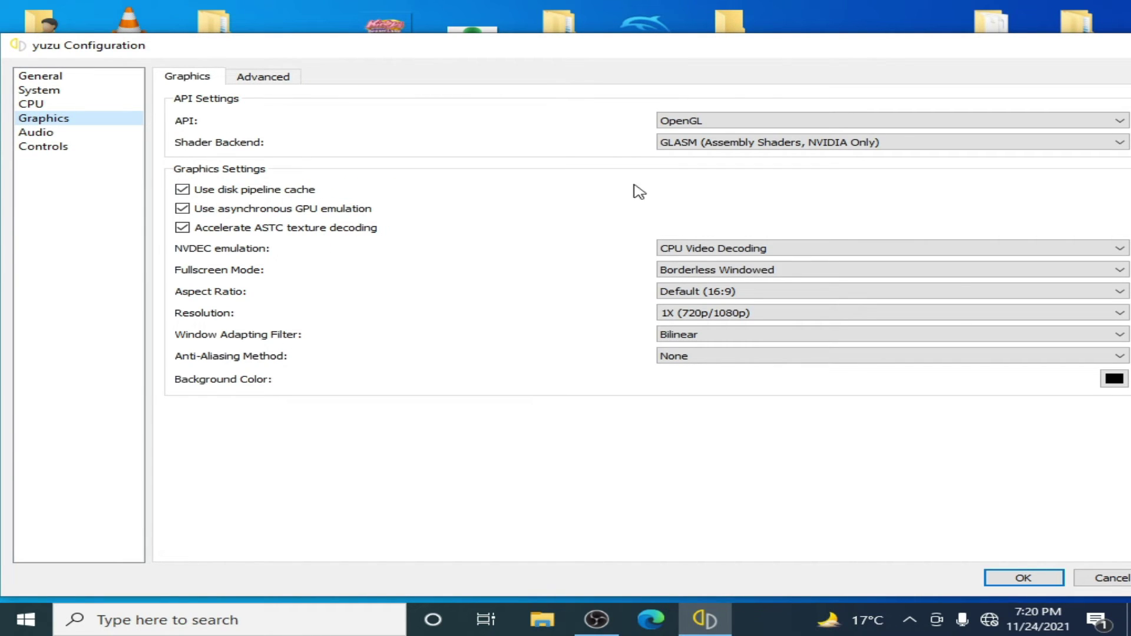
click(724, 120)
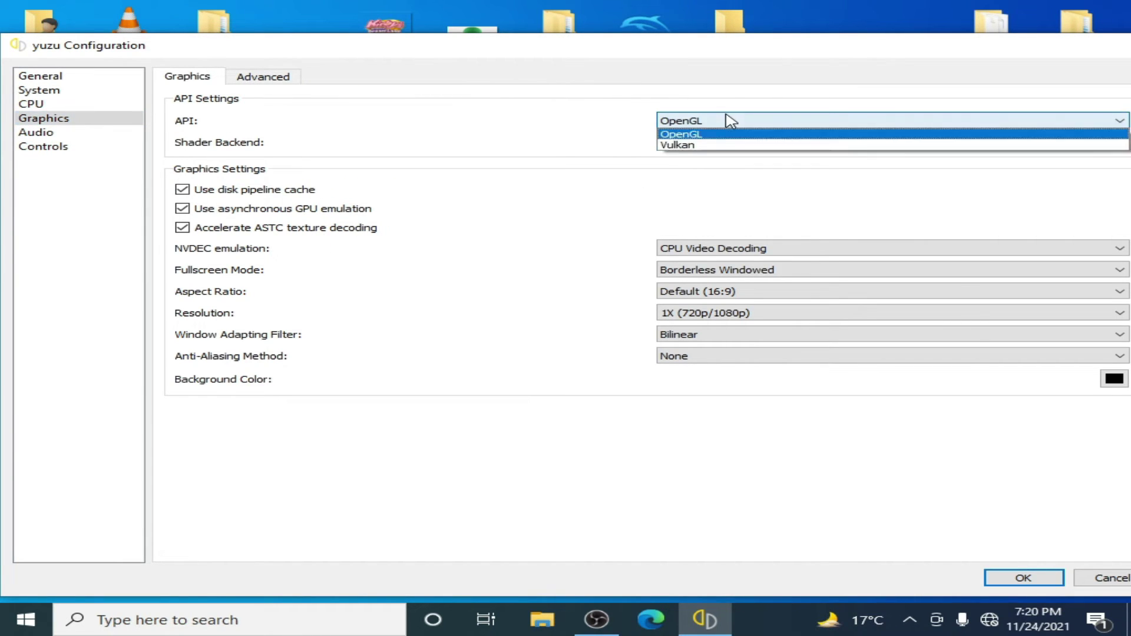
click(695, 145)
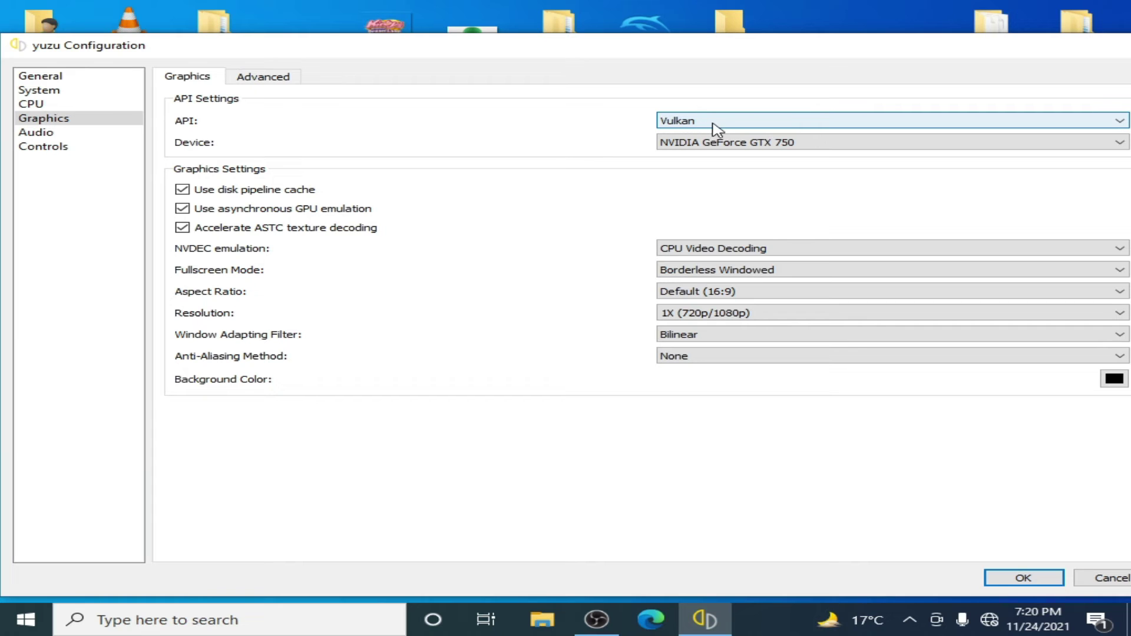
click(719, 250)
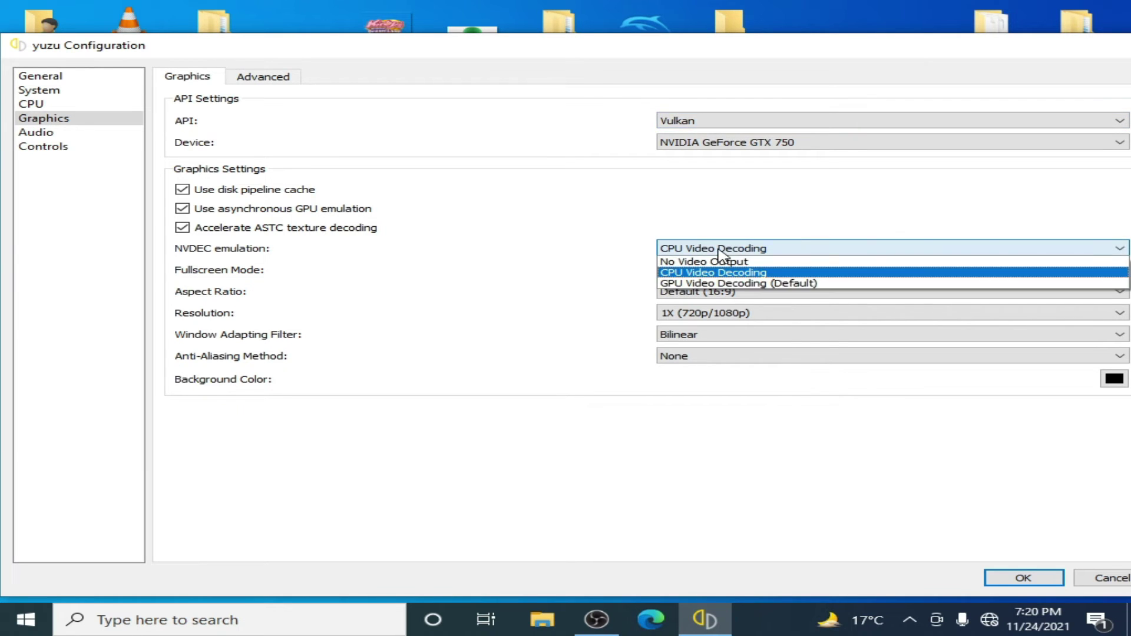
click(708, 284)
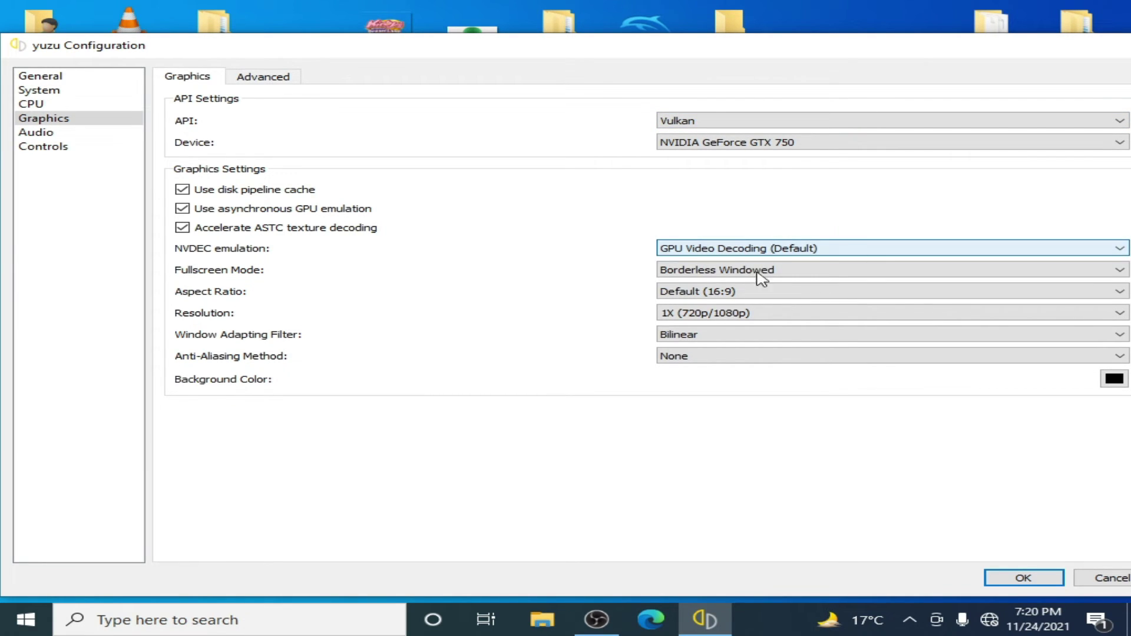
Turn off VSync and turn on asynchronous shader building in the advanced graphics settings
click(289, 86)
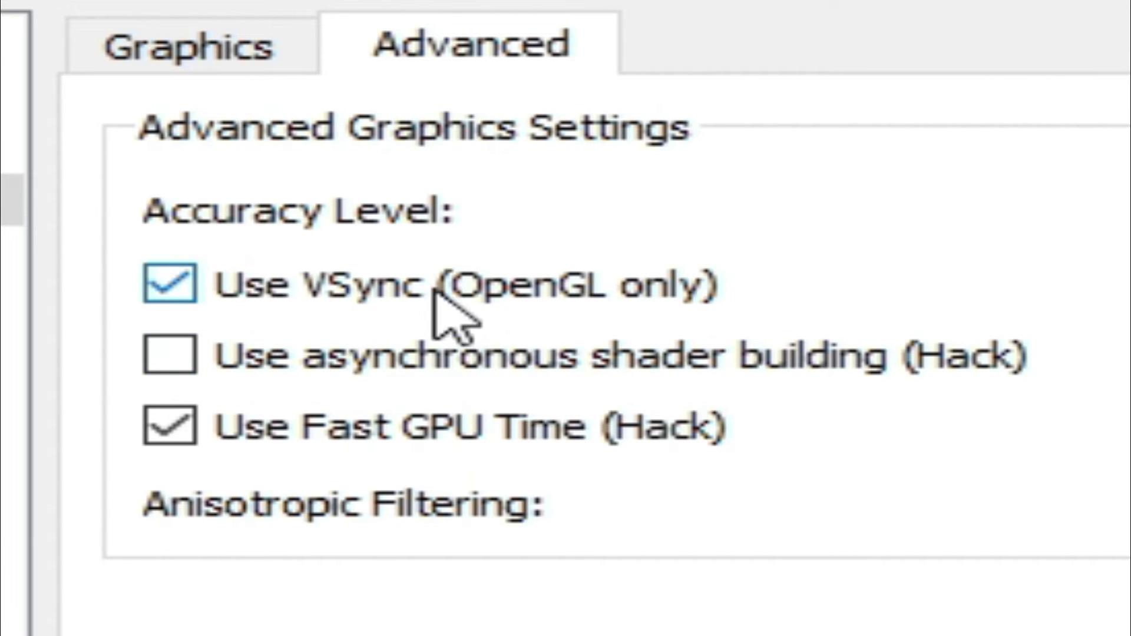
click(168, 288)
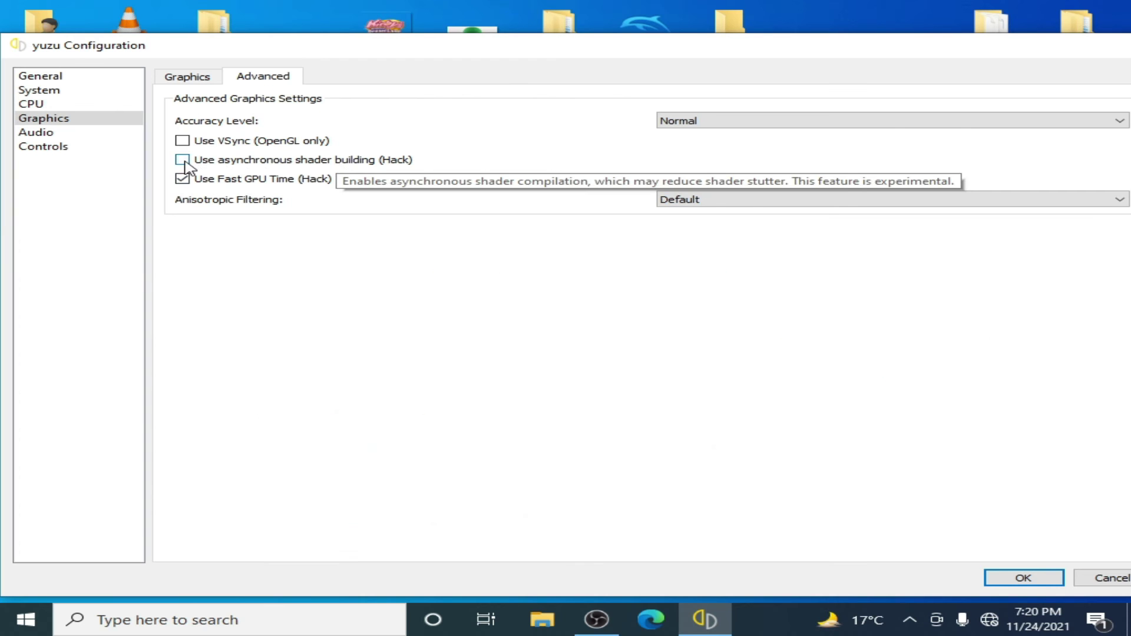
click(174, 363)
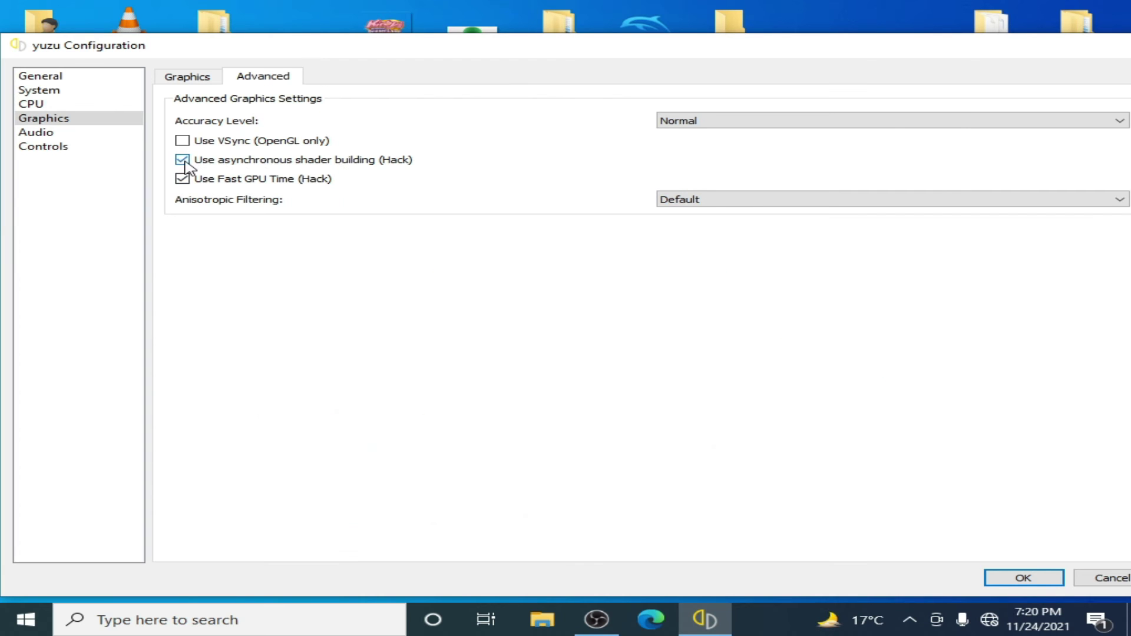
Set the graphics accuracy level to High, then check the controls settings and save the configuration
click(699, 121)
click(685, 143)
click(43, 146)
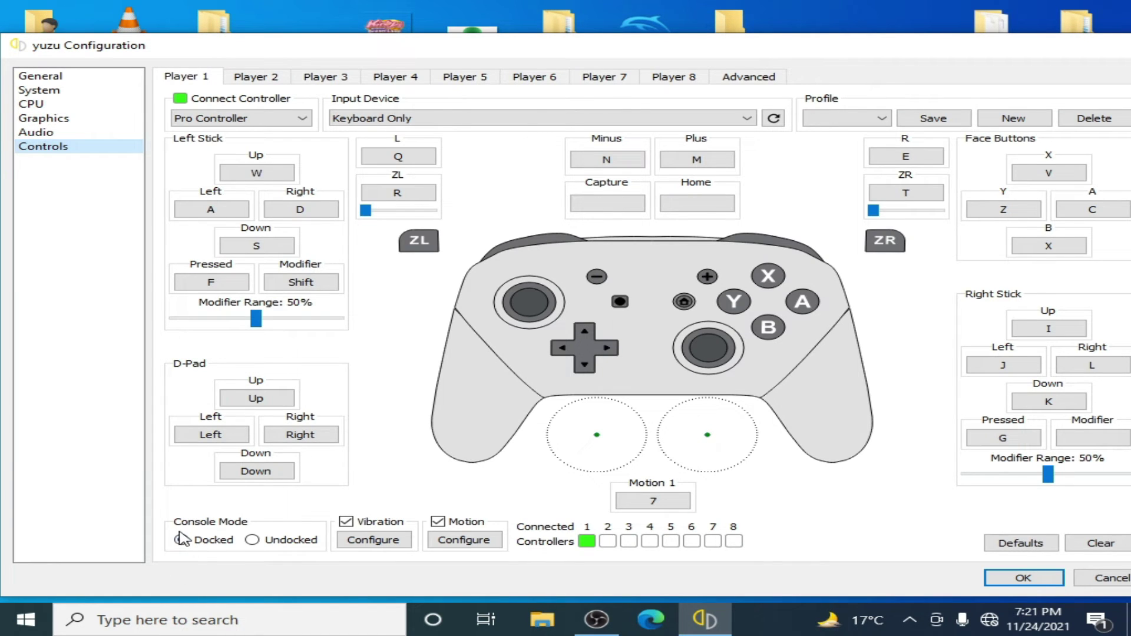
click(1018, 571)
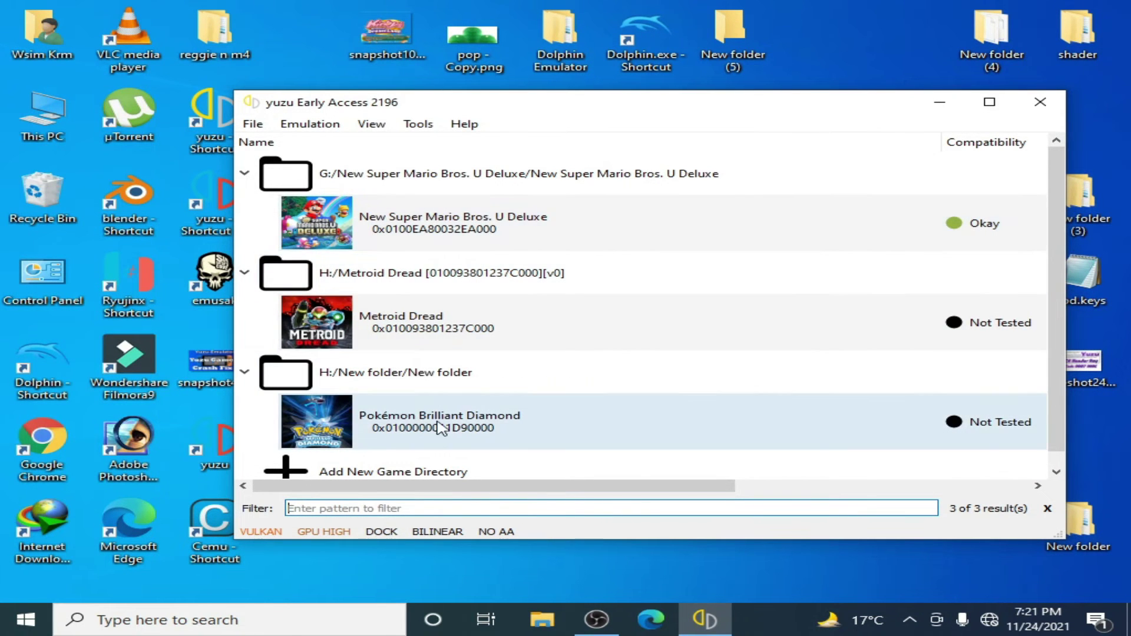
Review Pokémon Brilliant Diamond's per-game general, system, CPU, graphics and advanced graphics settings, and accept its properties
click(412, 422)
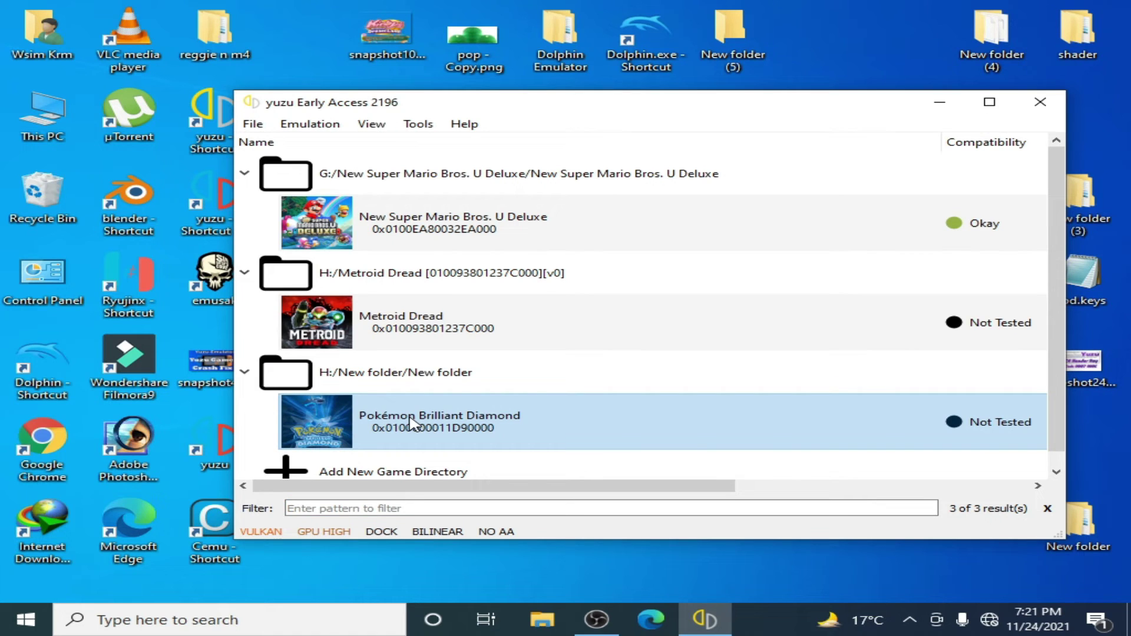
right_click(408, 423)
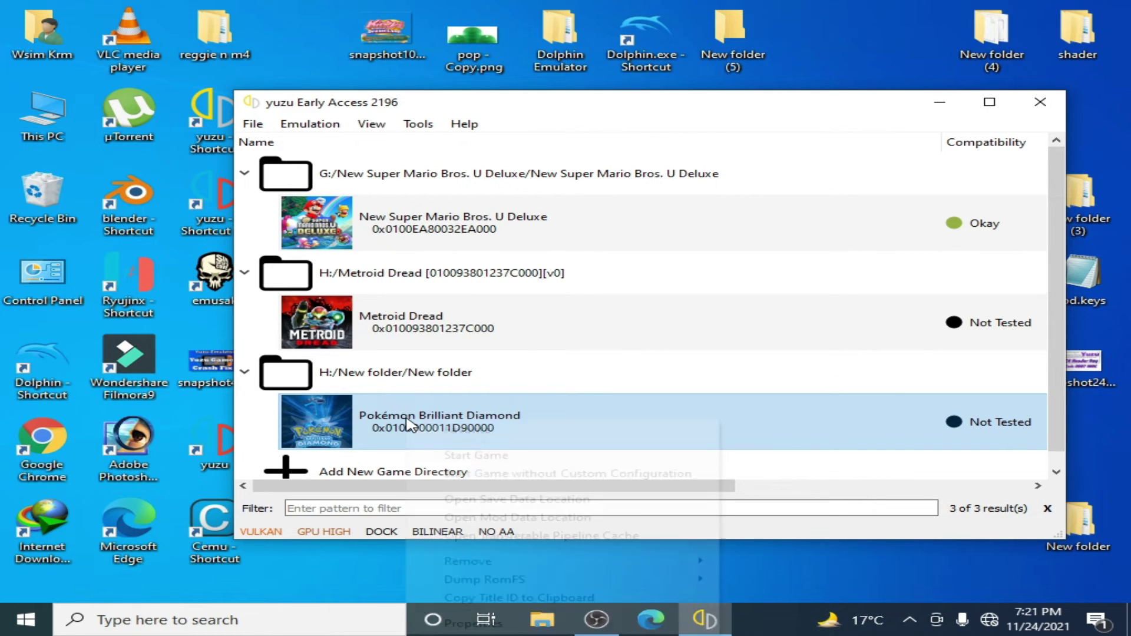
click(475, 623)
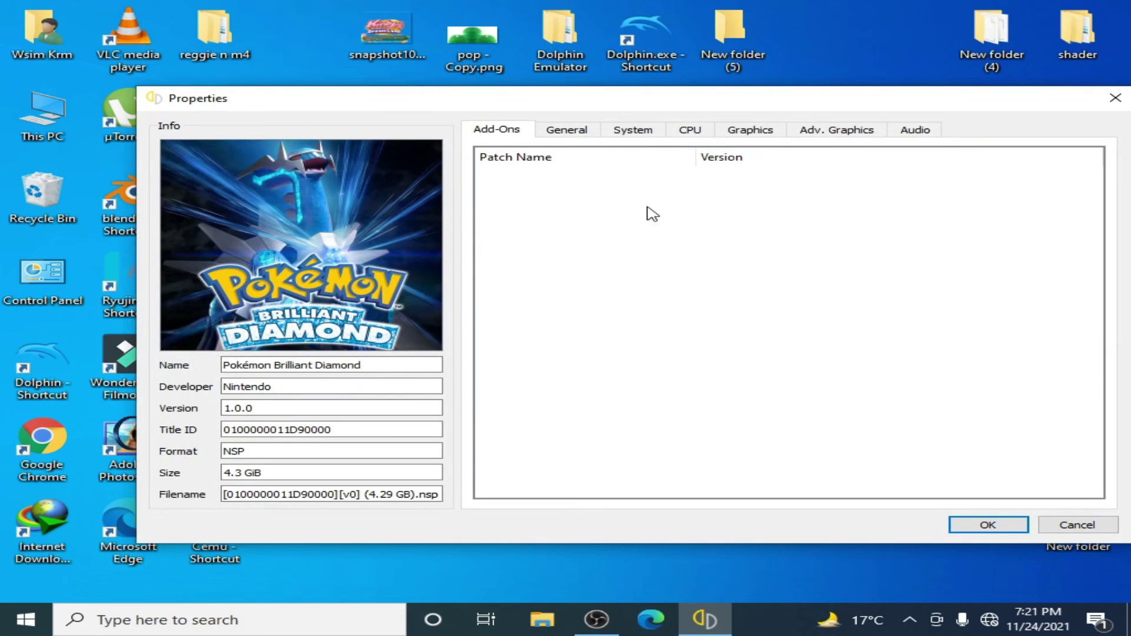
click(567, 132)
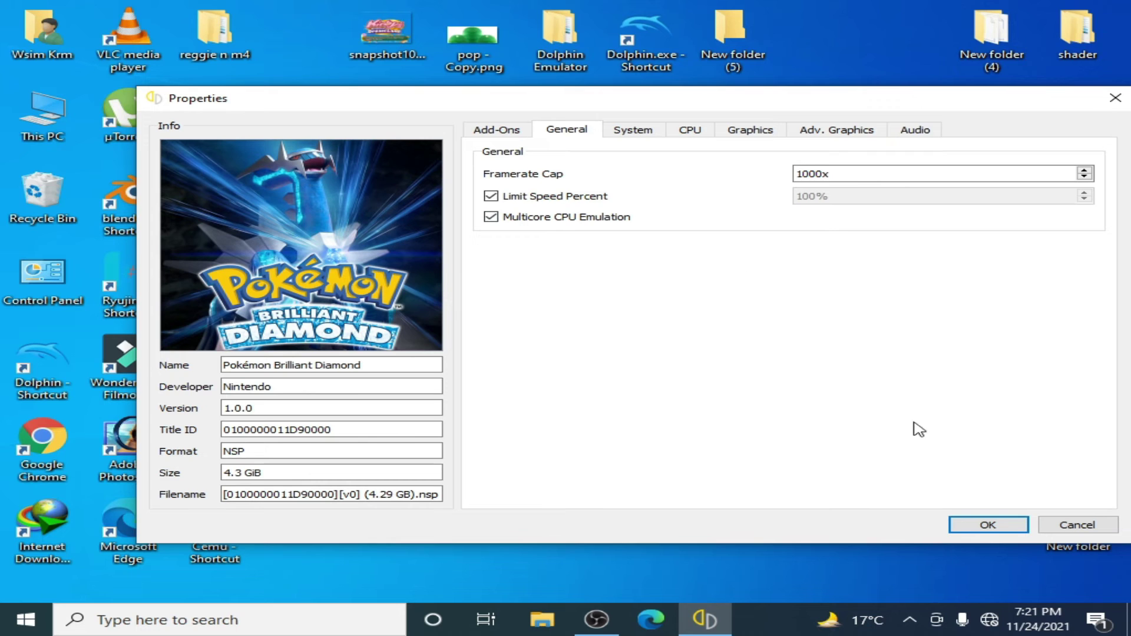
click(628, 133)
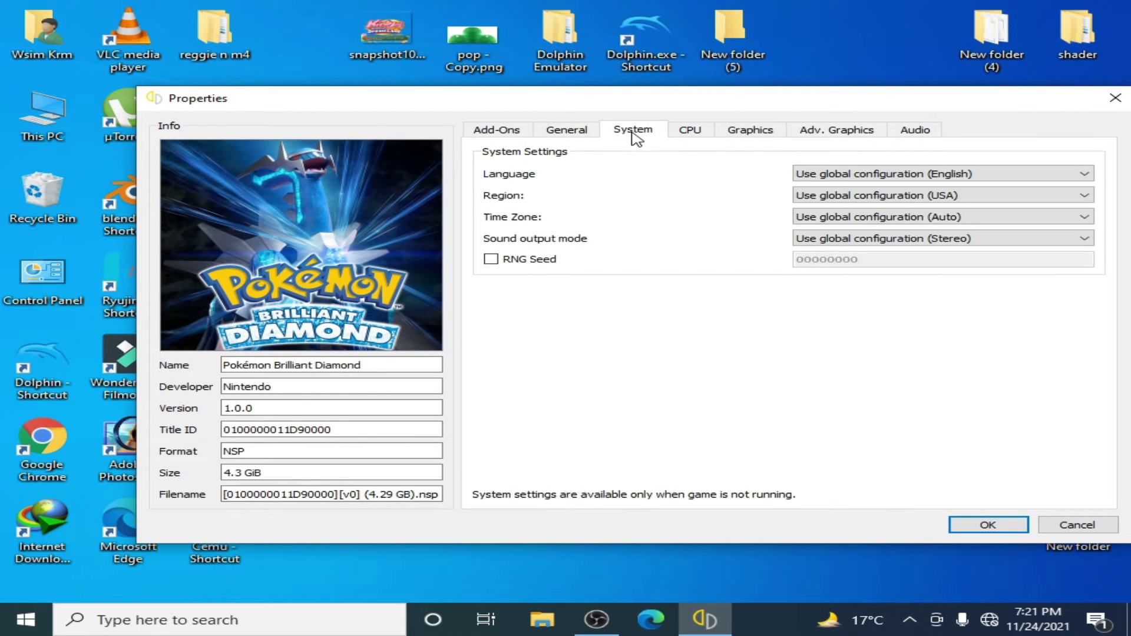
click(692, 131)
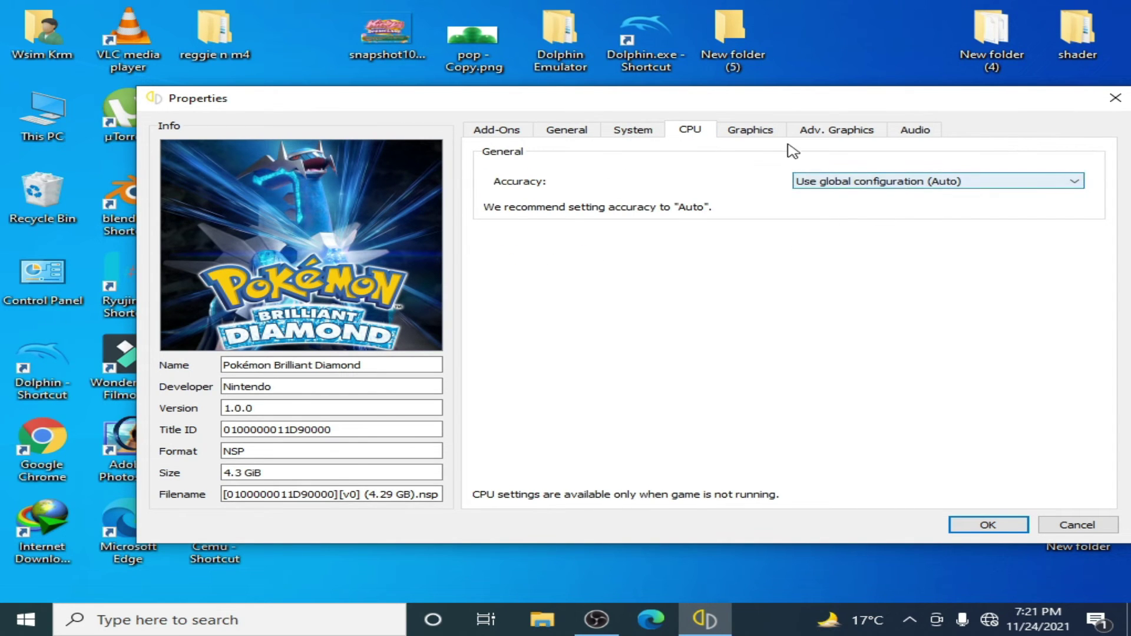
click(761, 134)
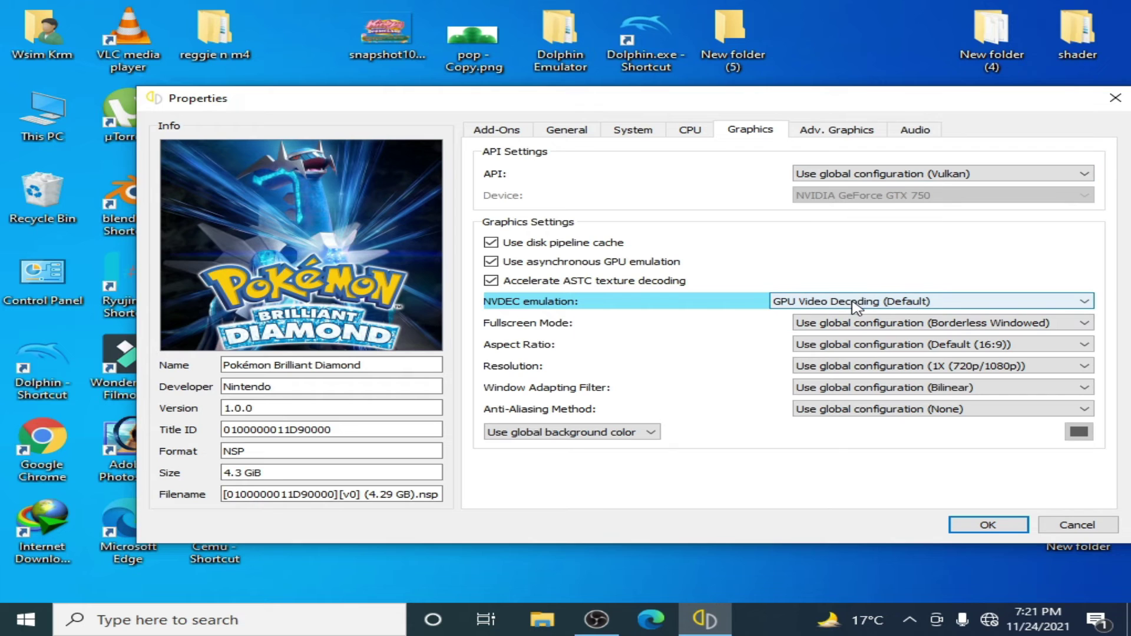
click(830, 131)
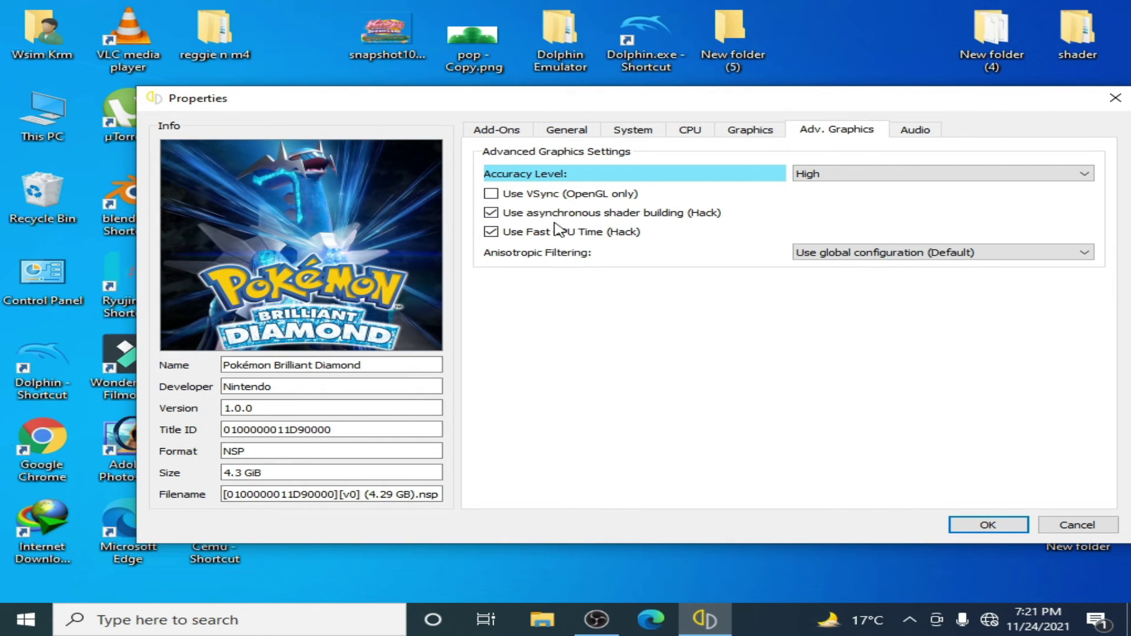
click(989, 525)
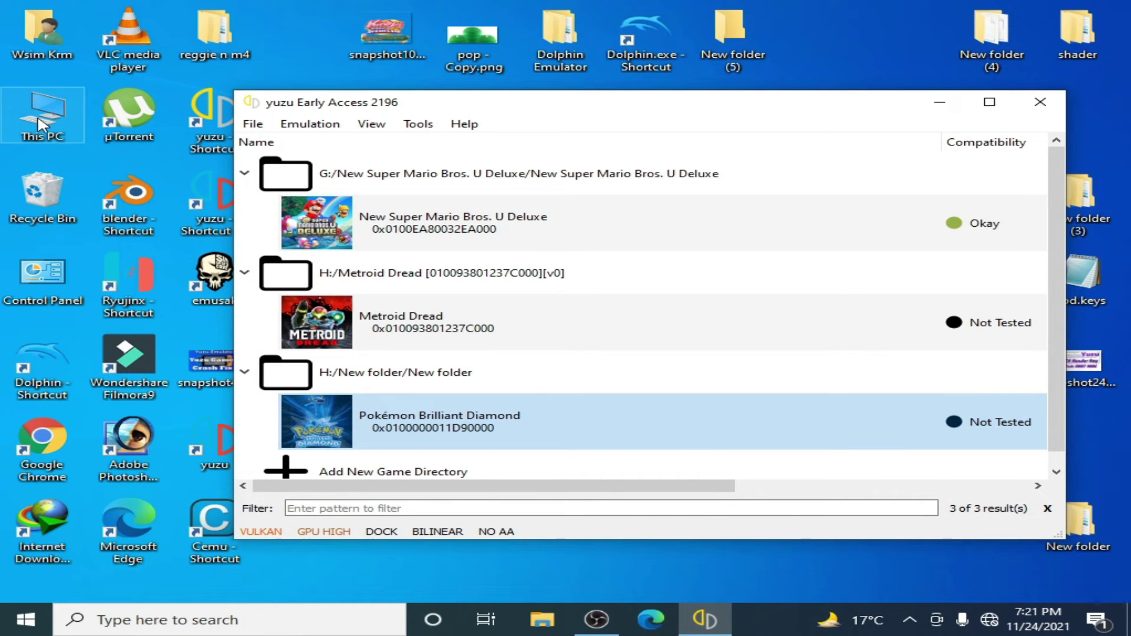
Check the computer's processor, memory and system type in the Windows system properties, and close the windows
click(61, 140)
double_click(60, 140)
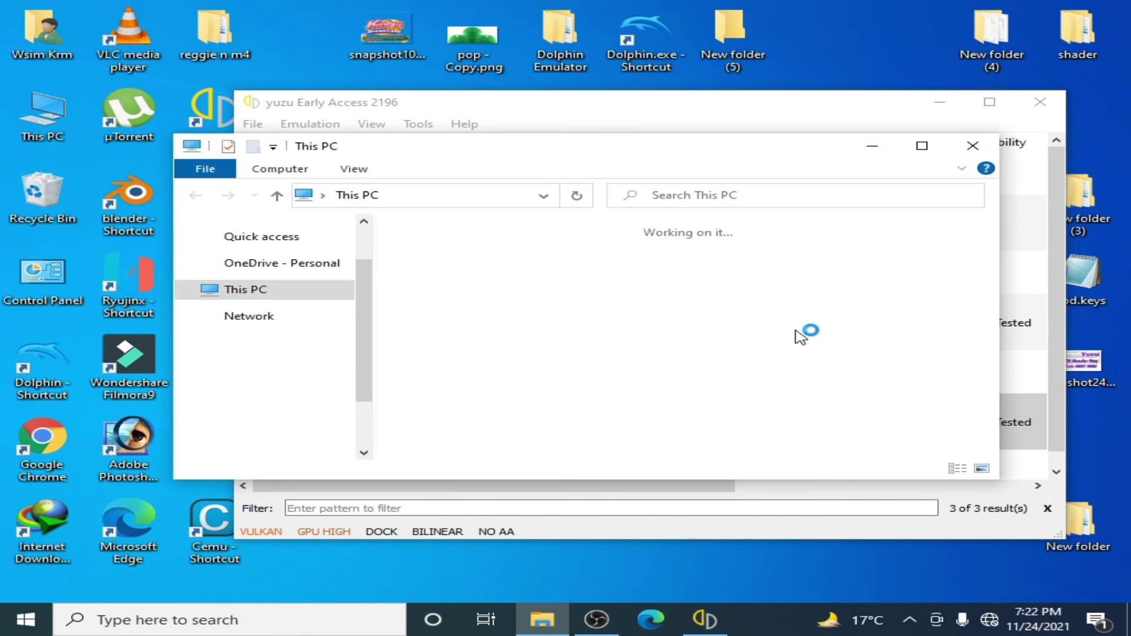
scroll(815, 431, down, 3)
right_click(814, 431)
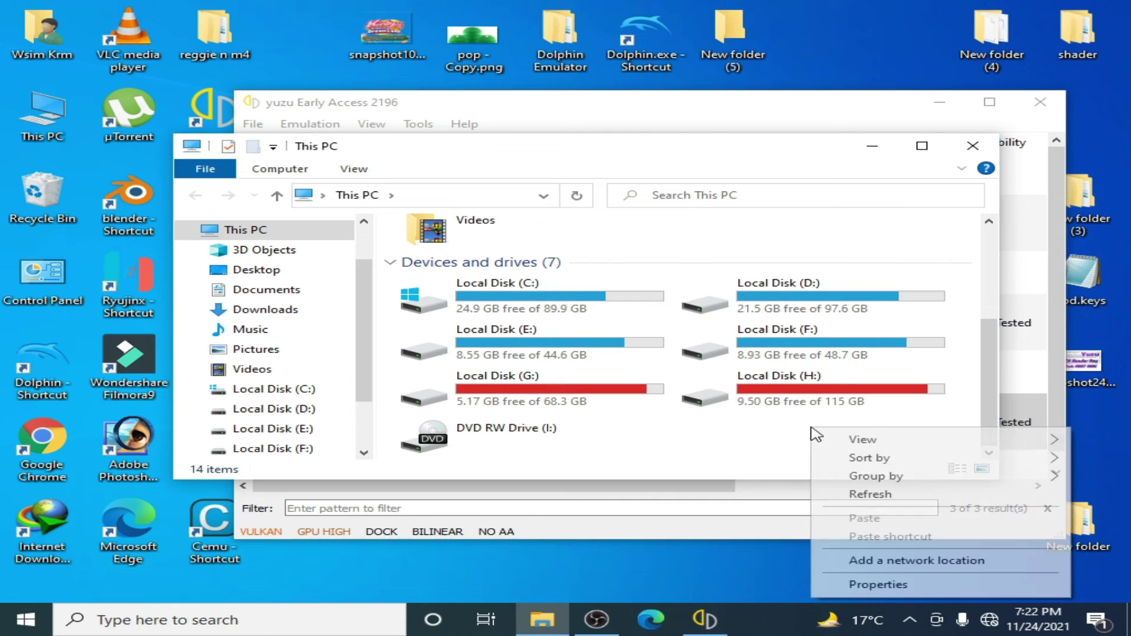
click(866, 586)
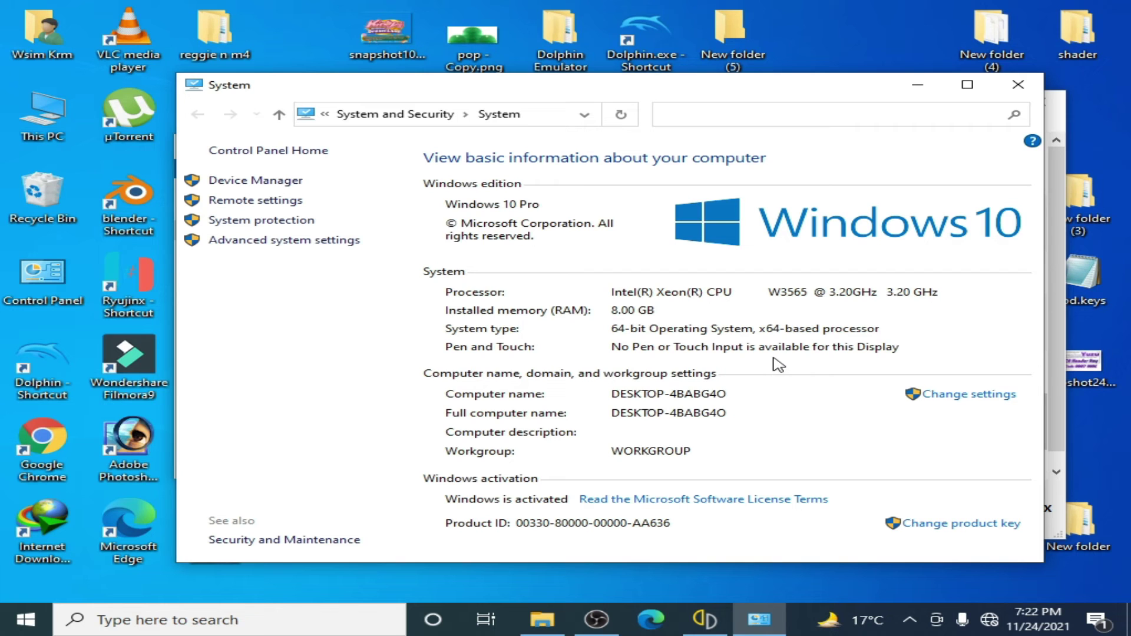
click(1017, 85)
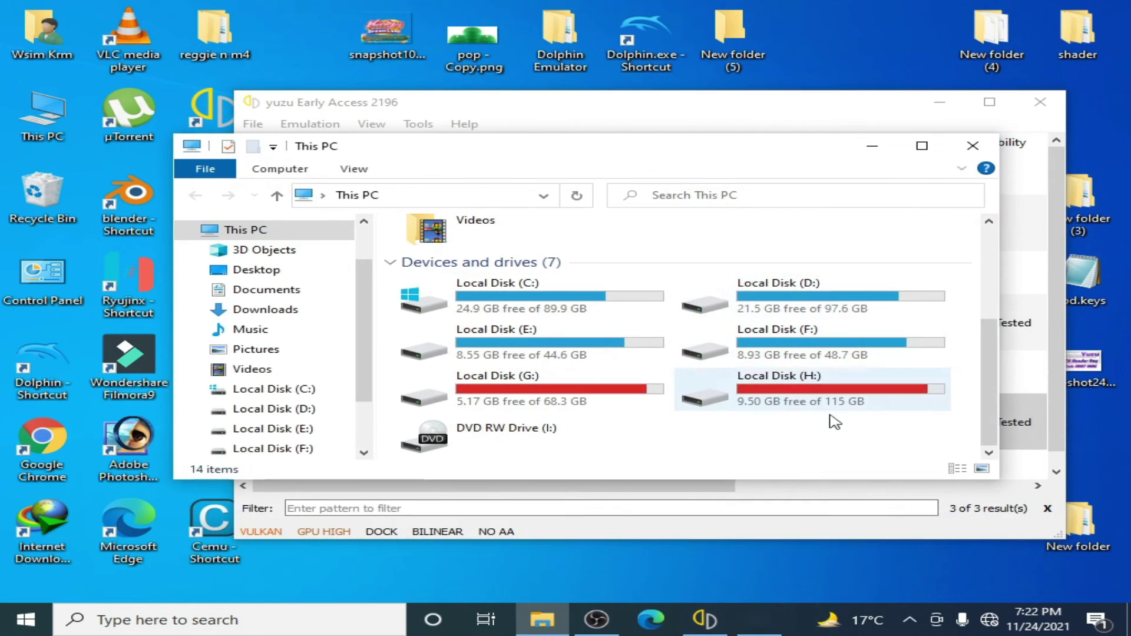
click(970, 149)
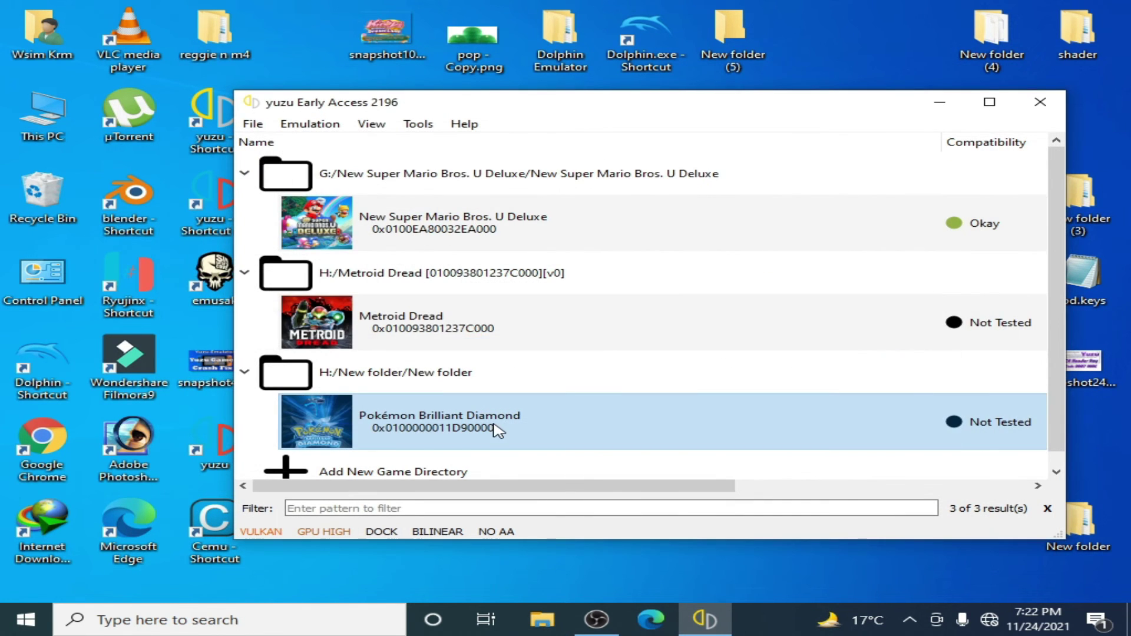
Set the global graphics resolution to 1X (720p/1080p), save the configuration and launch Pokémon Brilliant Diamond
click(320, 125)
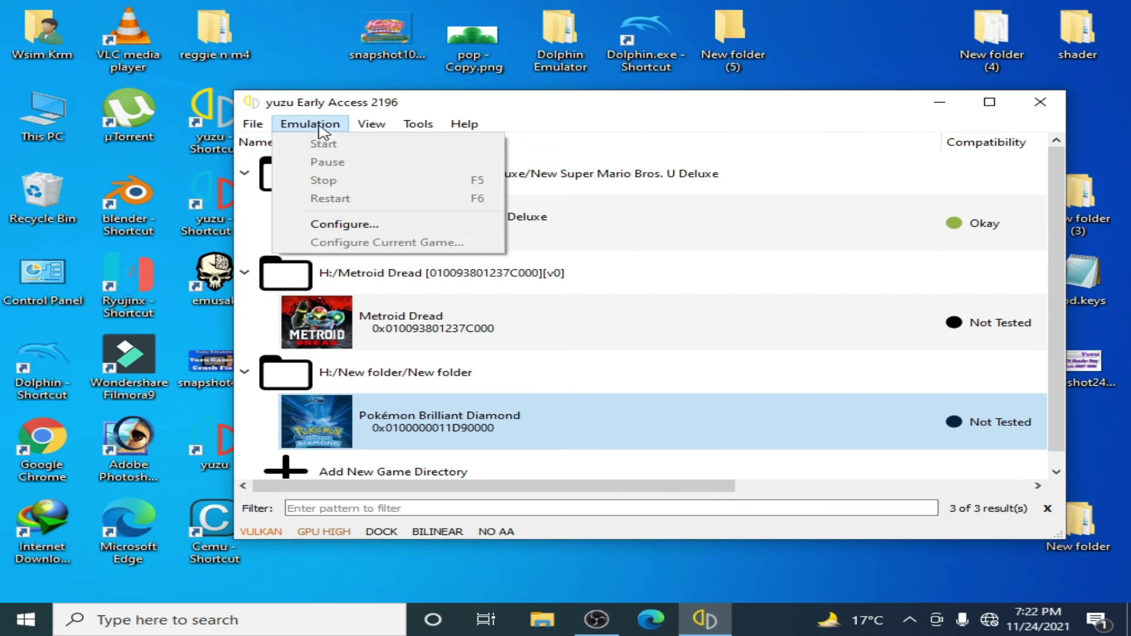
click(324, 223)
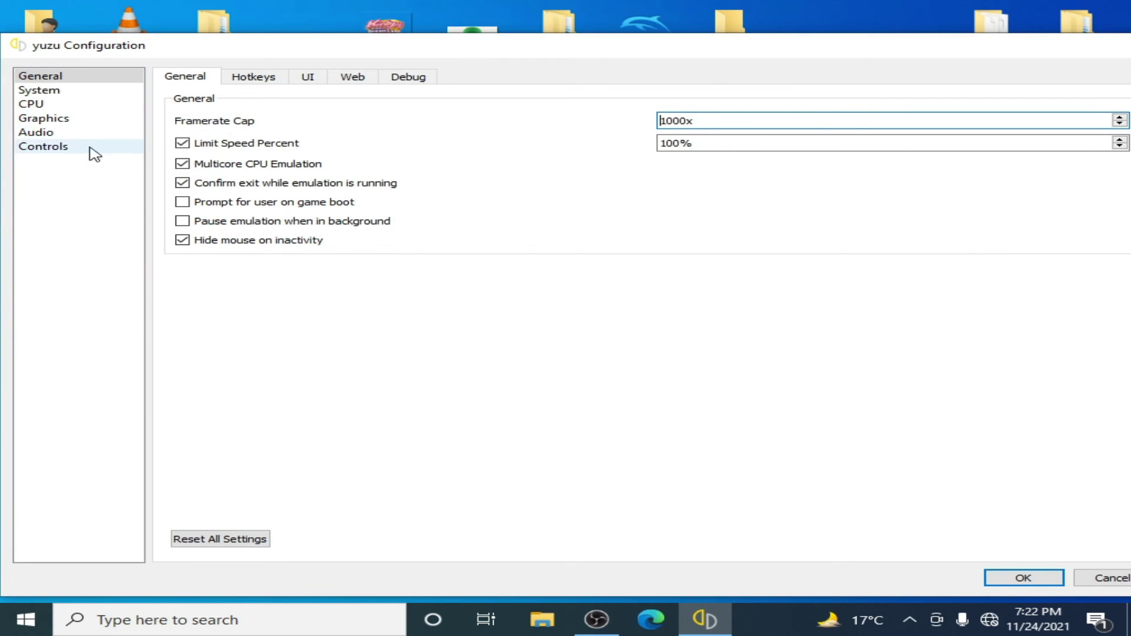
click(44, 118)
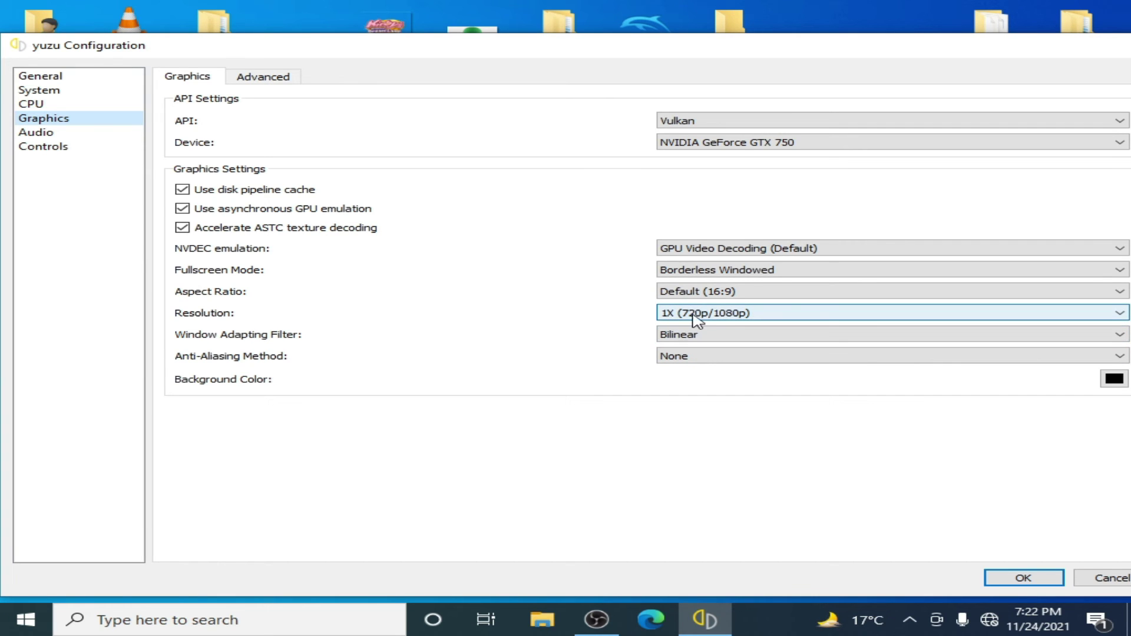
click(730, 315)
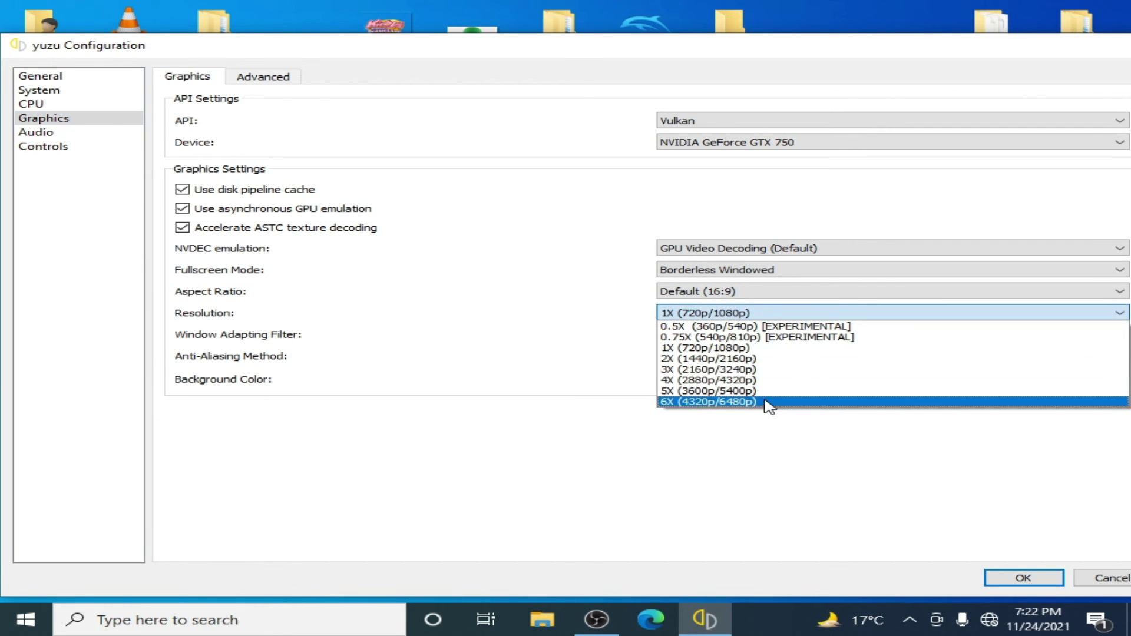
click(679, 349)
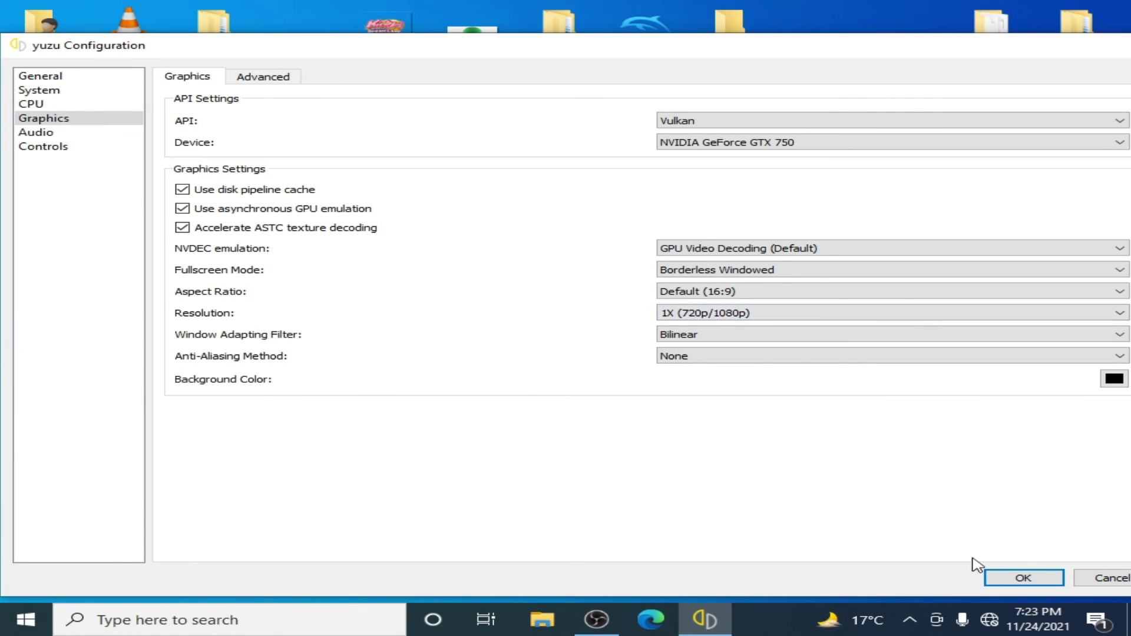
click(1022, 579)
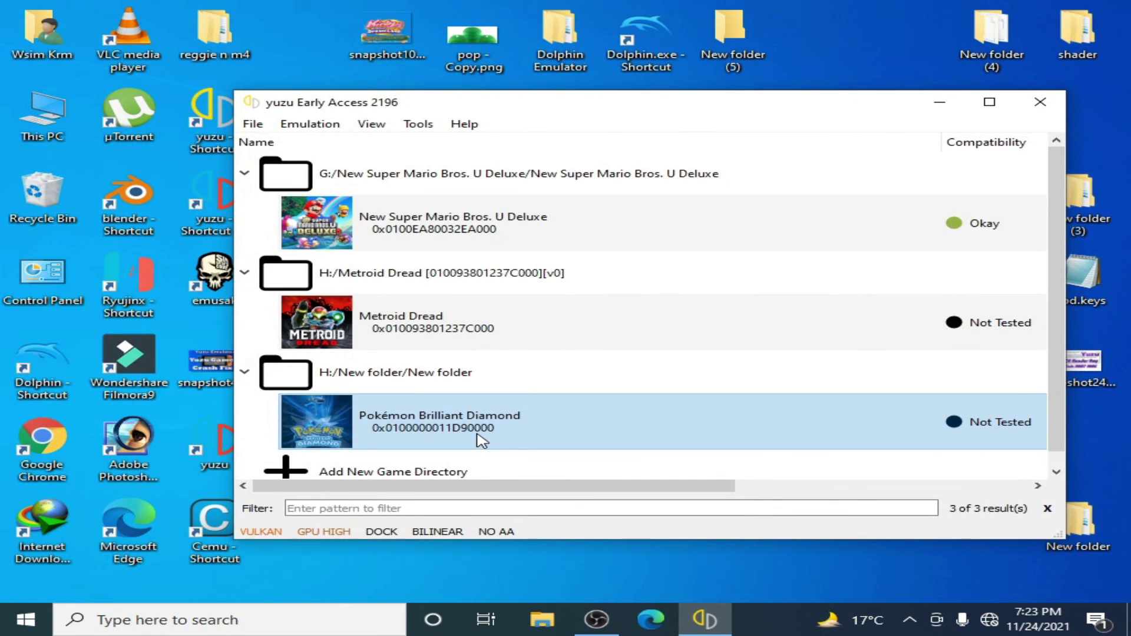
double_click(478, 434)
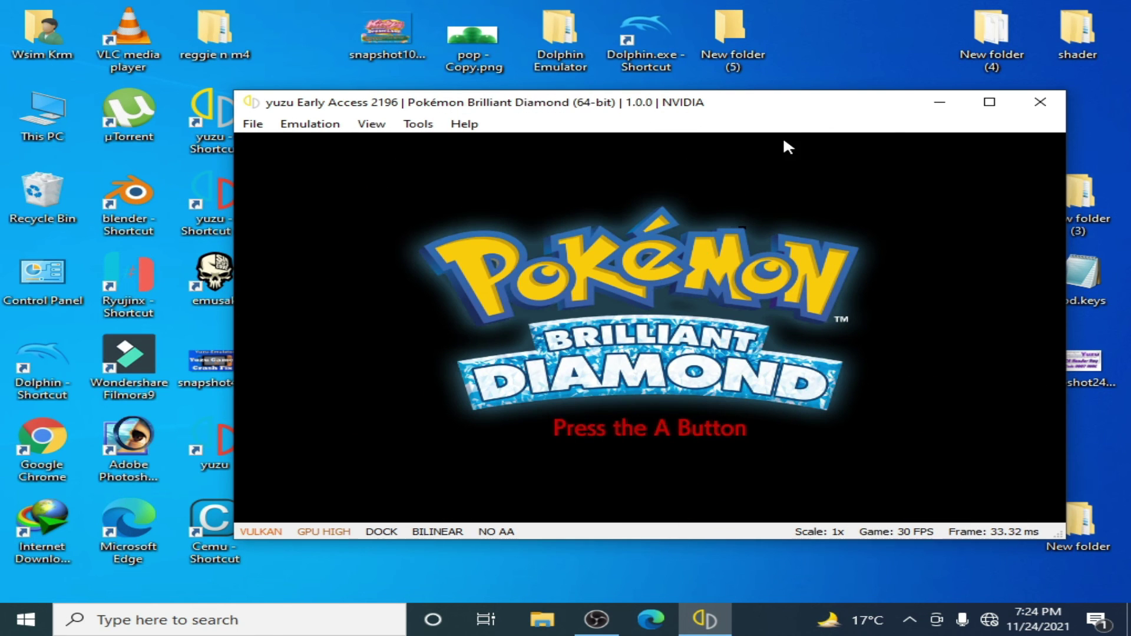
Switch to the NVIDIA Control Panel and check the graphics card and driver details in its system information
click(836, 22)
right_click(836, 23)
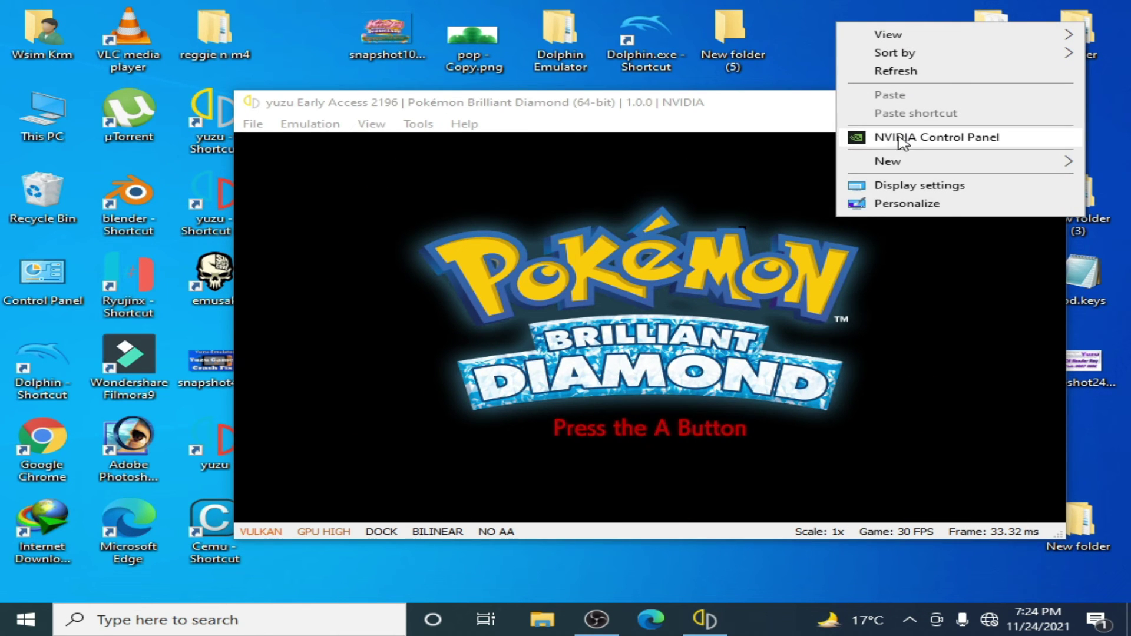
click(939, 144)
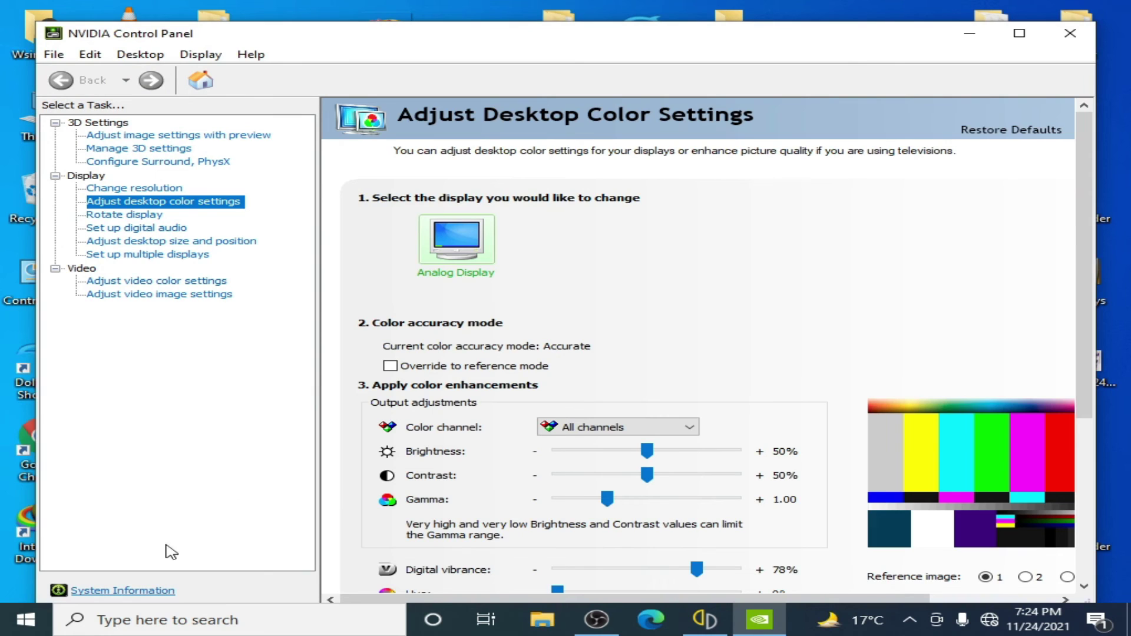
click(127, 590)
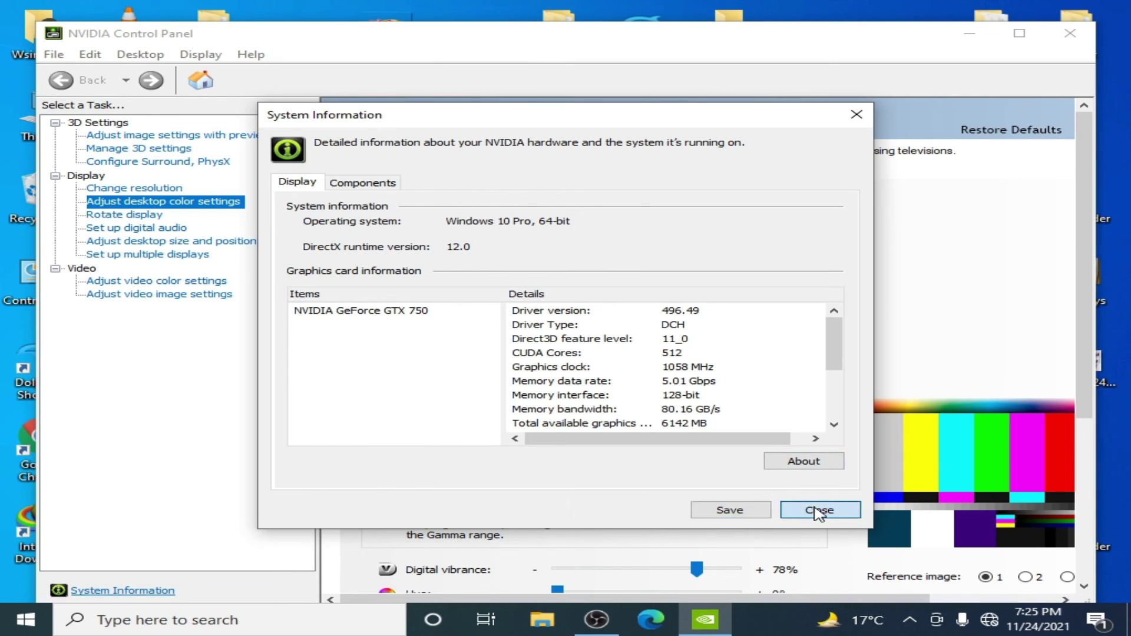
click(817, 511)
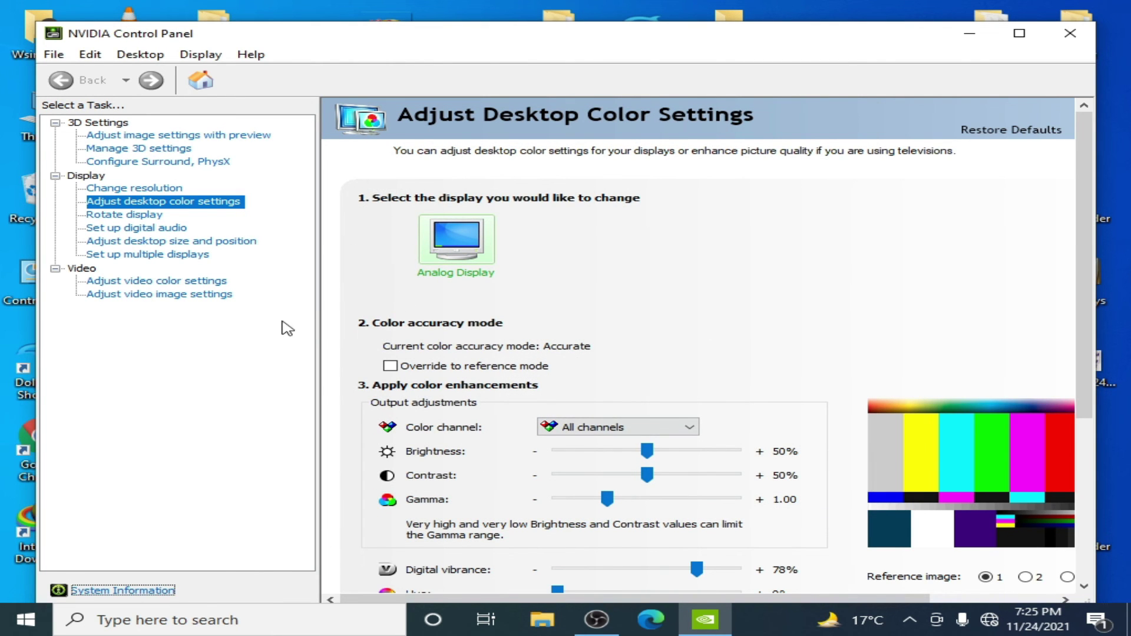
Set the image settings with preview to use the advanced 3D image settings
click(126, 138)
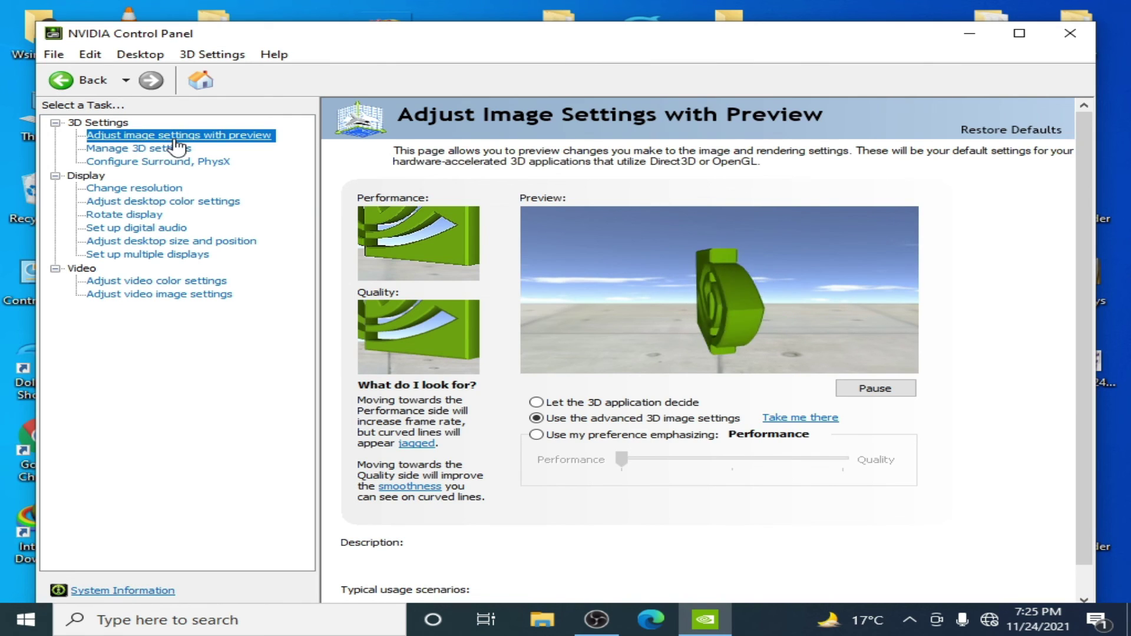
click(539, 436)
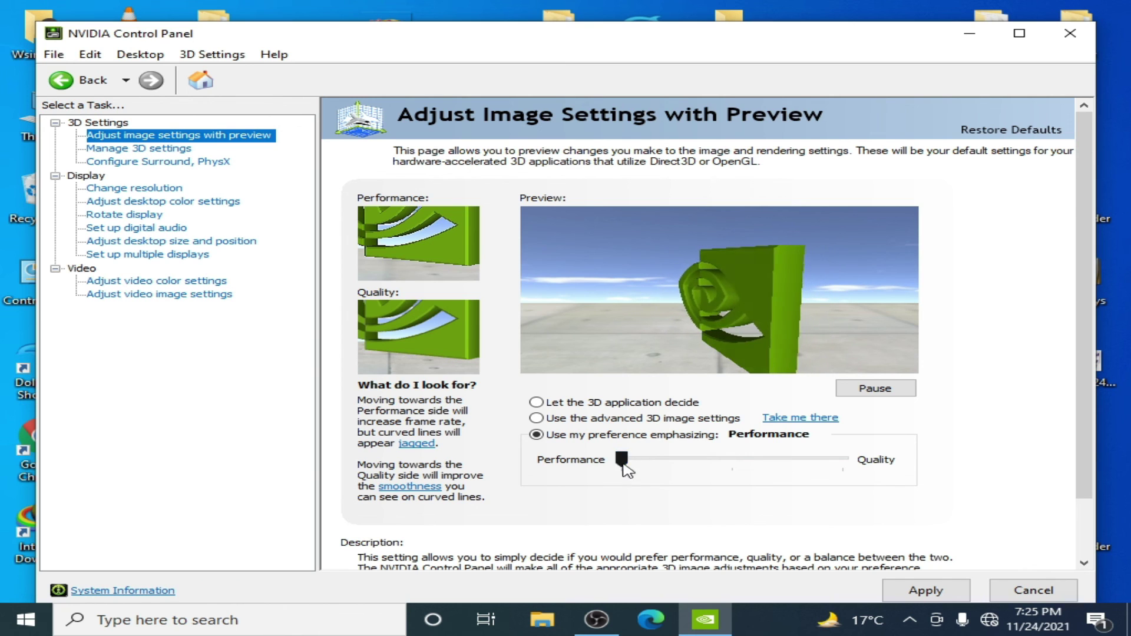
click(536, 418)
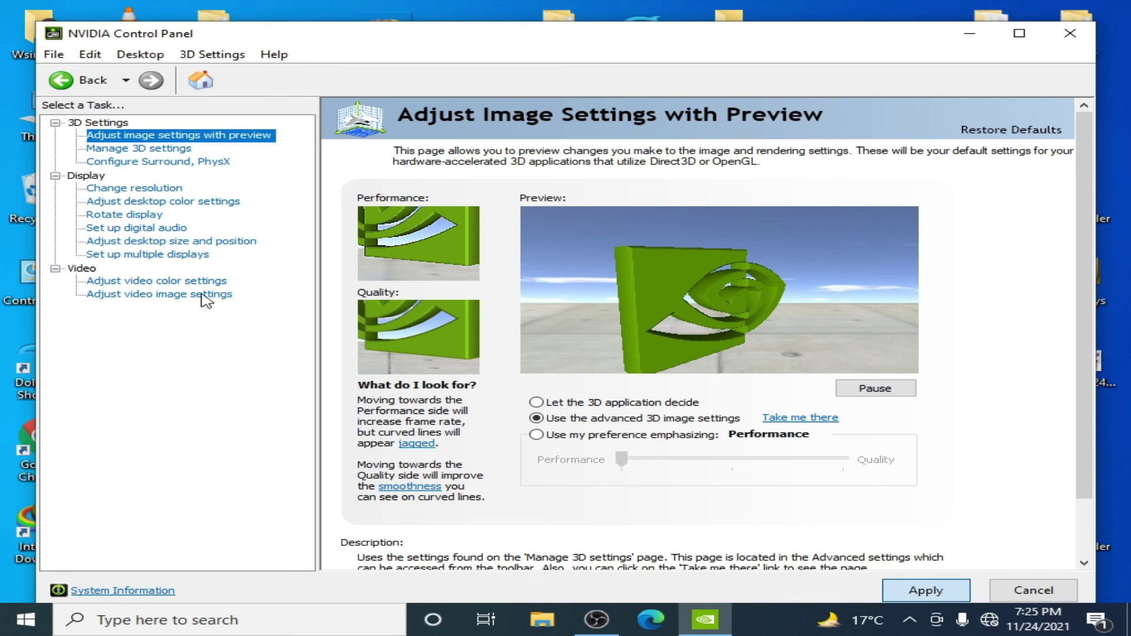
Set Ambient Occlusion to Performance in the global 3D settings
click(170, 151)
click(683, 305)
click(683, 334)
Set the global power management mode to Prefer maximum performance
scroll(589, 389, down, 2)
click(417, 436)
scroll(417, 436, down, 2)
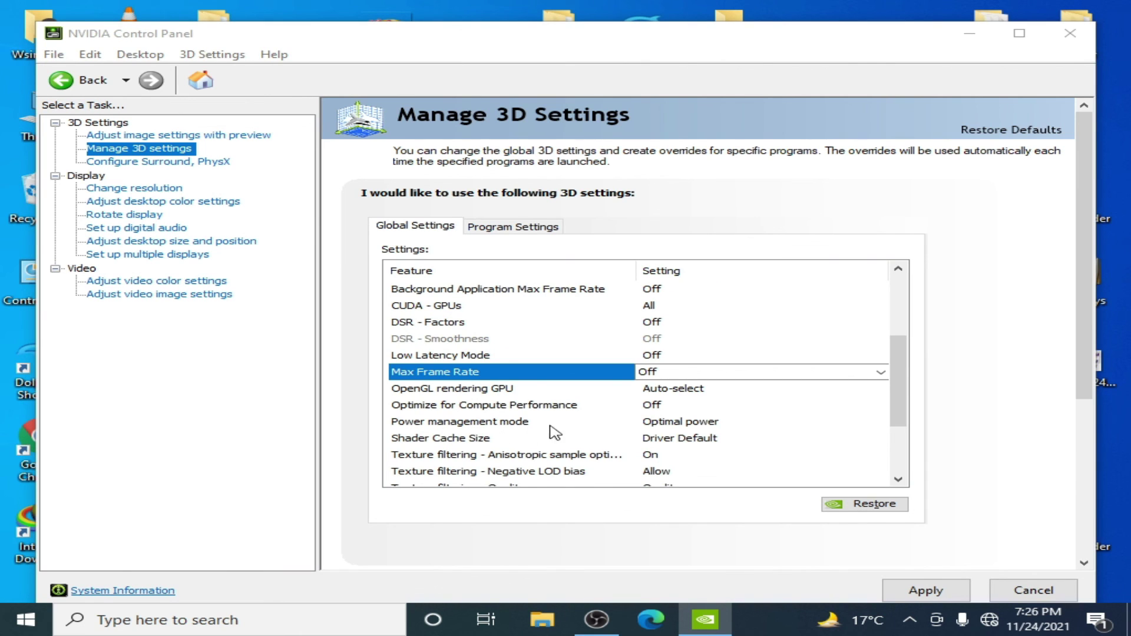
click(678, 422)
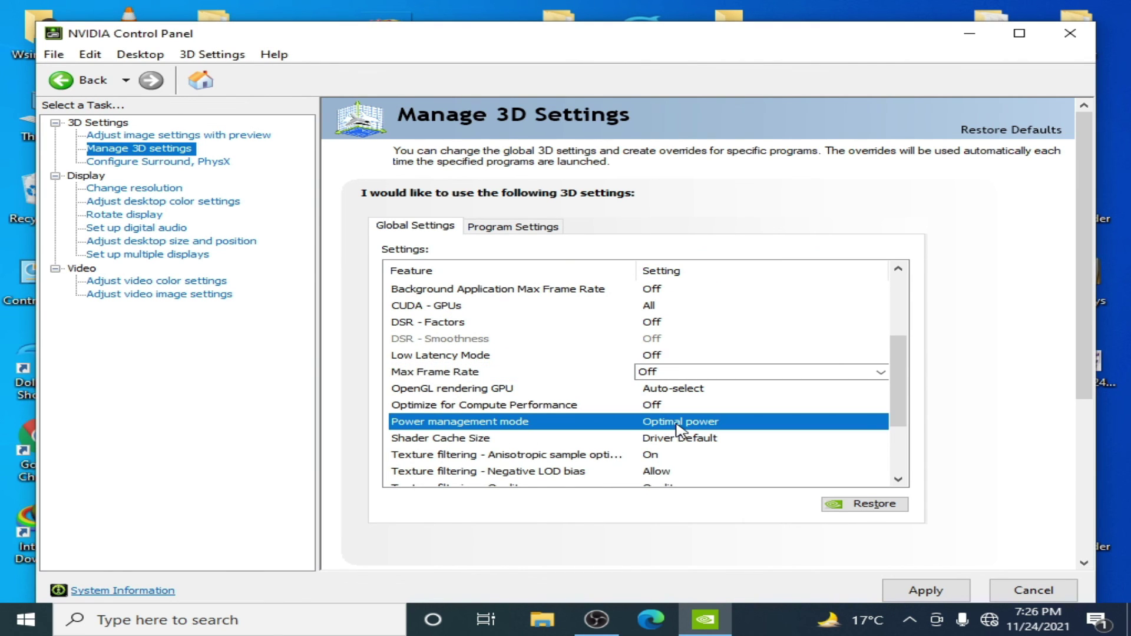
click(679, 422)
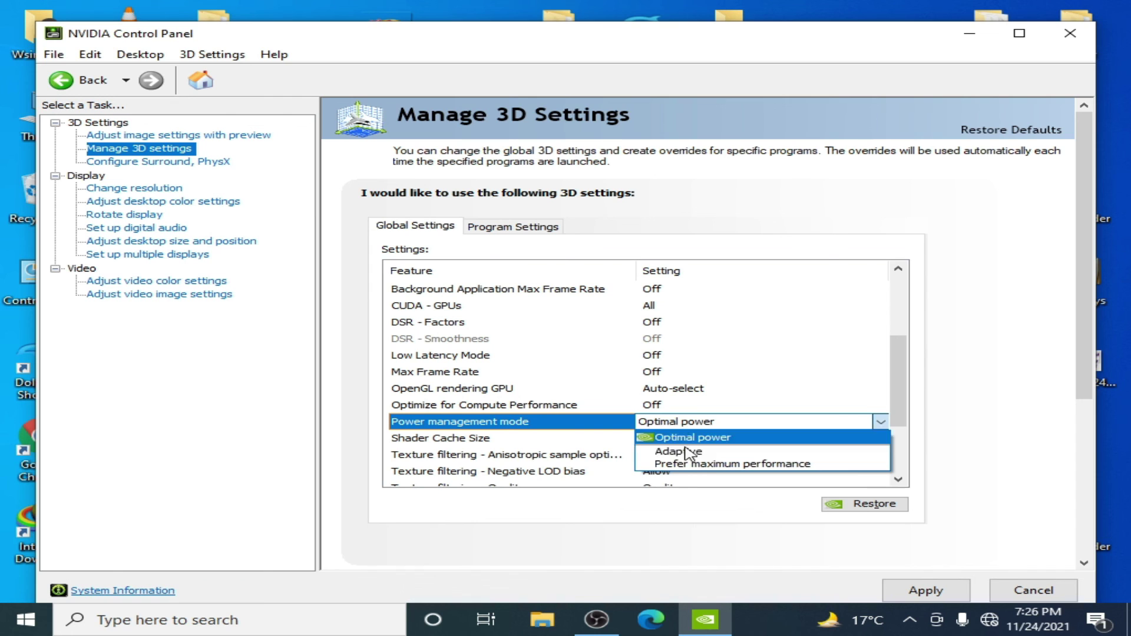
click(753, 465)
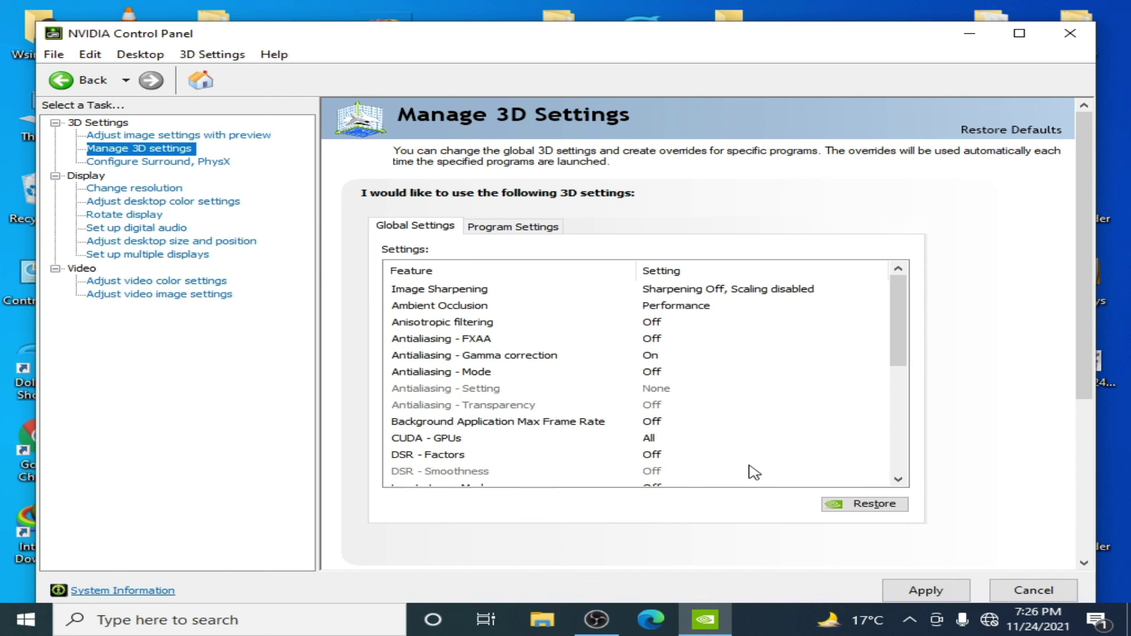
Set Texture filtering - Quality to High performance, apply the 3D settings and close the NVIDIA Control Panel
drag(891, 340, 892, 409)
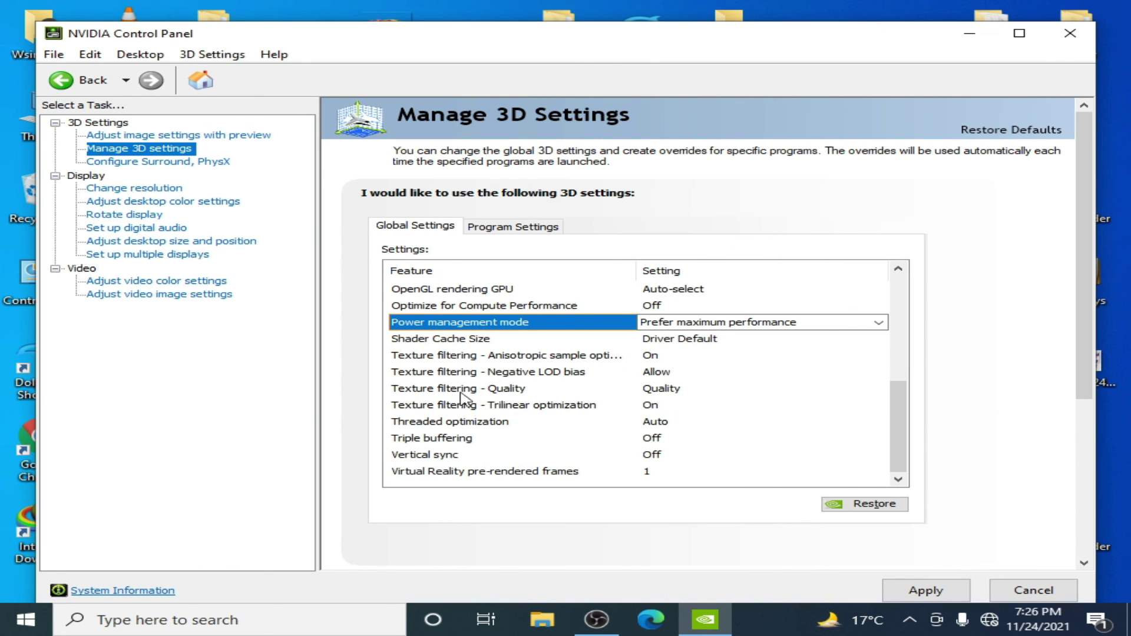
click(665, 390)
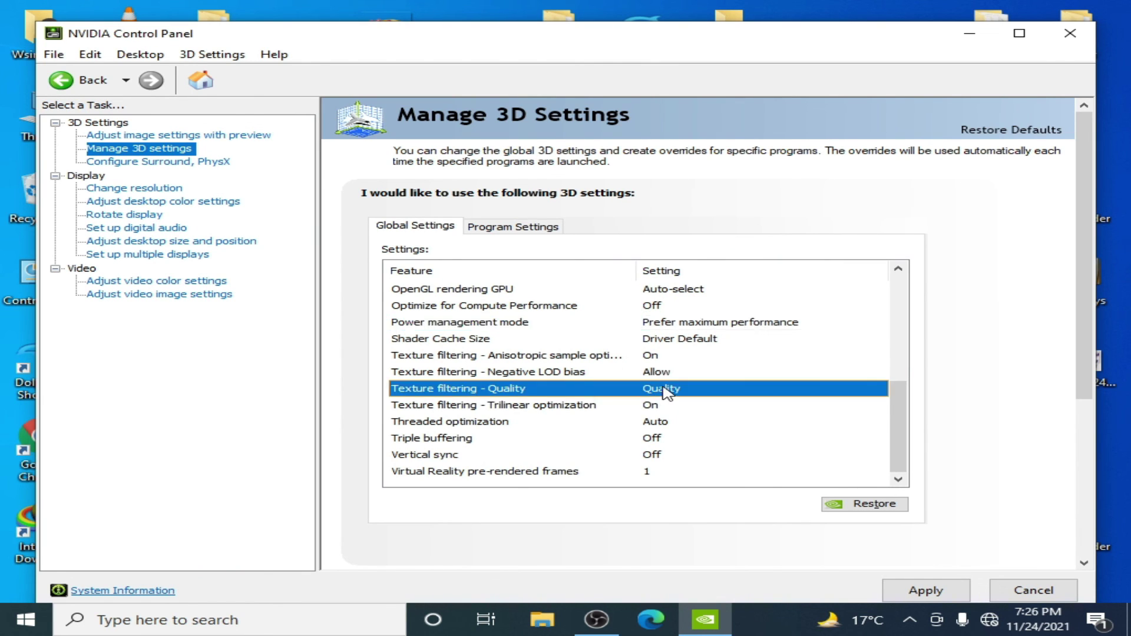
click(666, 391)
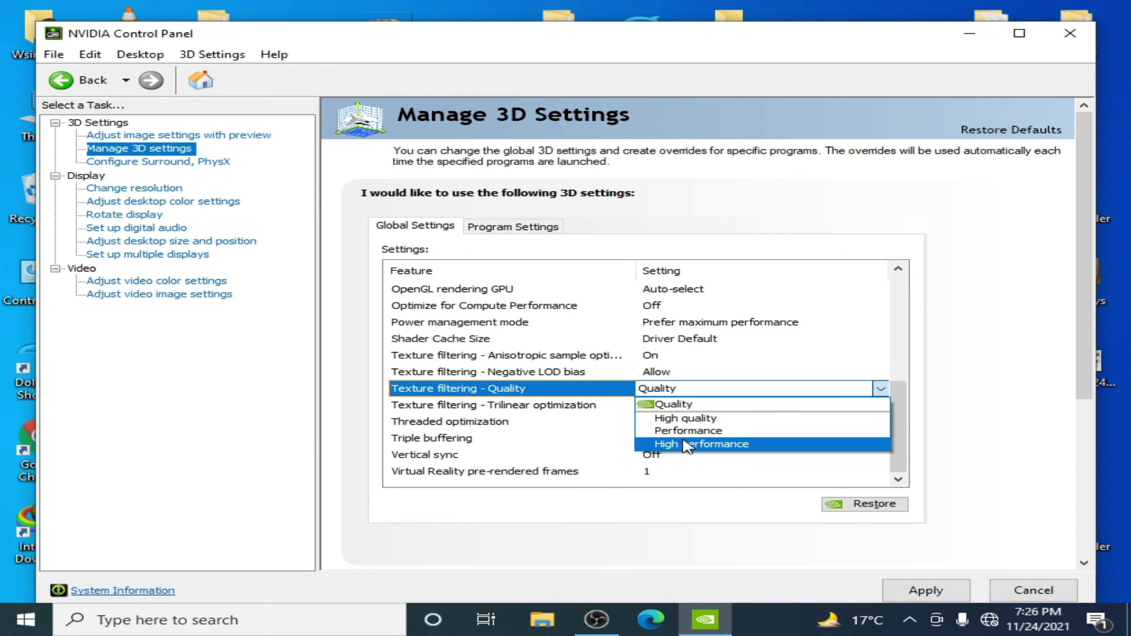
click(671, 446)
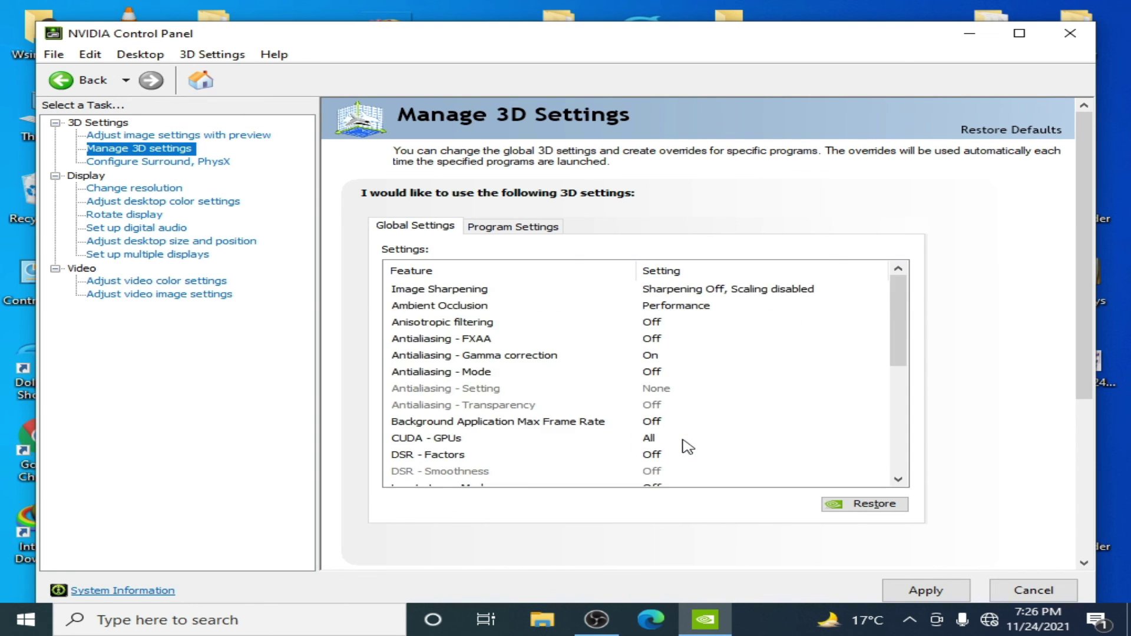
click(926, 590)
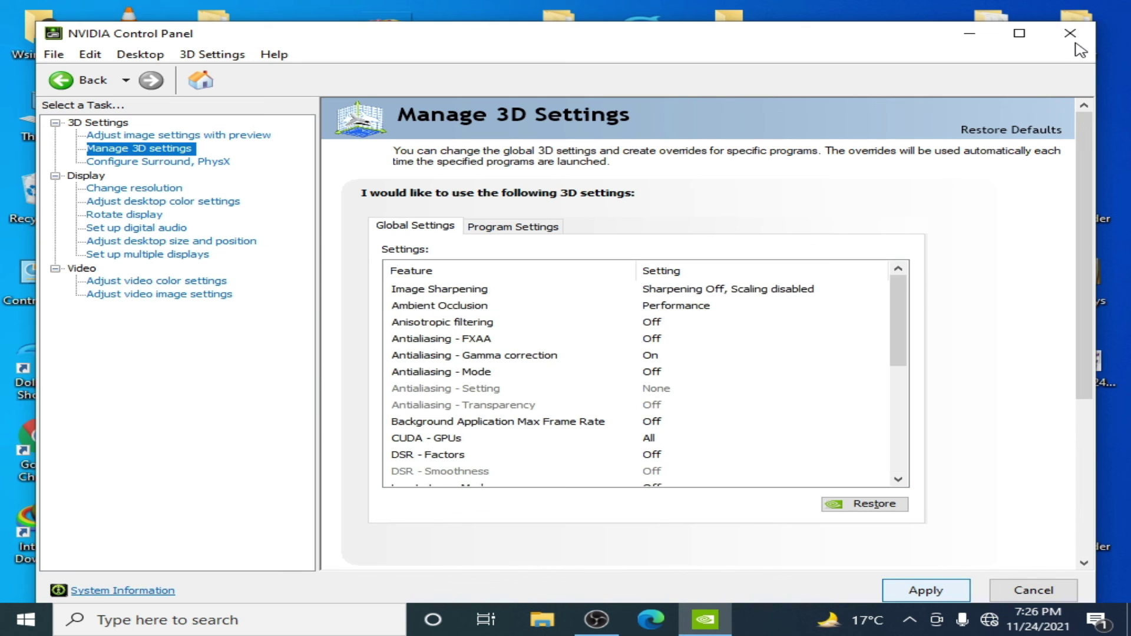
click(1070, 33)
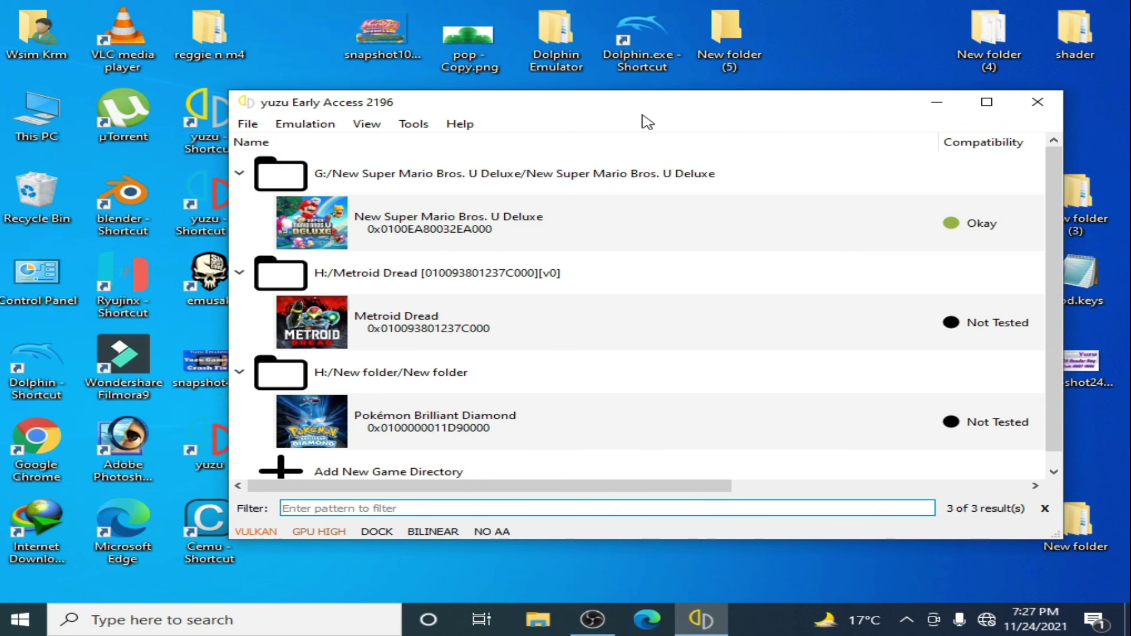
drag(643, 115, 585, 95)
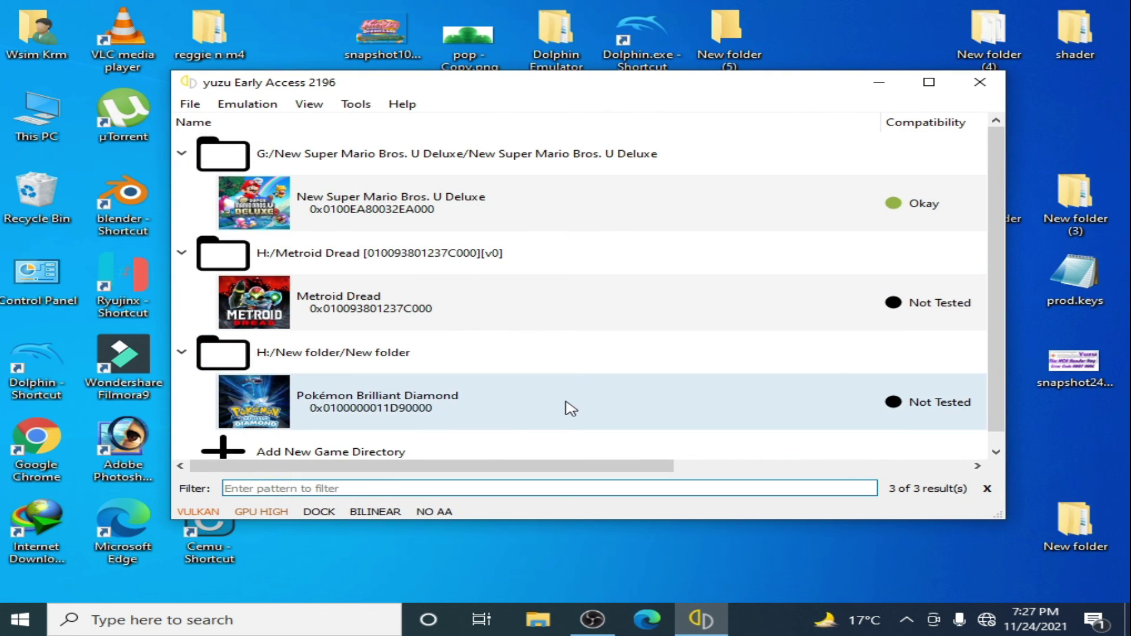